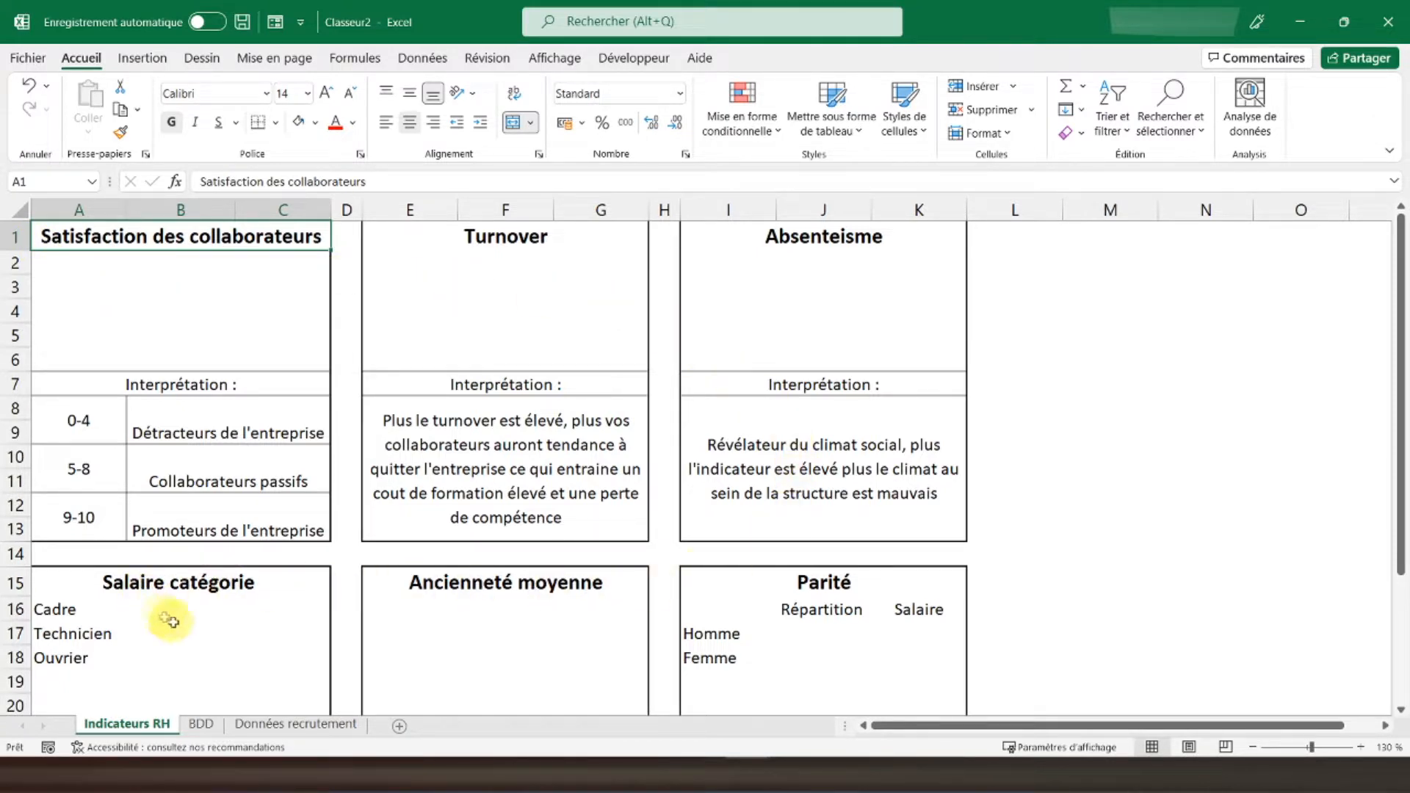
# Step: On the BDD sheet, widen column G to fit the full "Catégorie socioprofessionnelle" heading
pyautogui.click(201, 723)
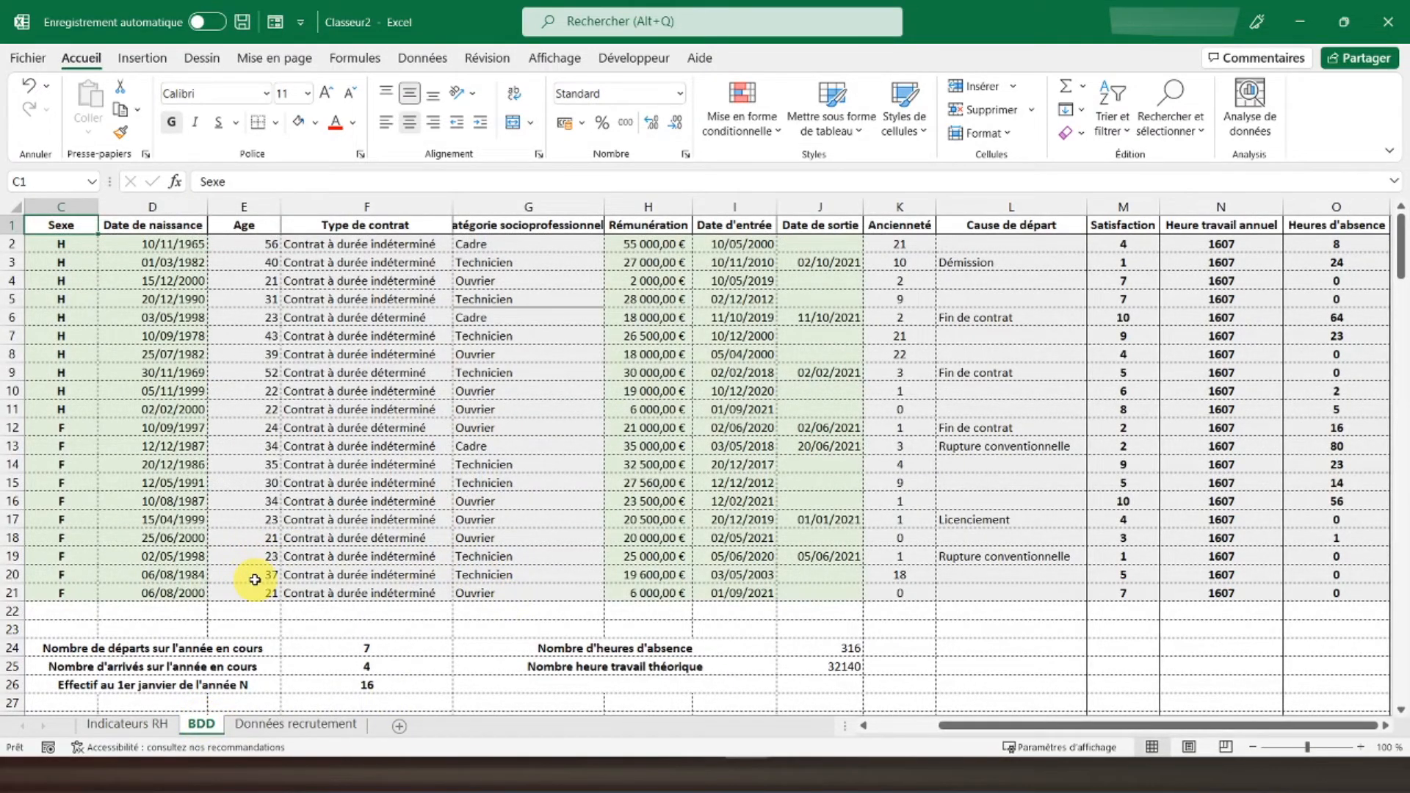
pyautogui.moveTo(992, 730); pyautogui.dragTo(844, 730)
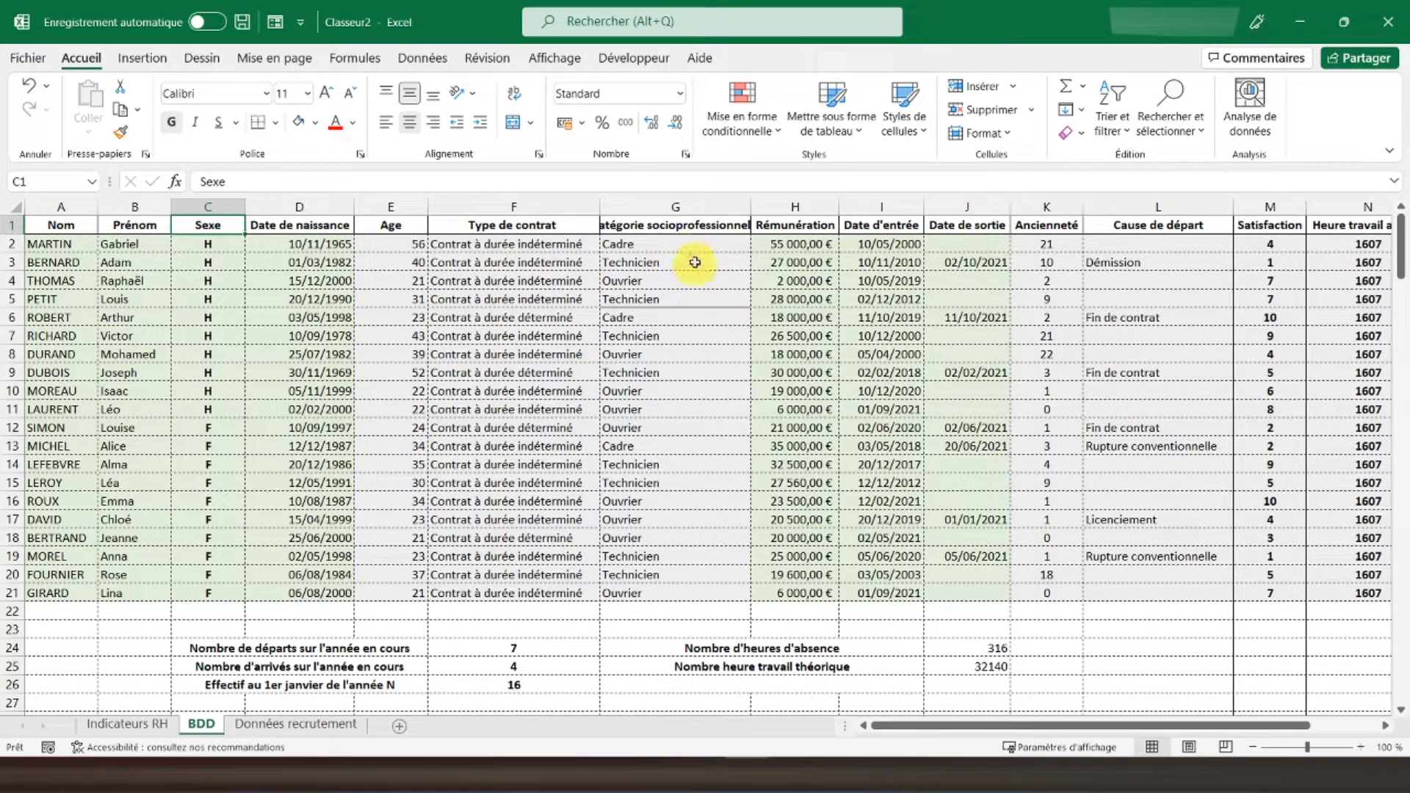
pyautogui.doubleClick(751, 207)
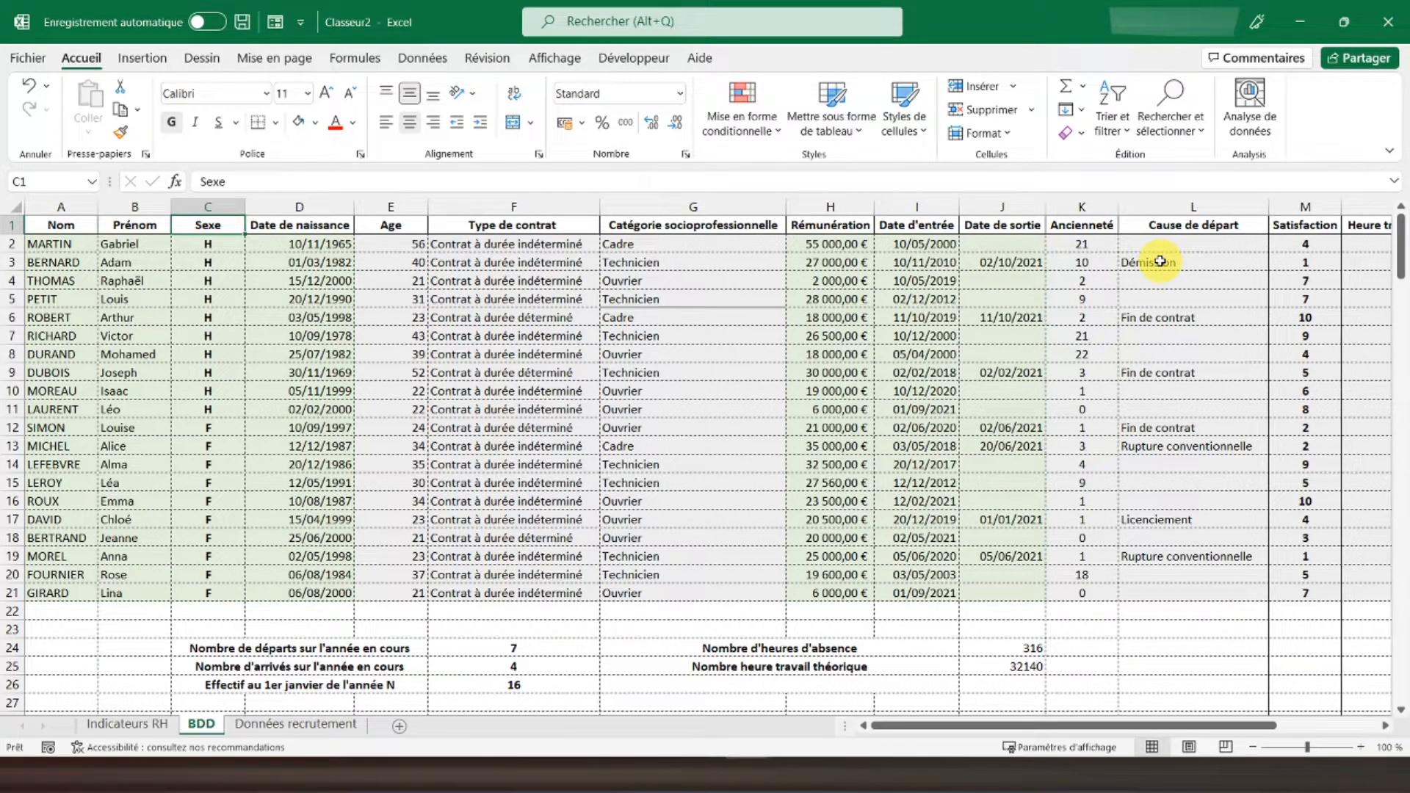
# Step: Examine the satisfaction, working-hours and absence columns on BDD and the recruitment durations on Données recrutement, and return to Indicateurs RH
pyautogui.moveTo(1290, 243); pyautogui.dragTo(1291, 587)
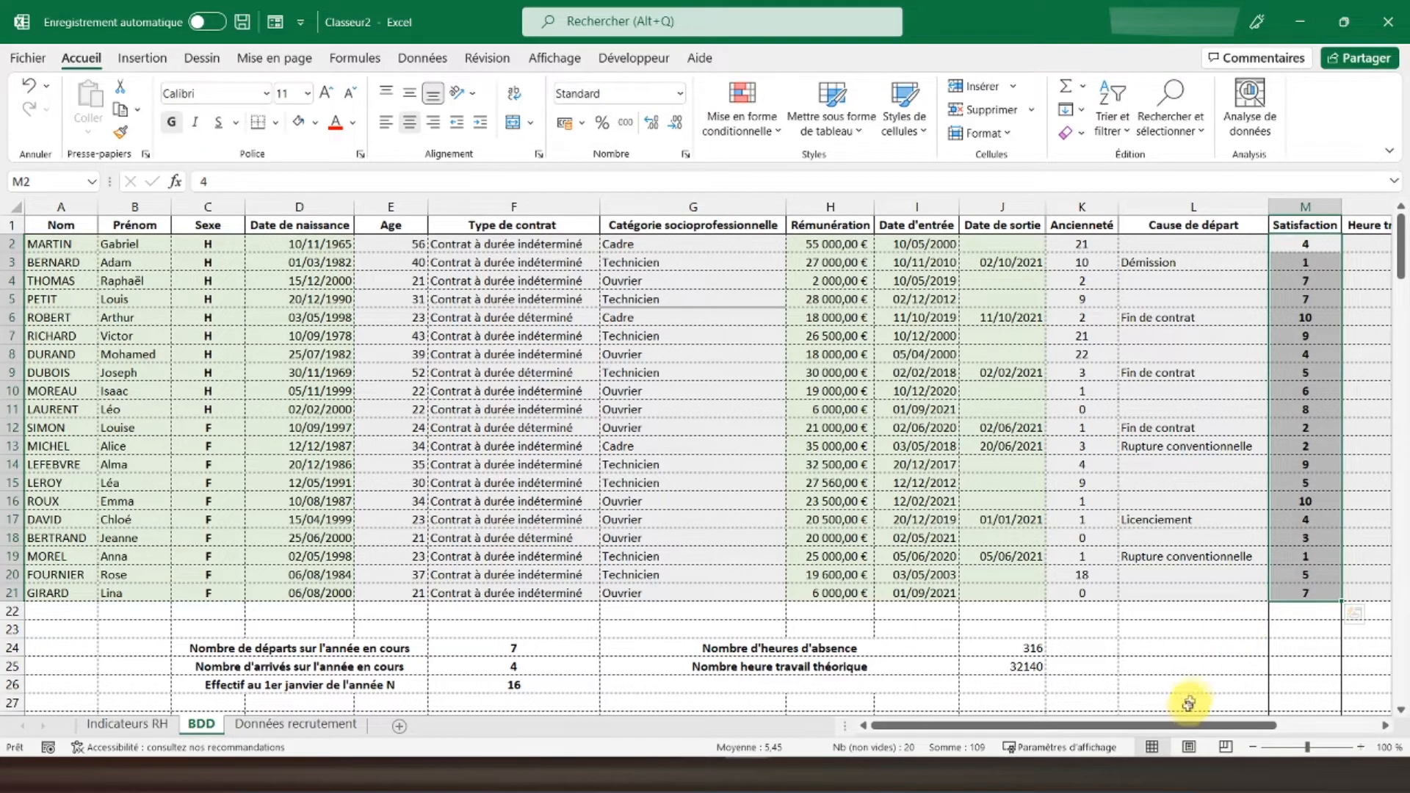
pyautogui.moveTo(1181, 726); pyautogui.dragTo(1291, 725)
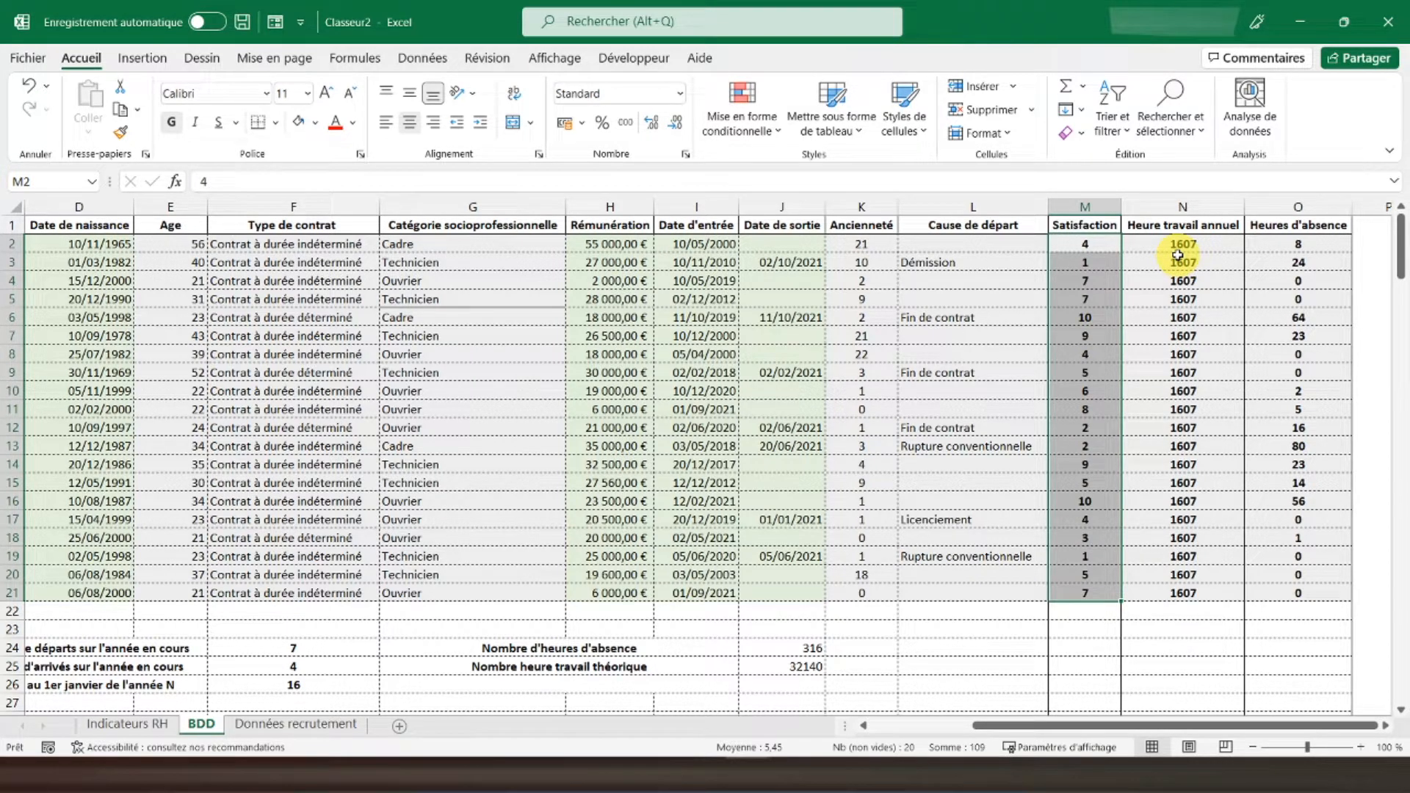
pyautogui.click(1273, 247)
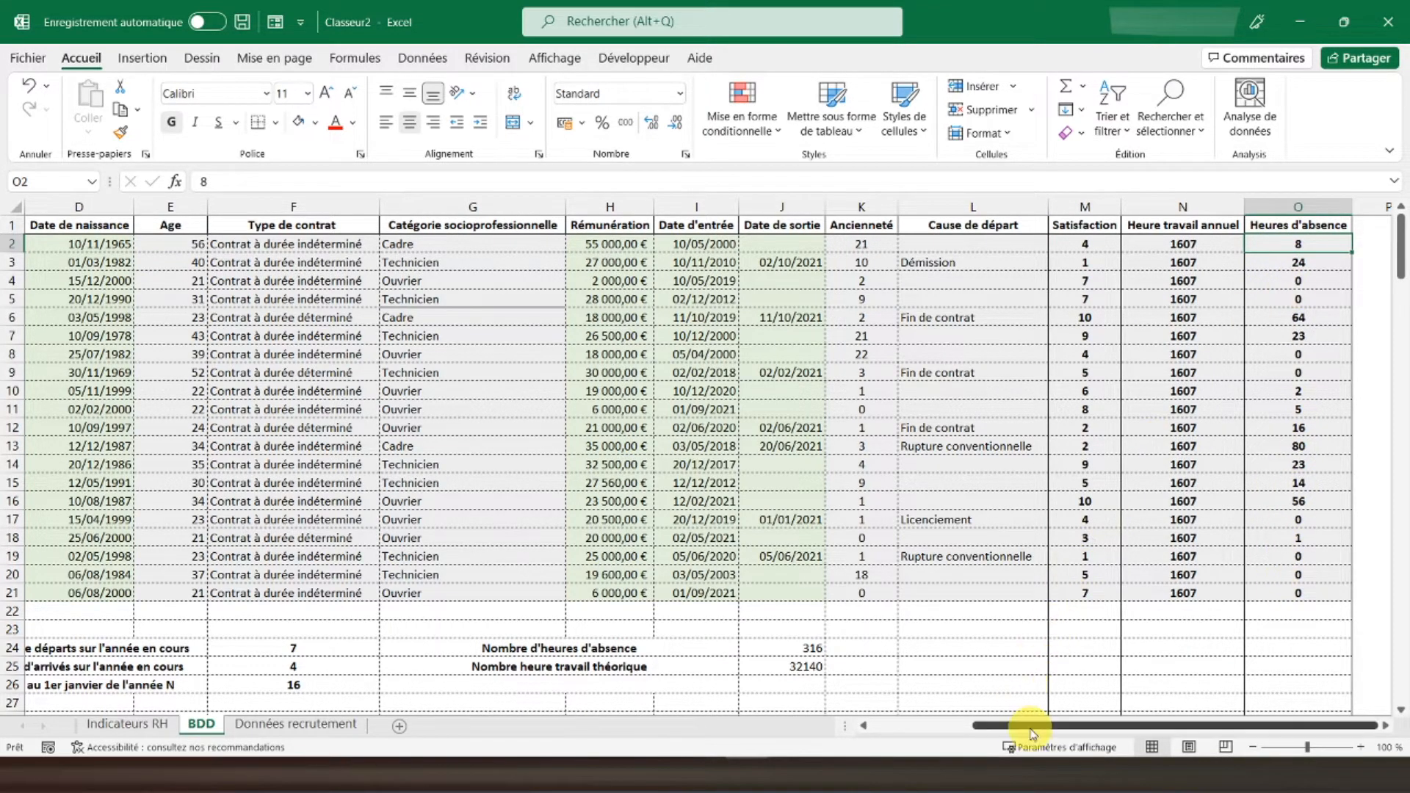
pyautogui.moveTo(1037, 726); pyautogui.dragTo(773, 730)
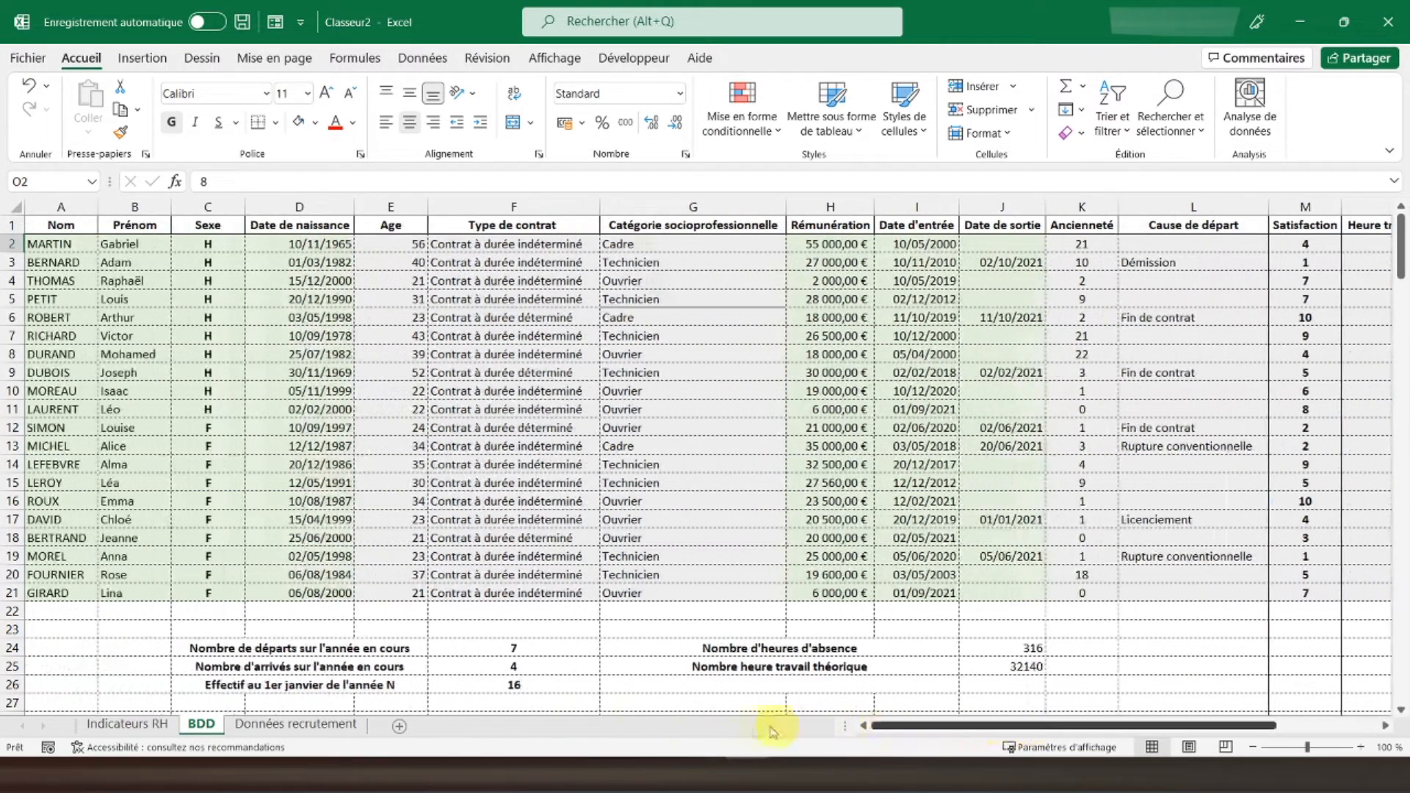
pyautogui.click(278, 726)
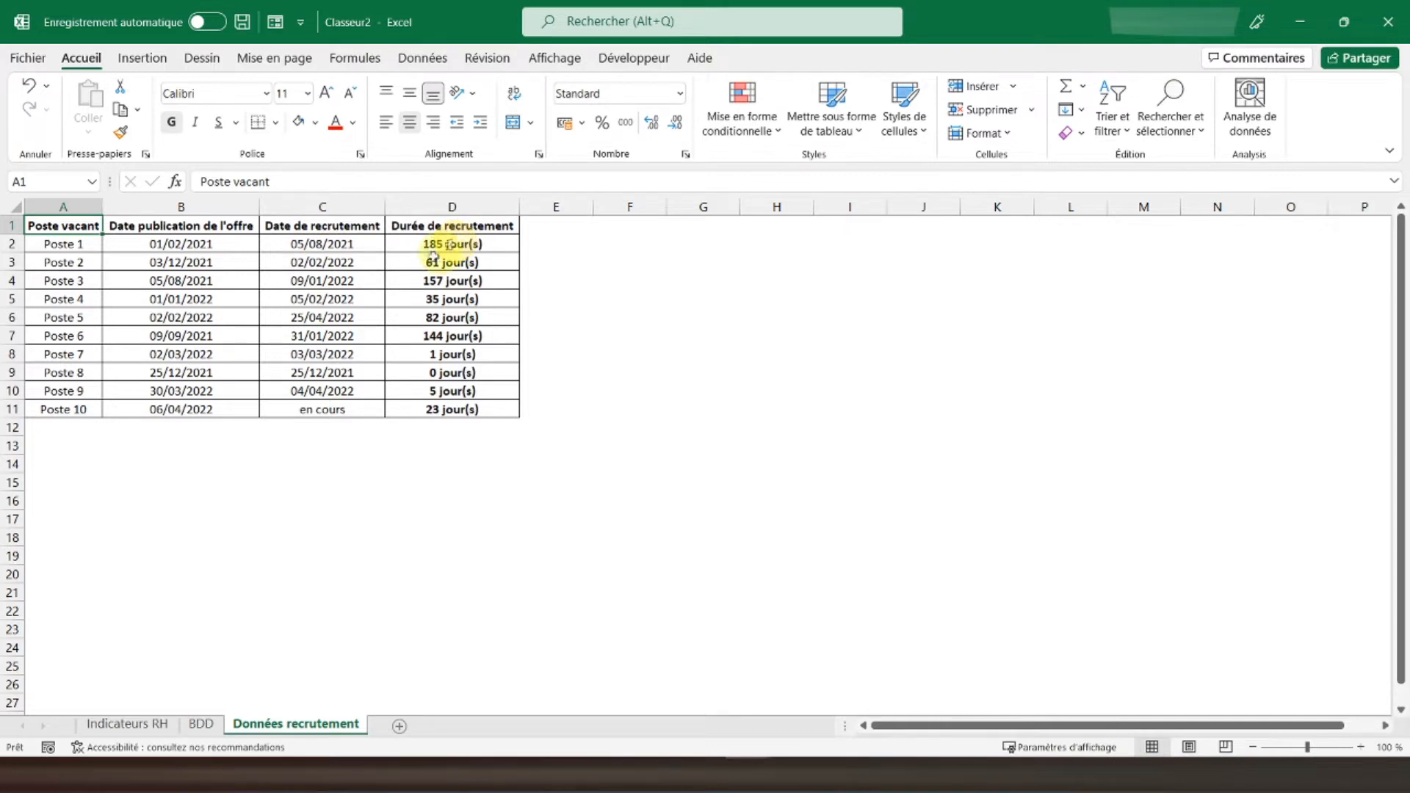
pyautogui.click(125, 726)
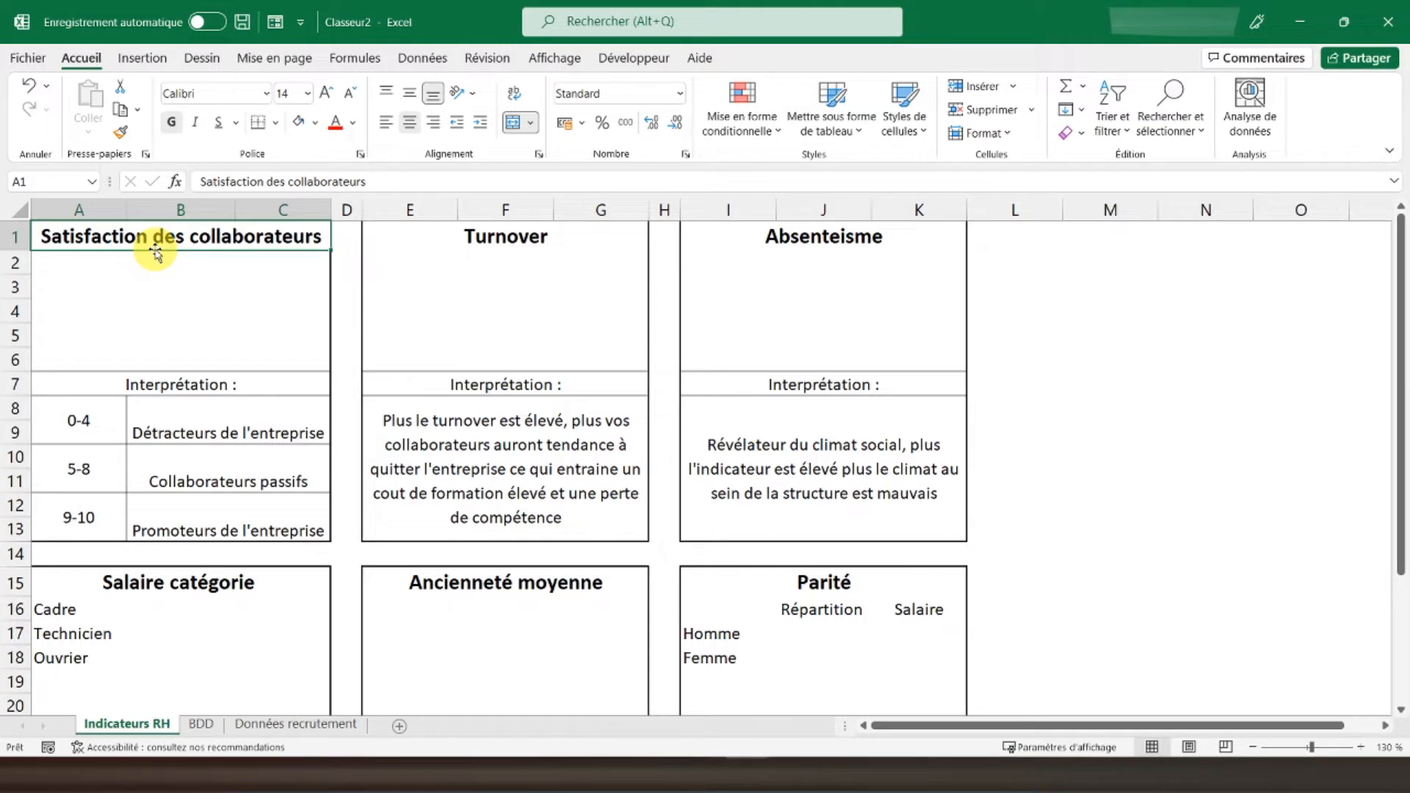
# Step: Calculate the average employee satisfaction in A2 of Indicateurs RH with the formula =MOYENNE(BDD!M2:M21)
pyautogui.click(166, 358)
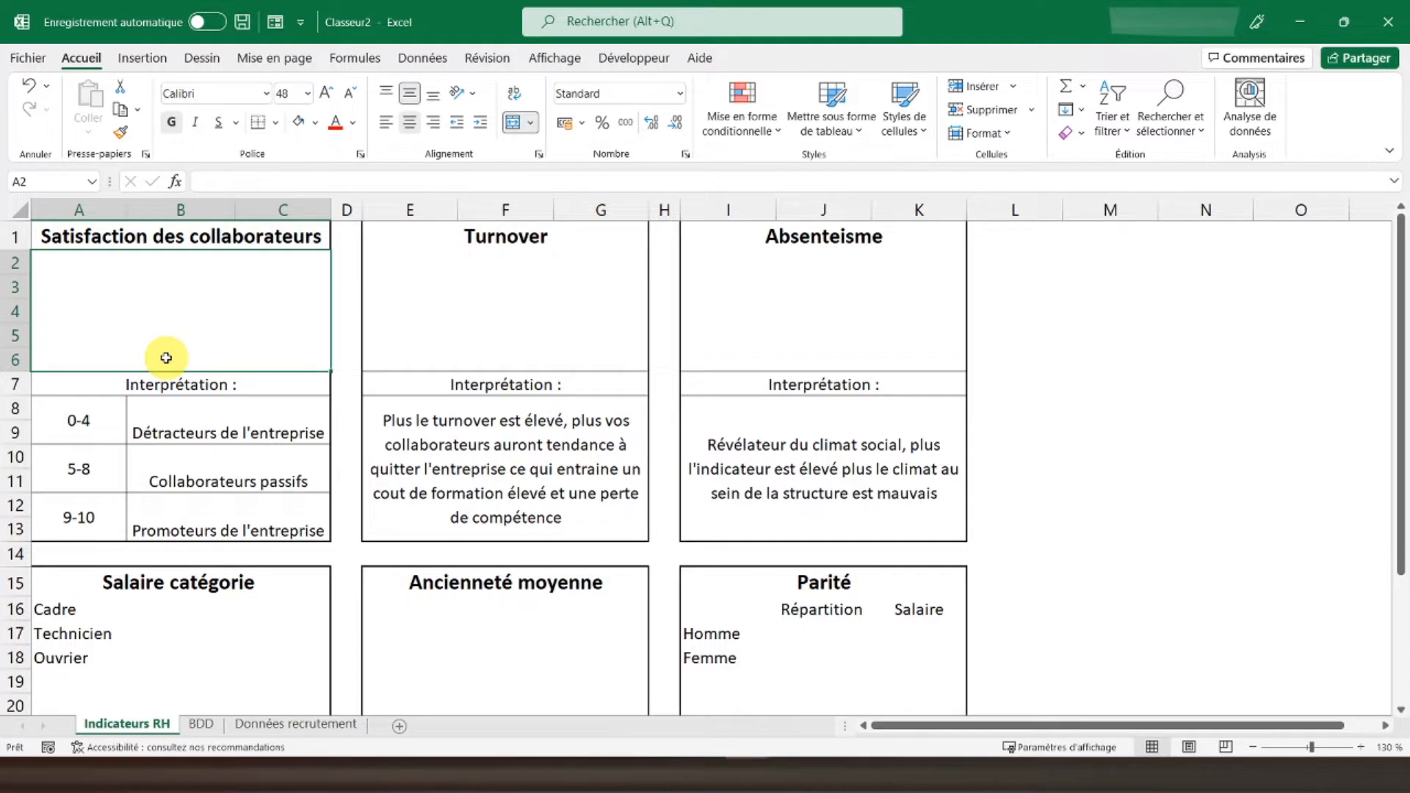
pyautogui.click(200, 723)
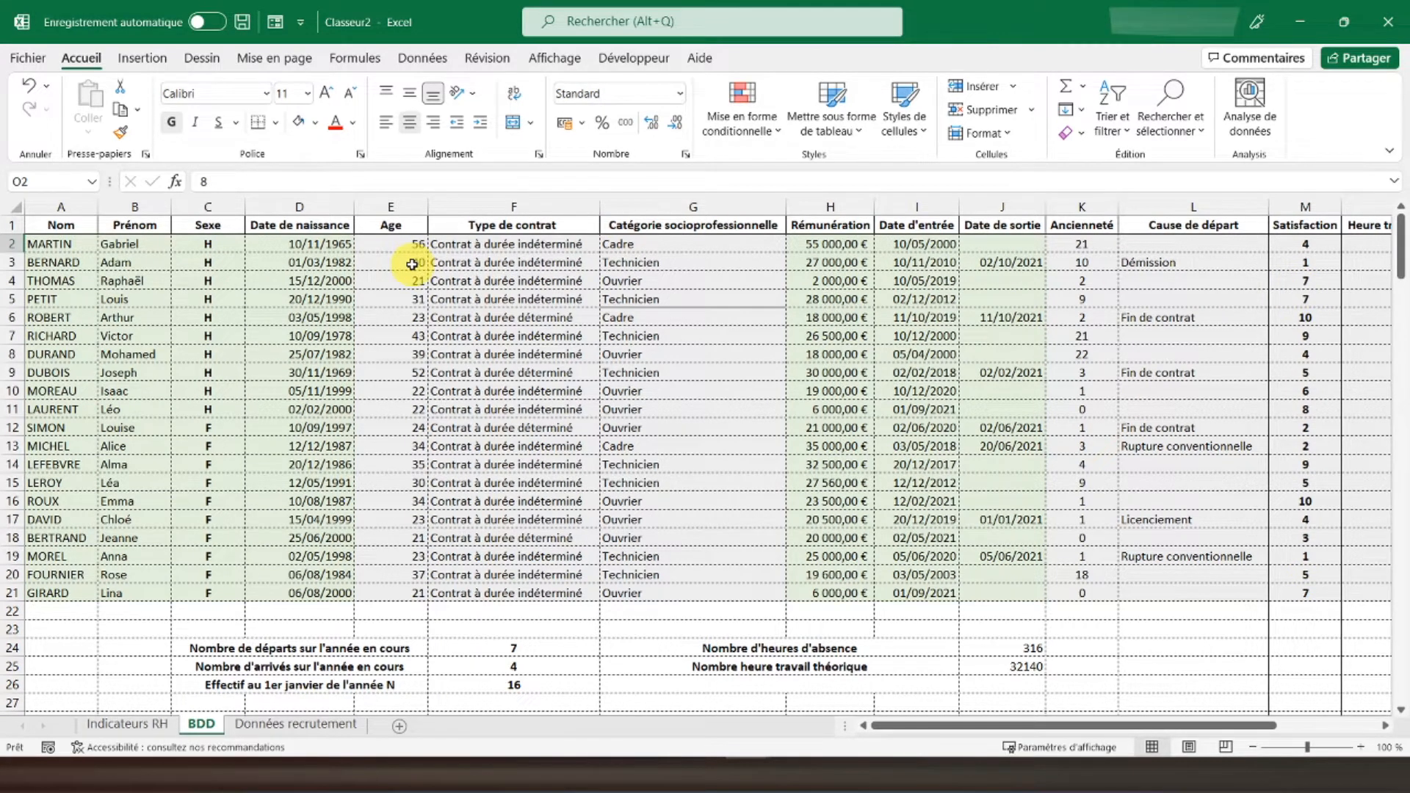
pyautogui.click(125, 723)
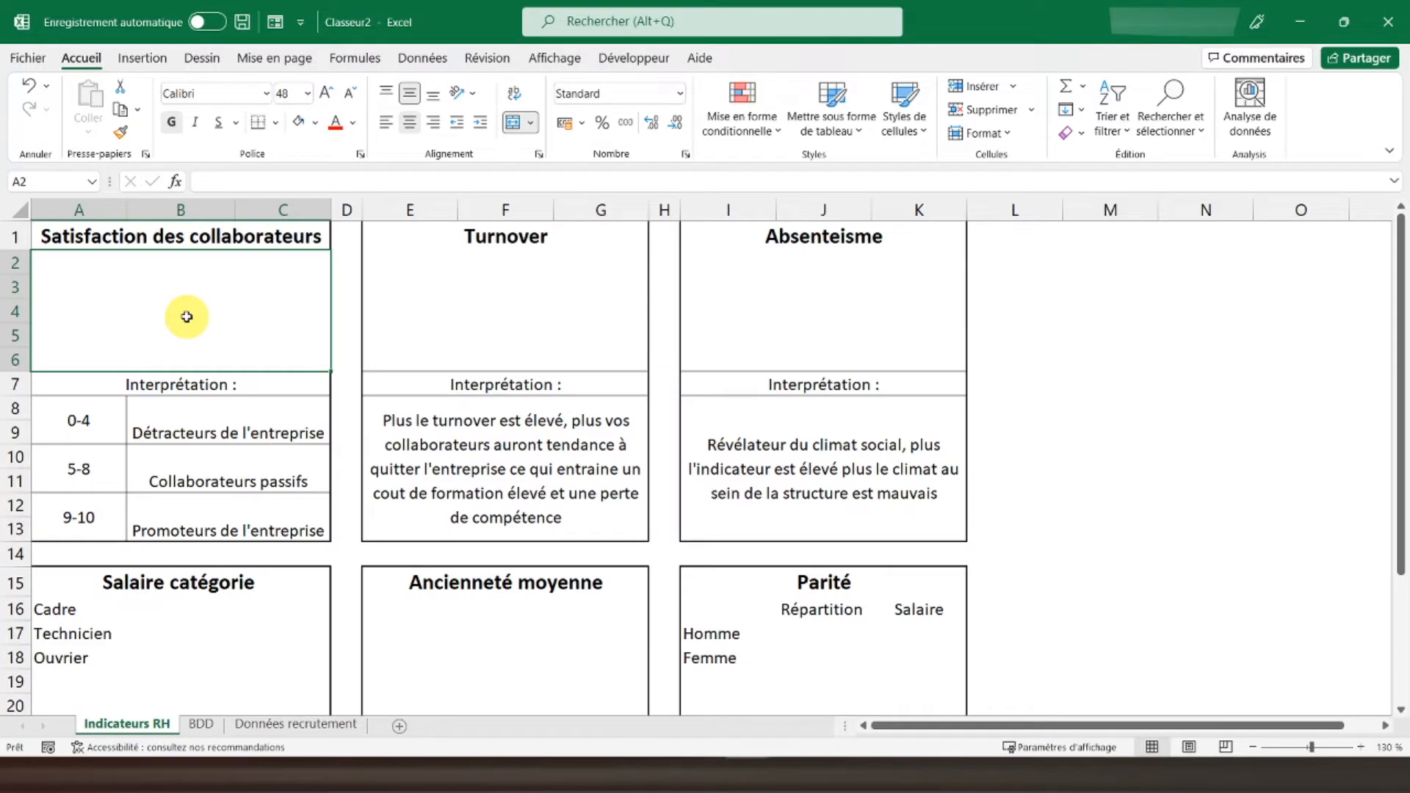
pyautogui.write('=m')
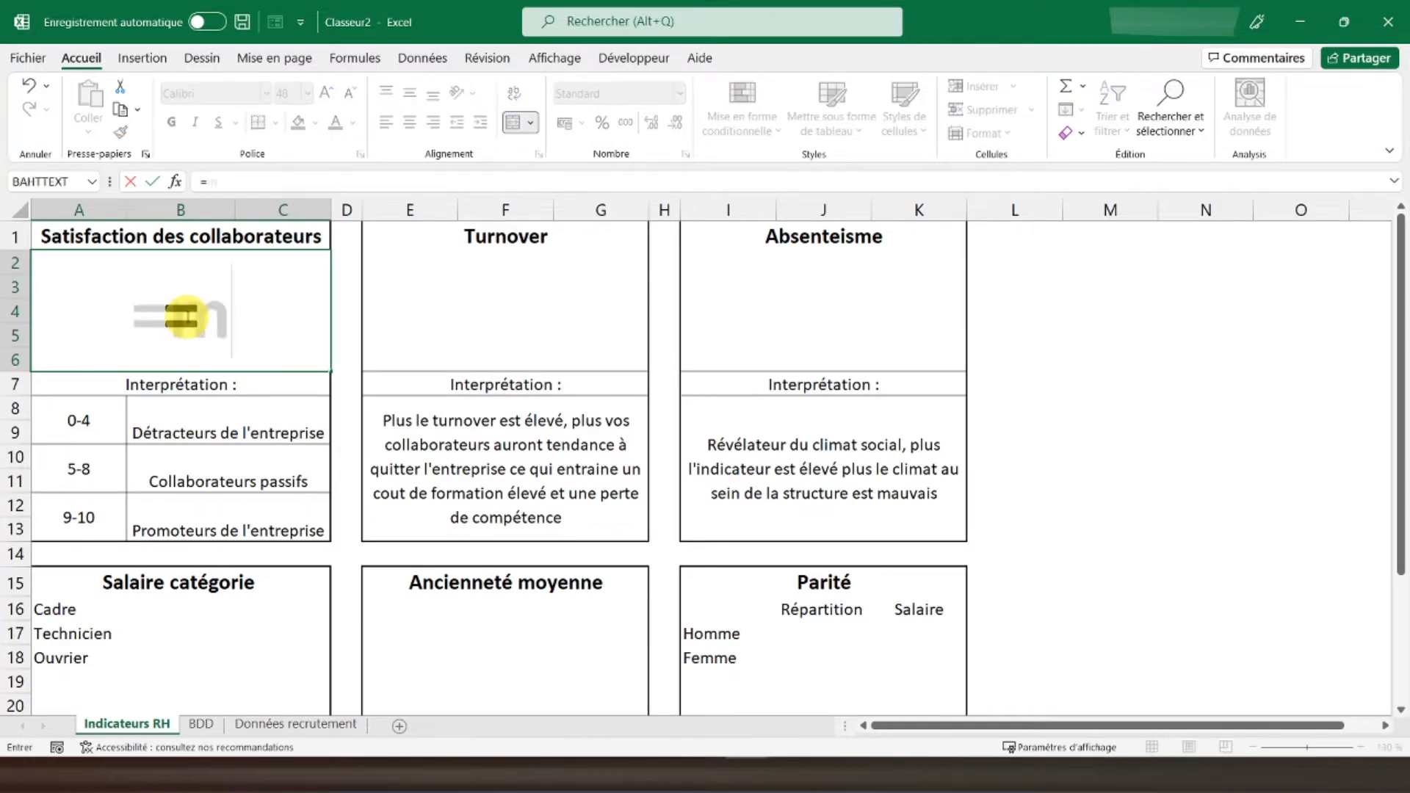
pyautogui.write('oyenne(')
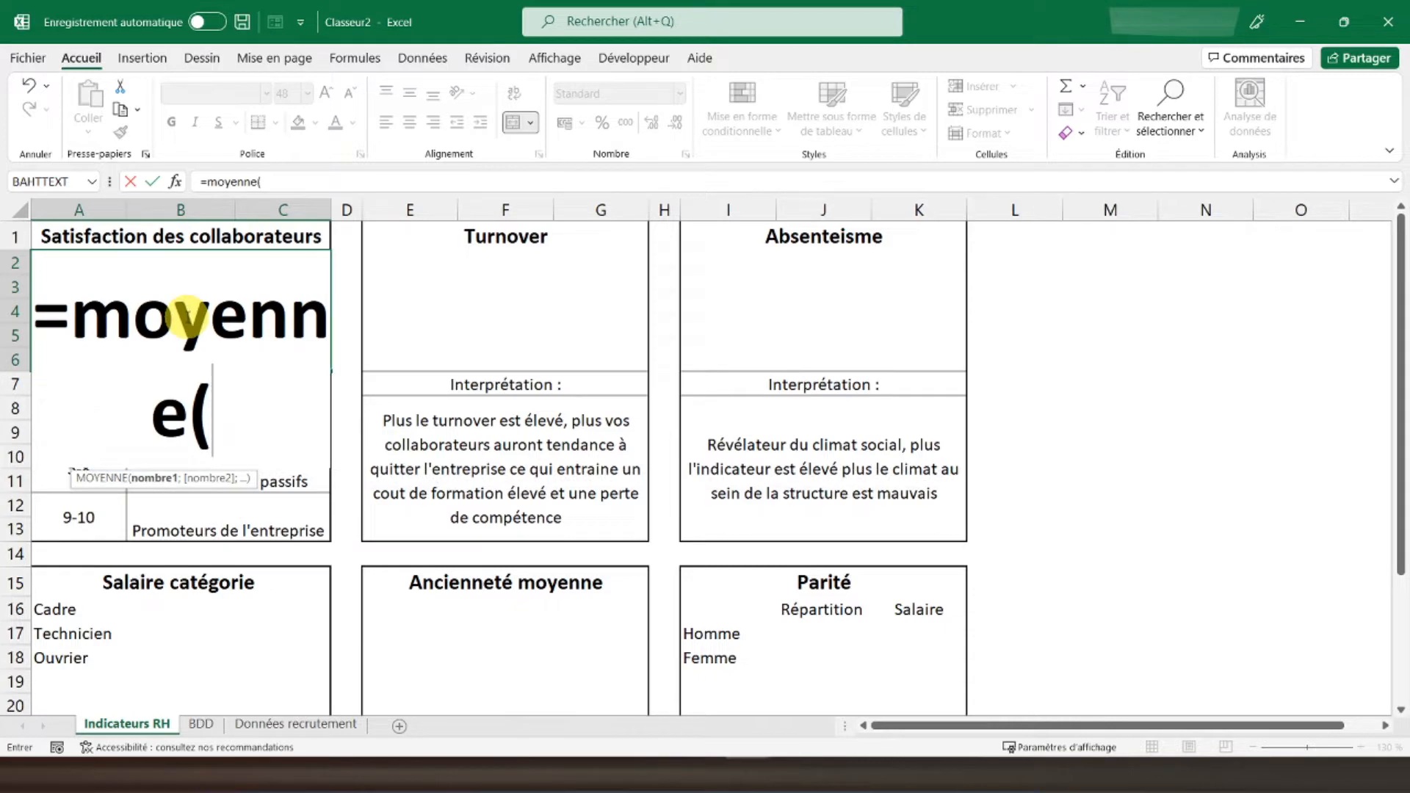
pyautogui.click(200, 724)
pyautogui.moveTo(1294, 245); pyautogui.dragTo(1299, 597)
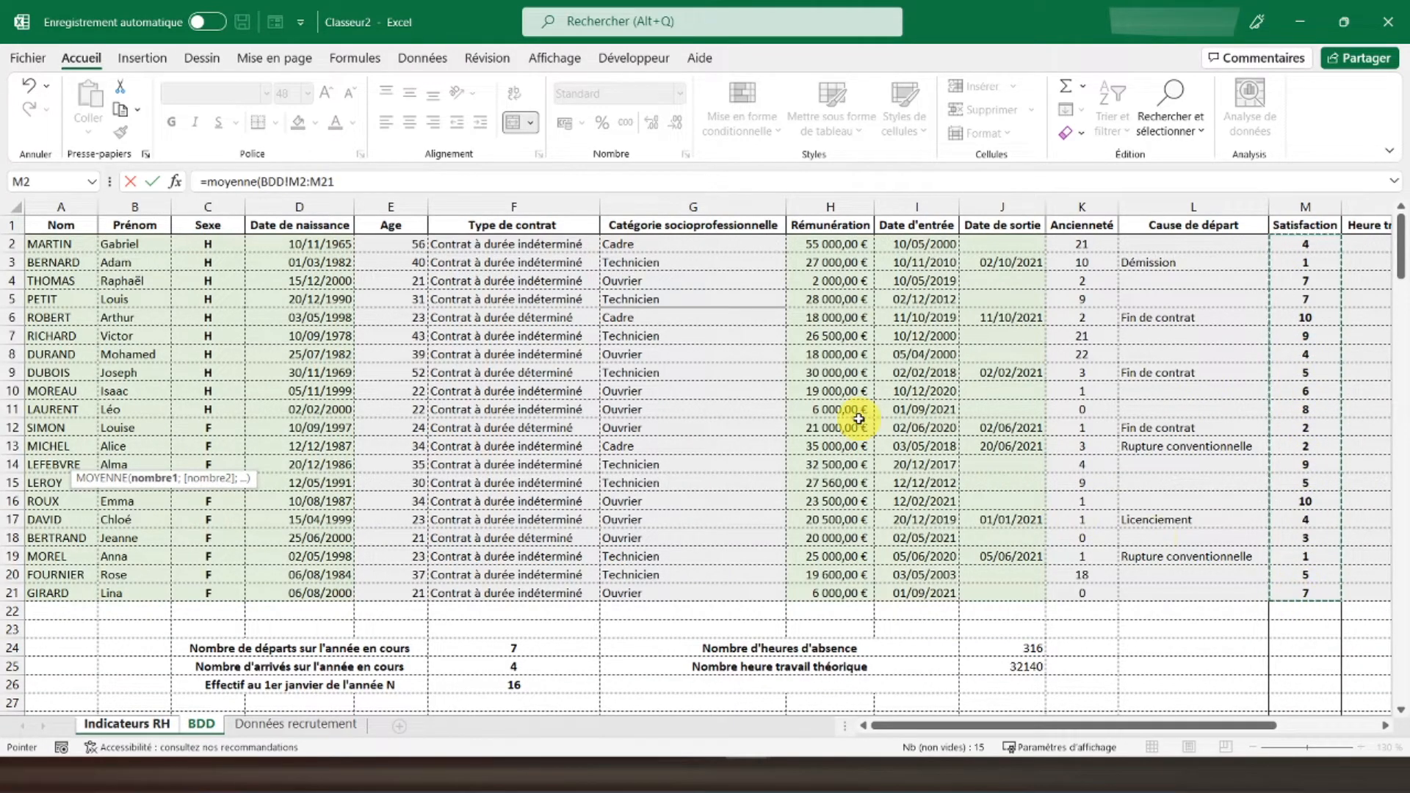
pyautogui.write(')')
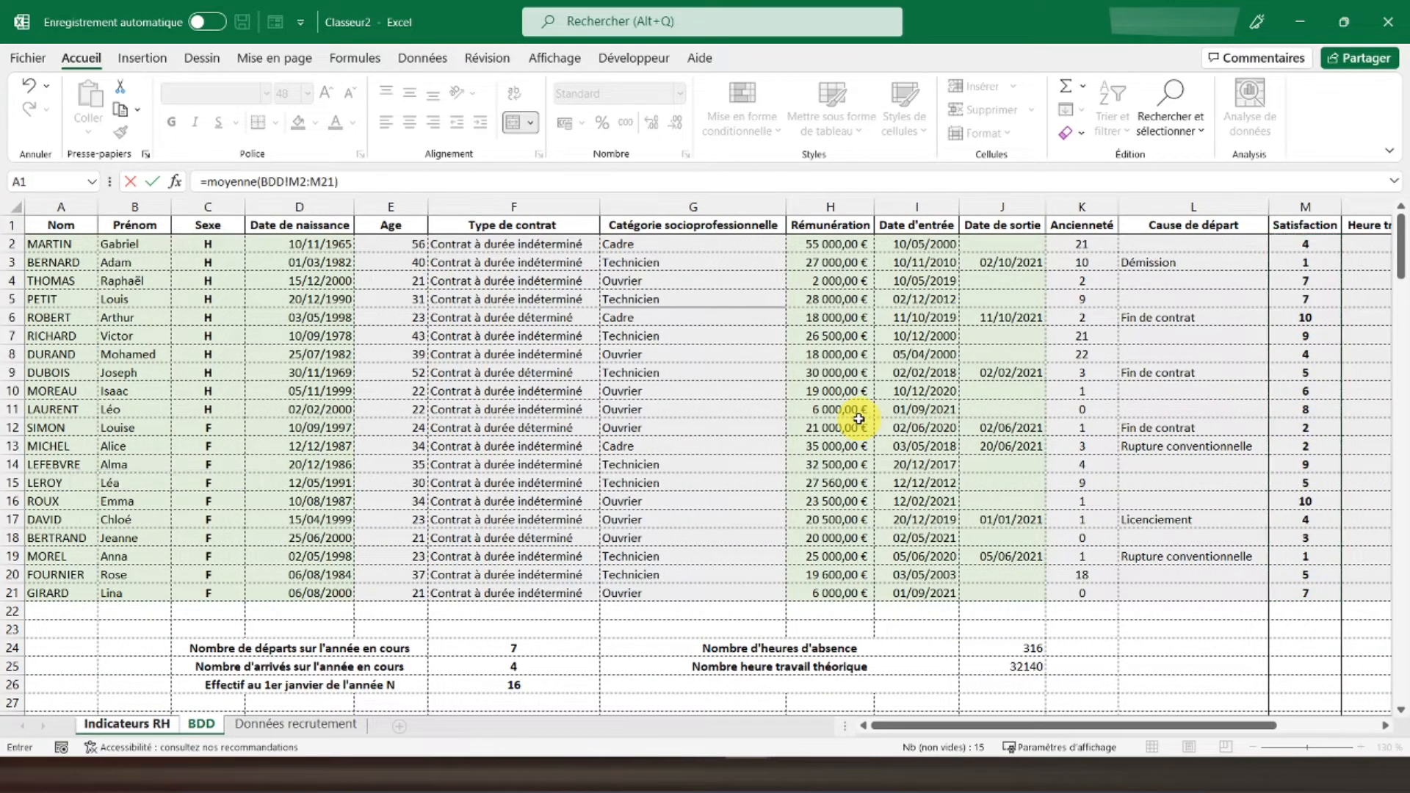
pyautogui.press('Return')
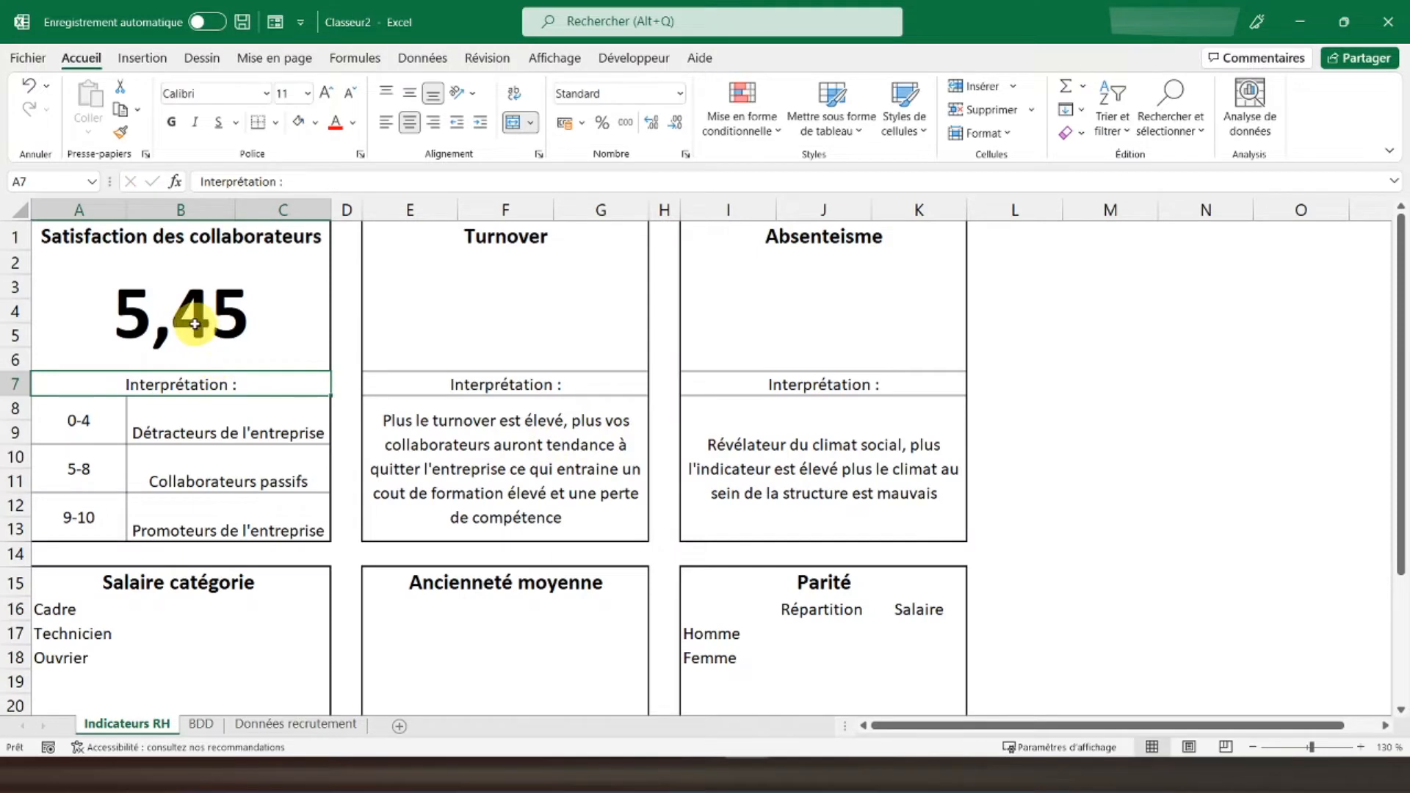
# Step: Centre the three satisfaction interpretation labels in B8:C13 vertically within their cells
pyautogui.click(195, 324)
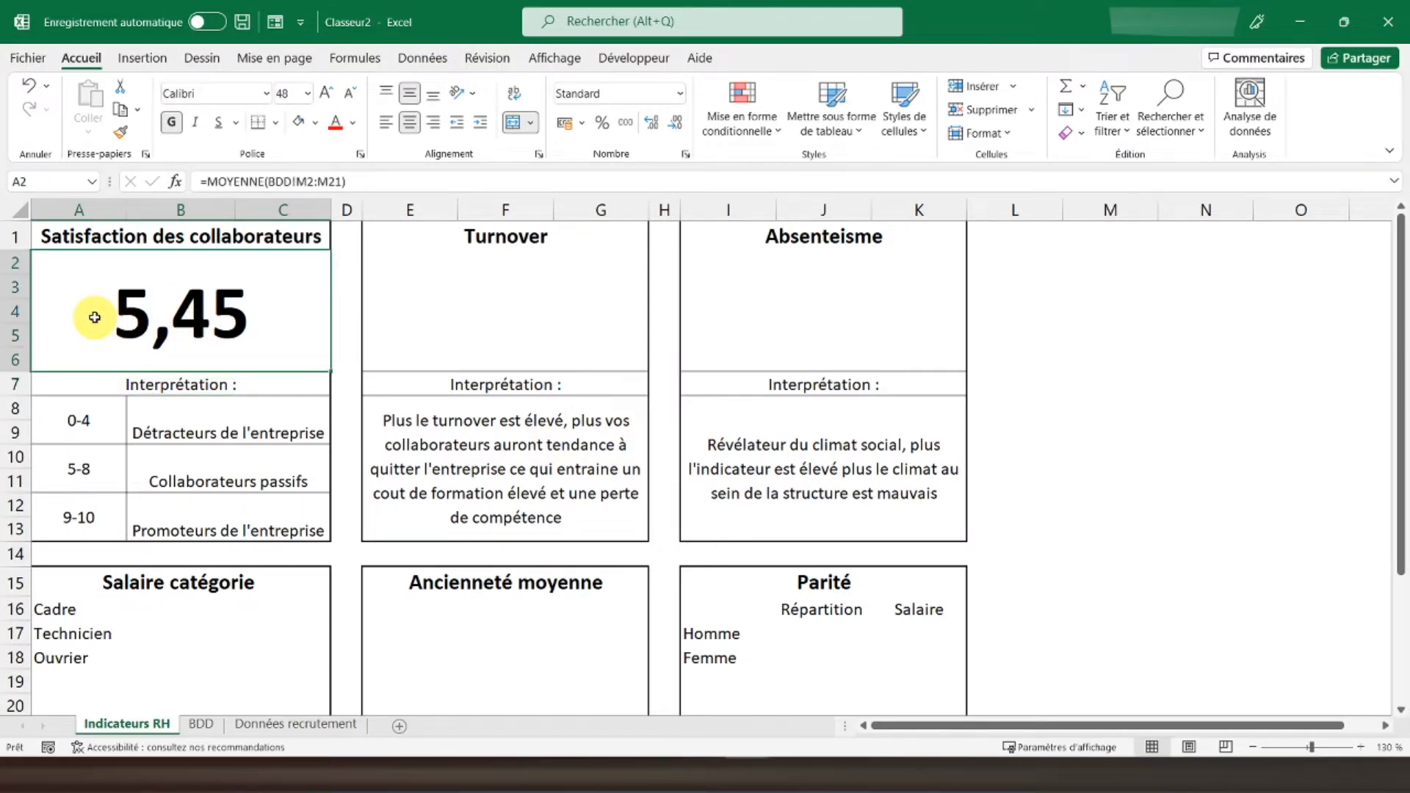
pyautogui.click(98, 376)
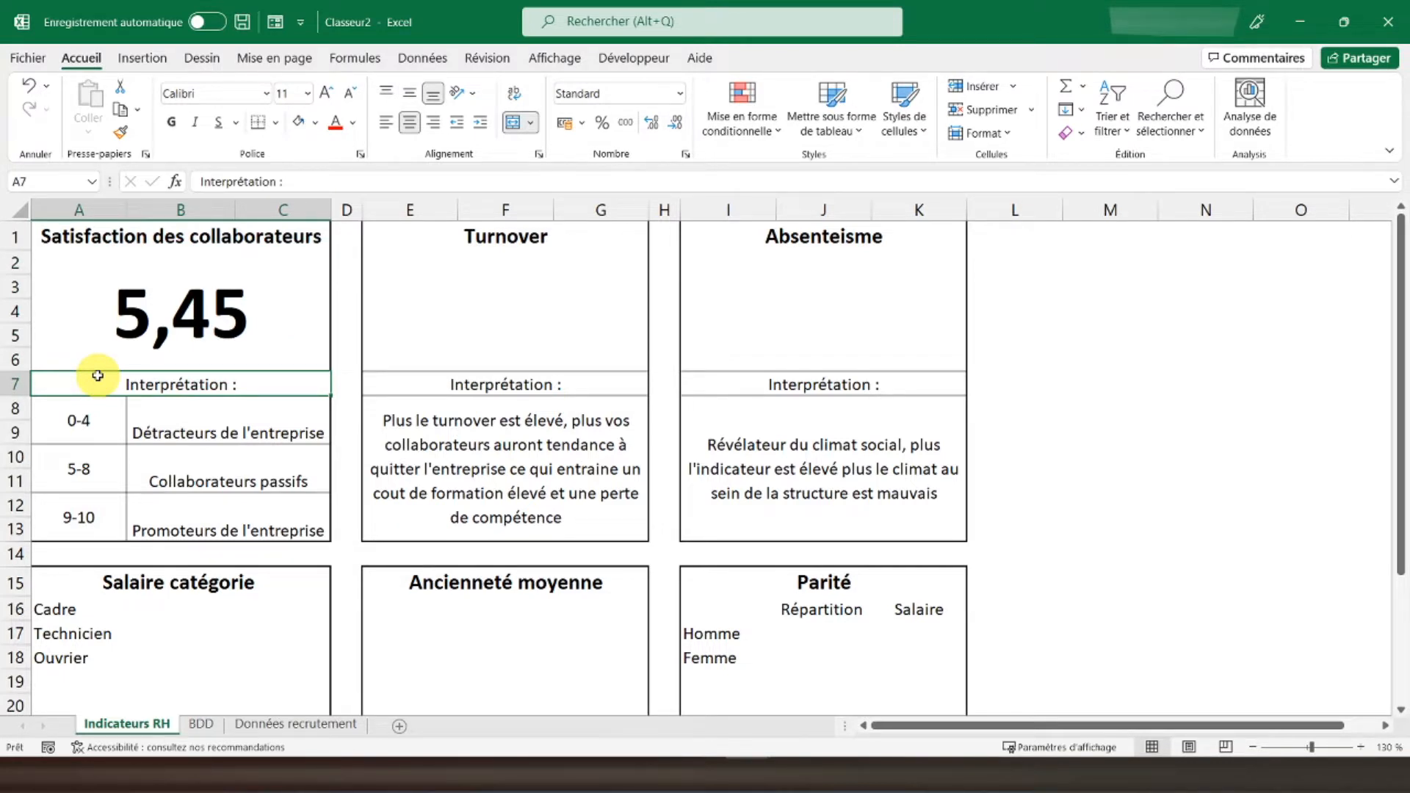
pyautogui.click(110, 420)
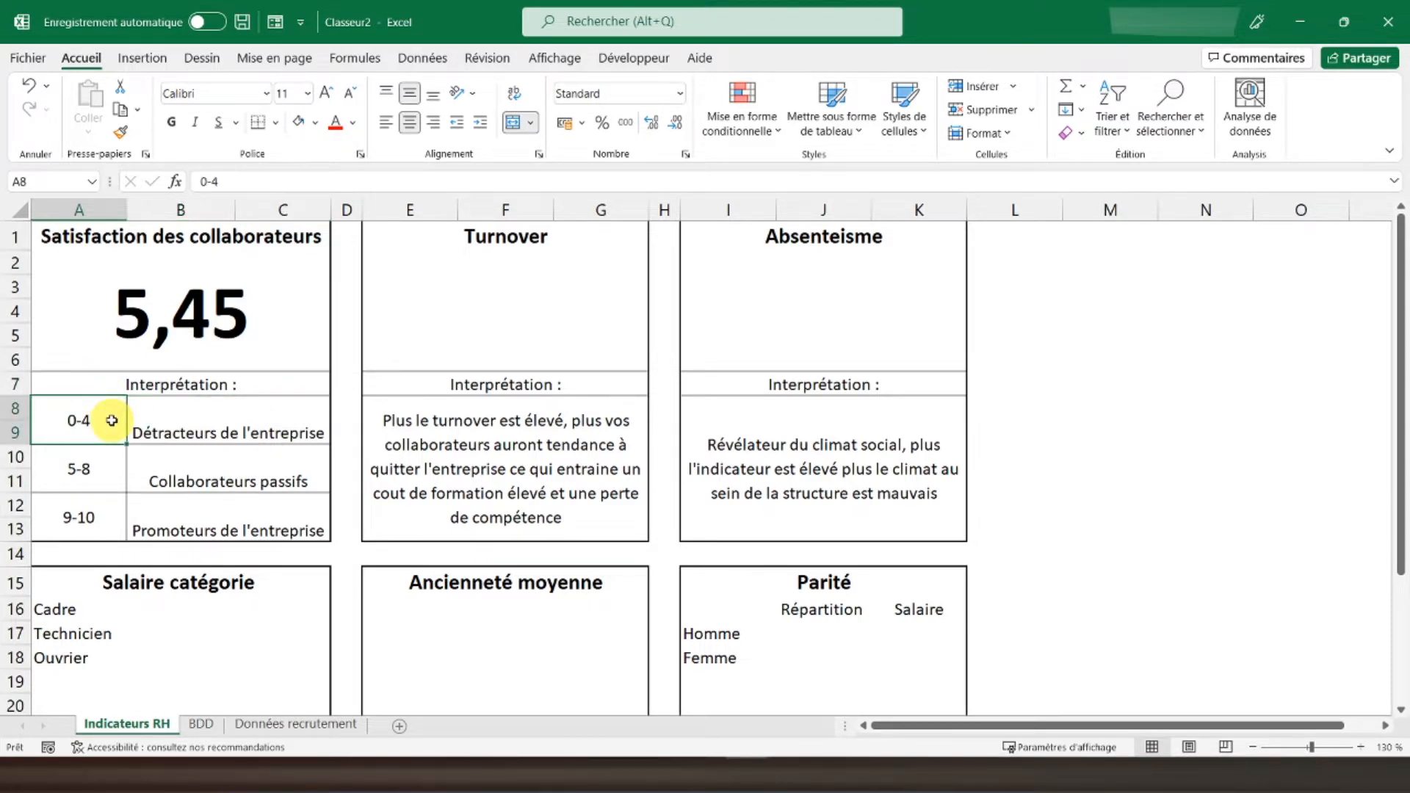
pyautogui.moveTo(151, 410); pyautogui.dragTo(171, 505)
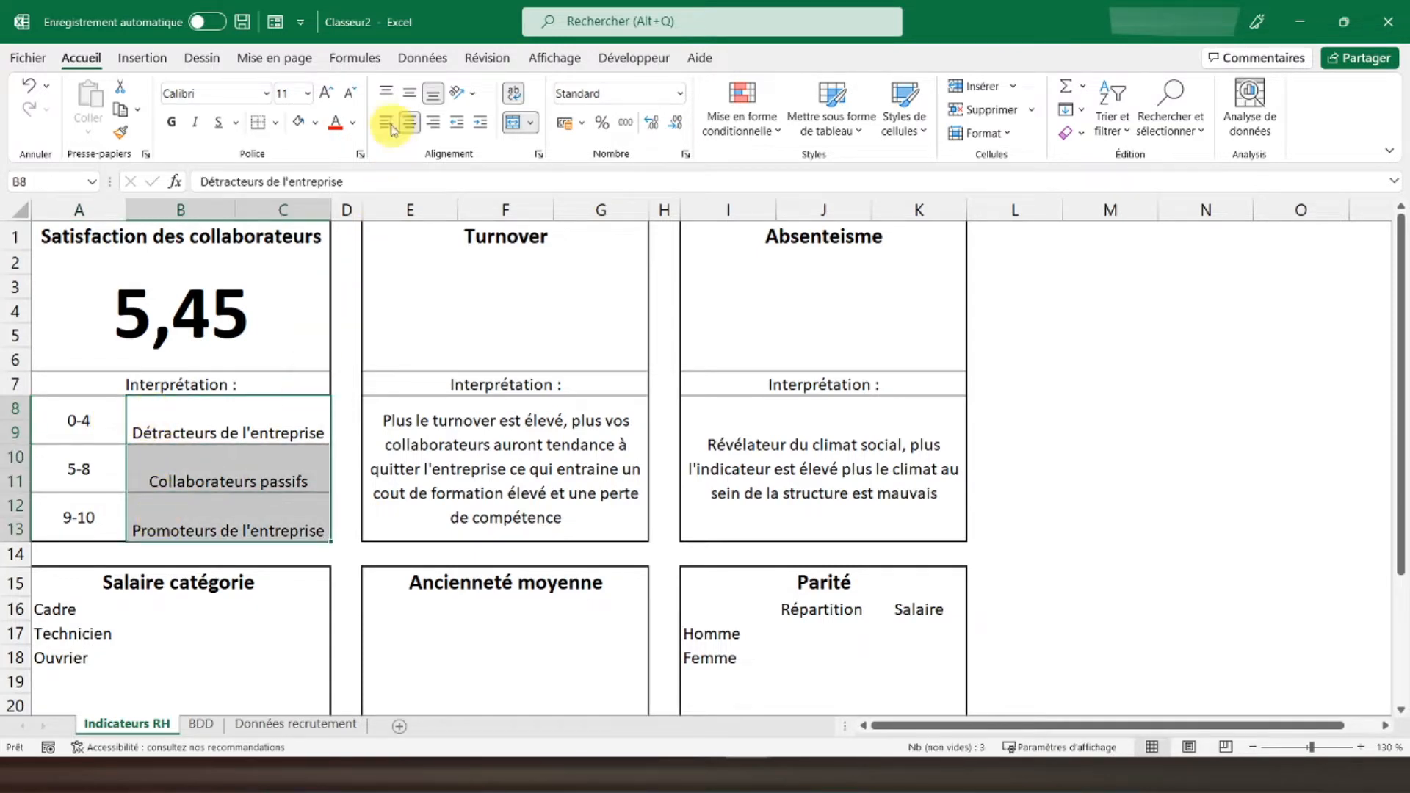
pyautogui.click(410, 93)
# Step: Review the satisfaction interpretation scale, including the 5-8 and 9-10 score bands
pyautogui.click(63, 240)
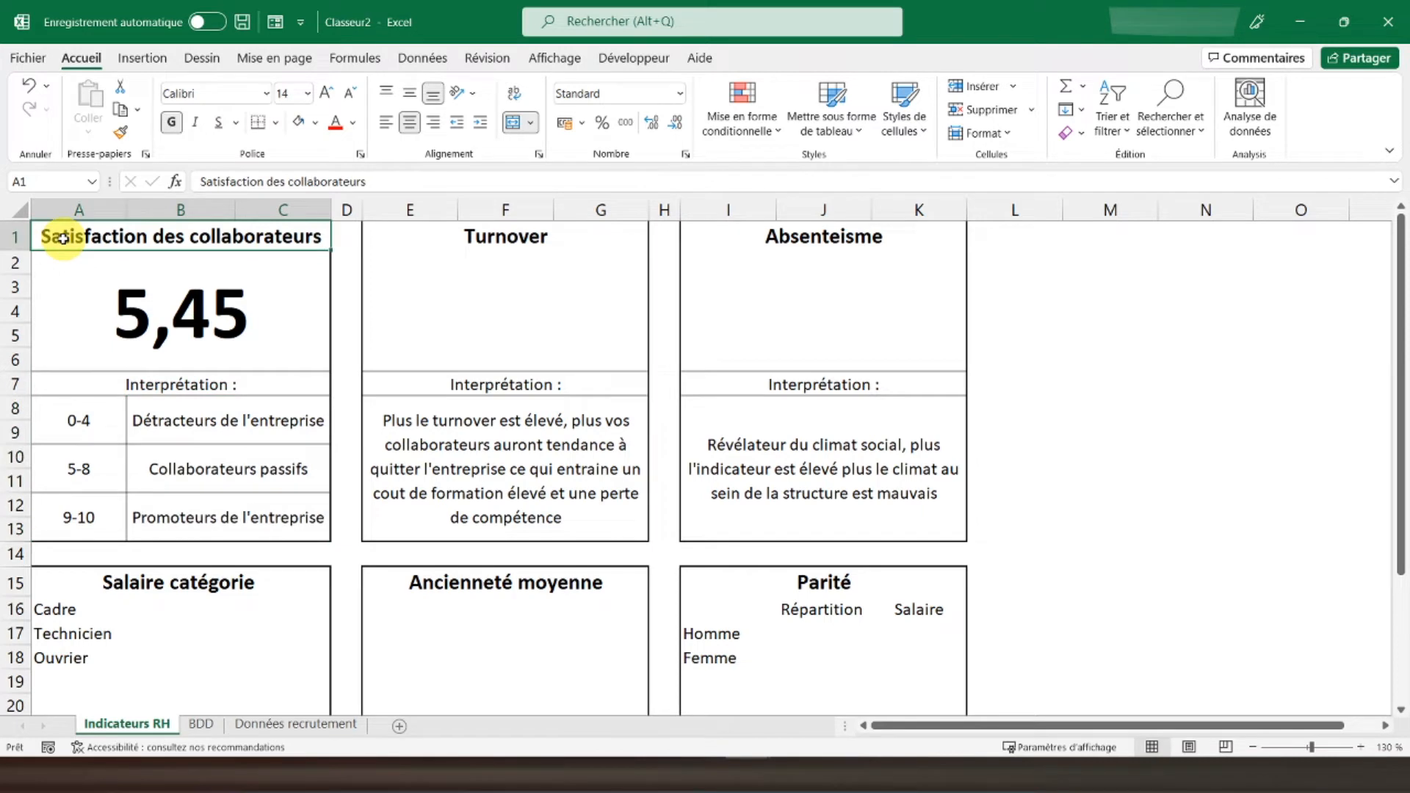
pyautogui.click(82, 459)
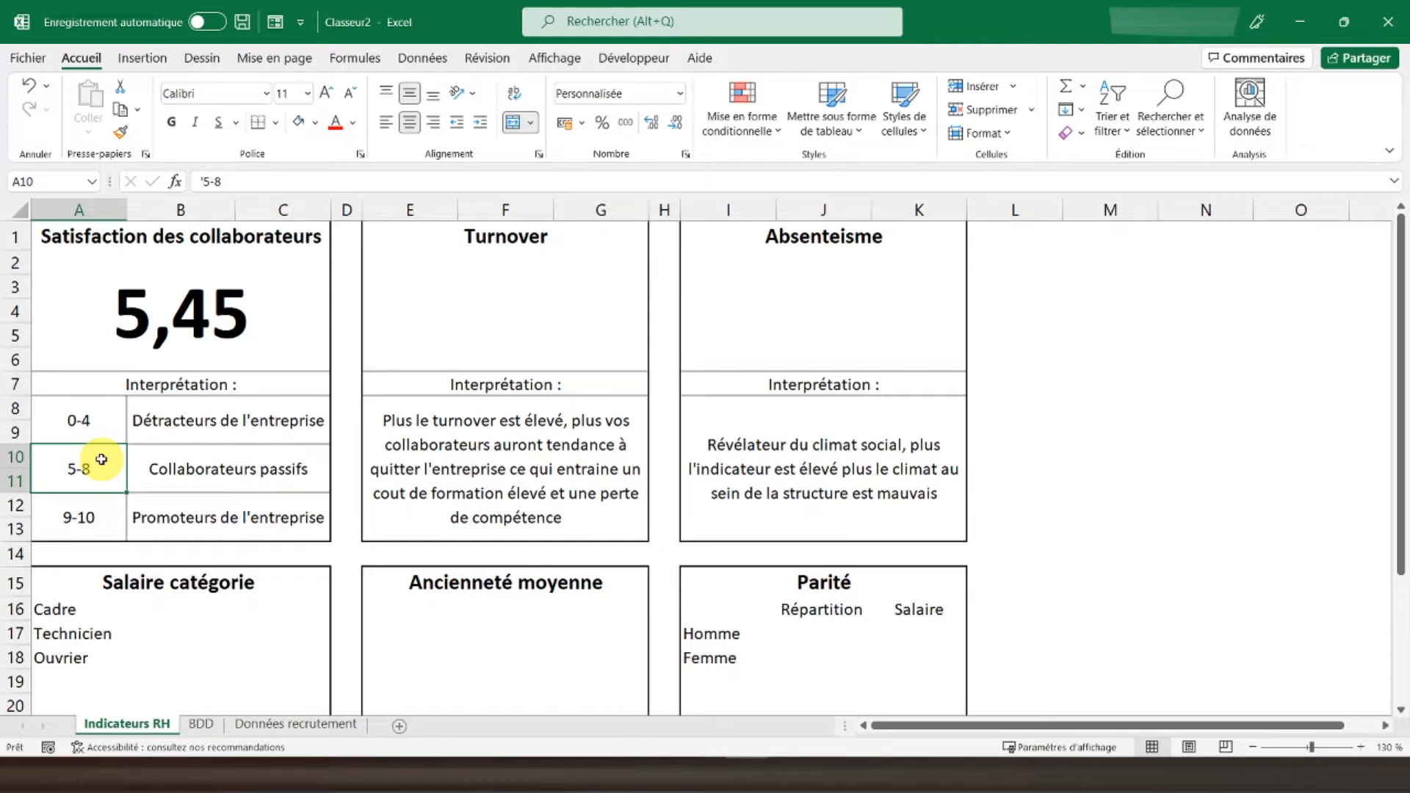
pyautogui.click(109, 511)
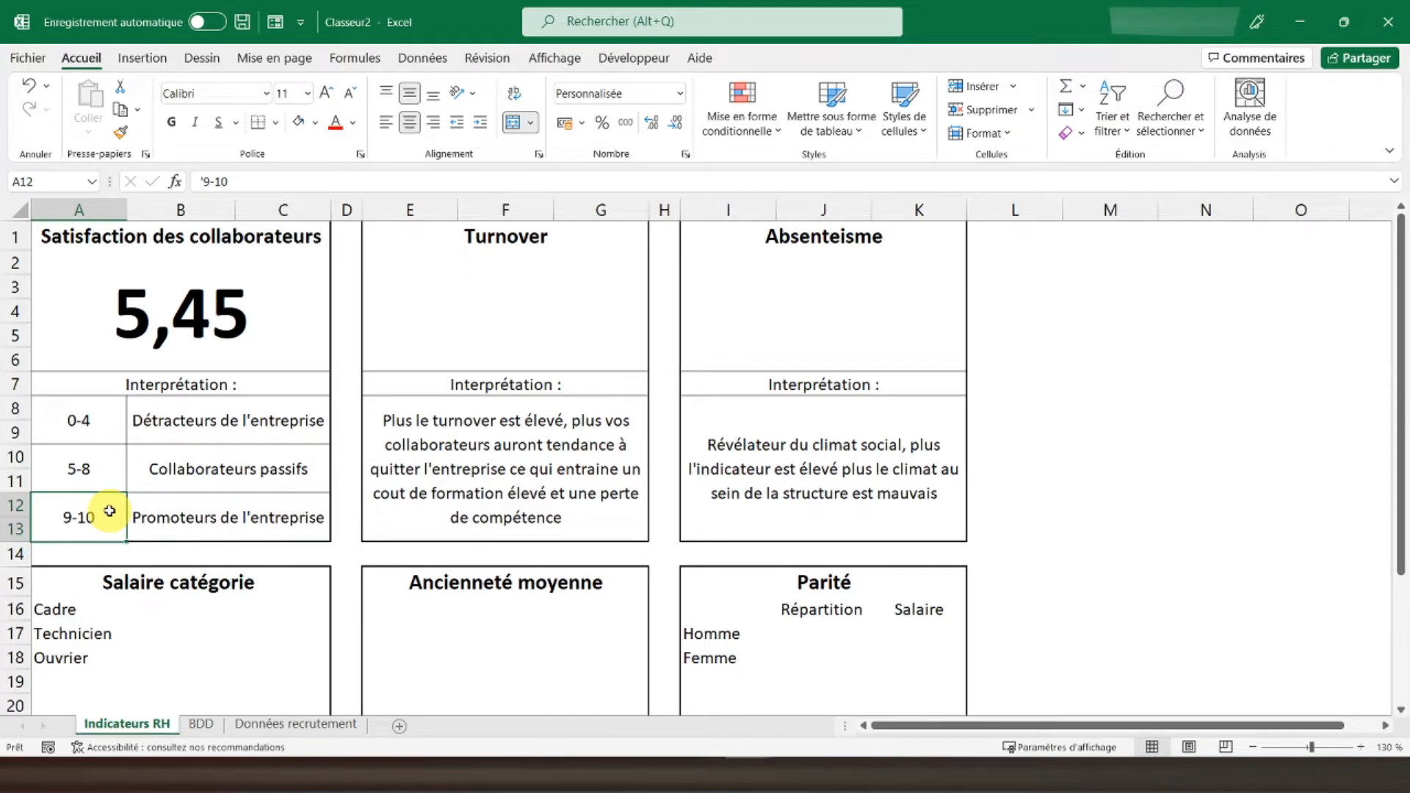
pyautogui.click(115, 234)
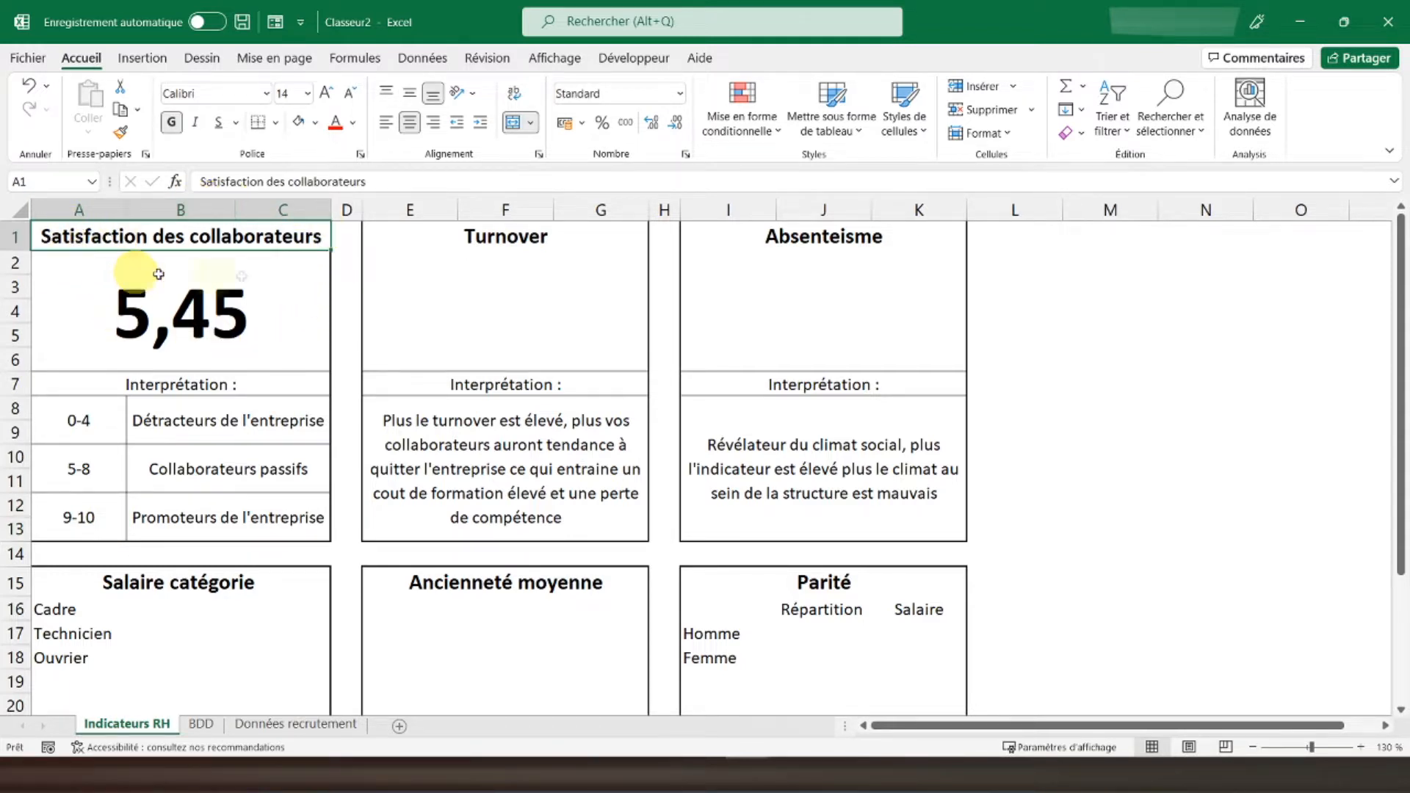
# Step: Examine the departures, arrivals and 1 January headcount rows on the BDD sheet as sources for the Turnover indicator
pyautogui.click(401, 261)
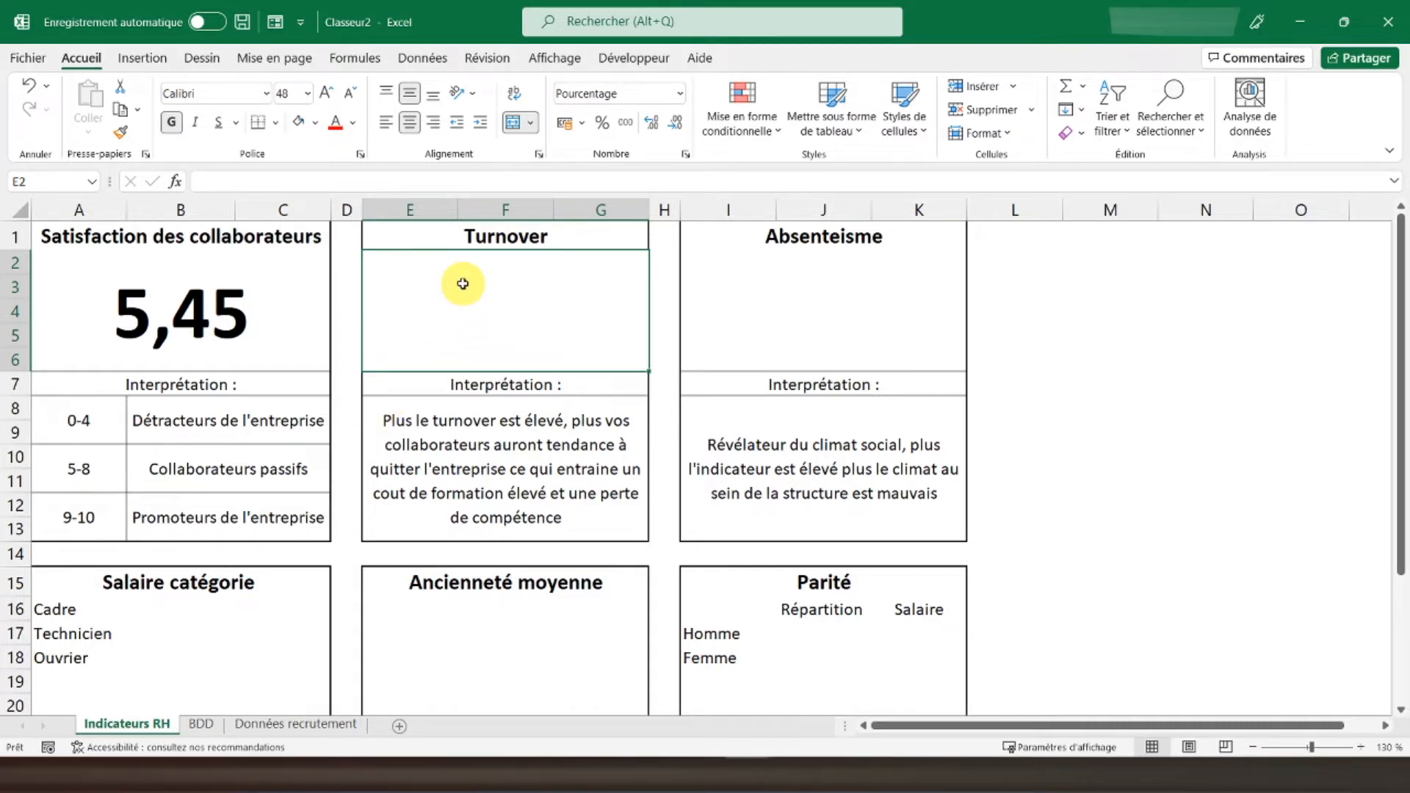
pyautogui.click(201, 724)
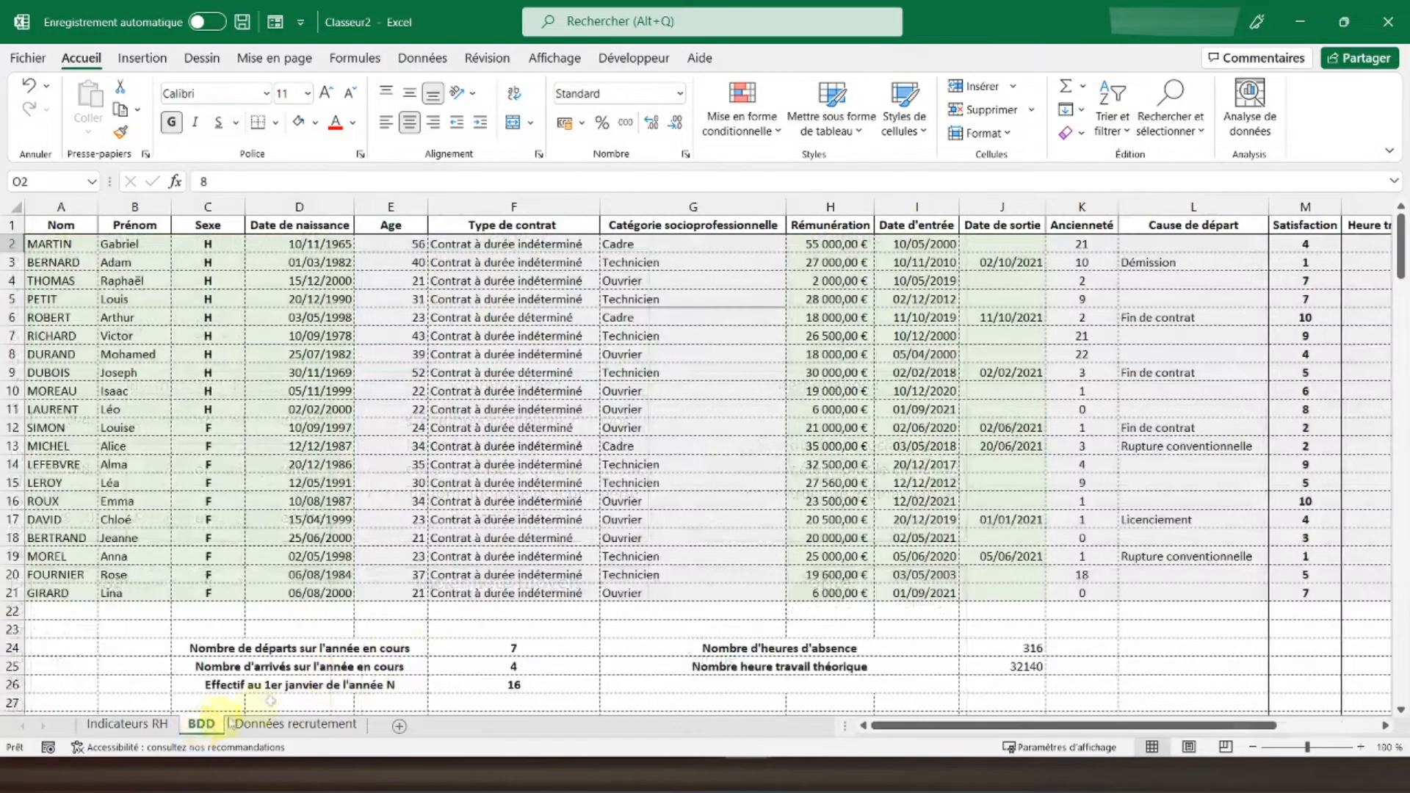
pyautogui.click(200, 649)
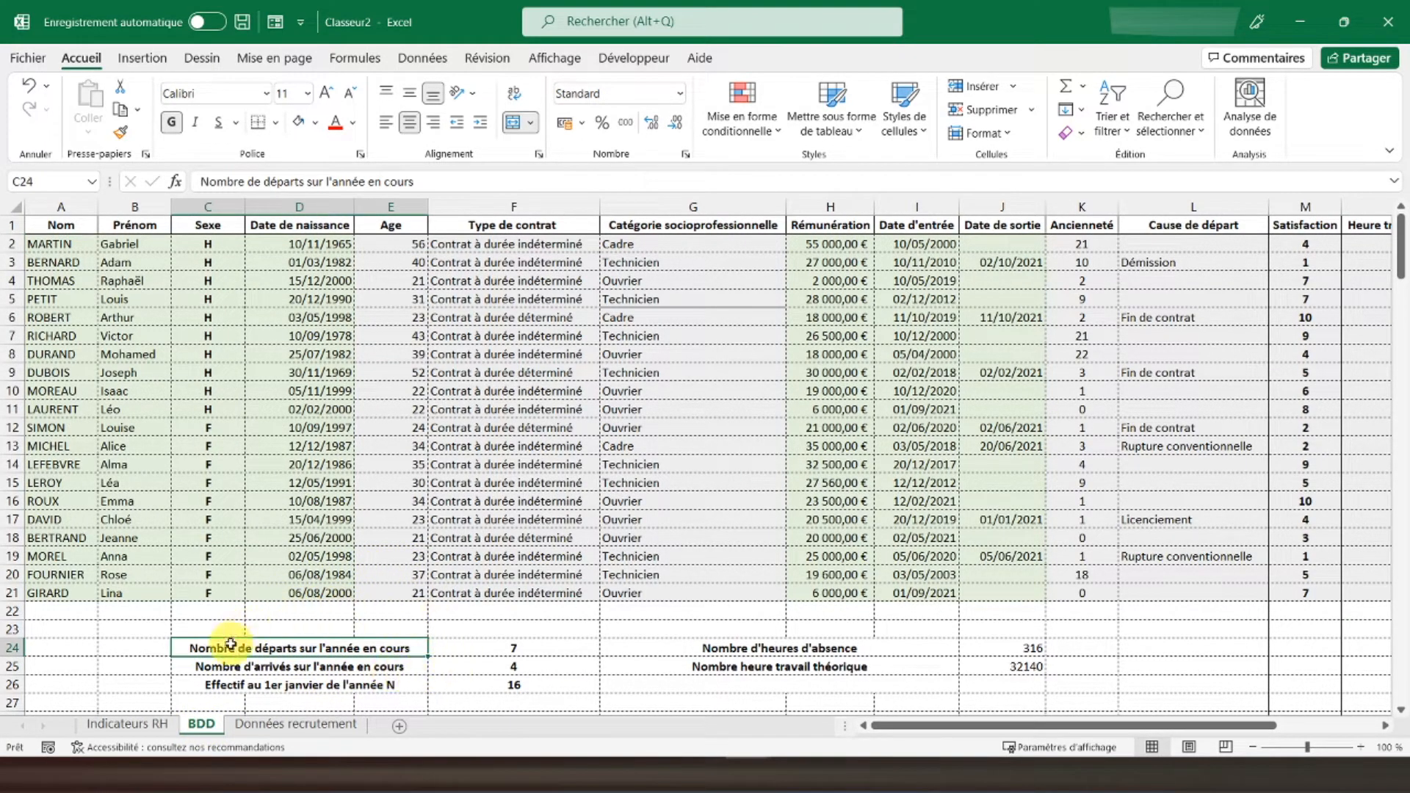
pyautogui.click(199, 665)
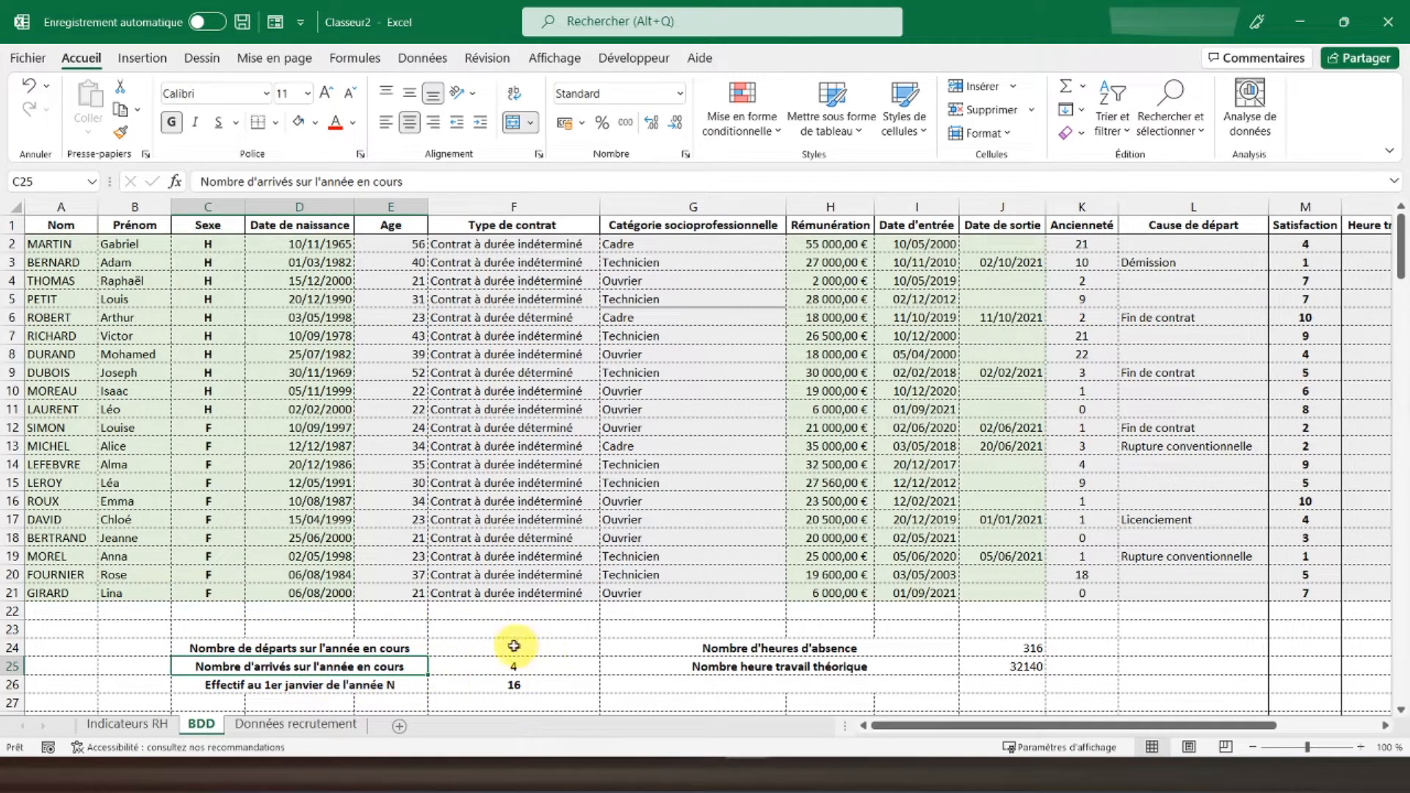
pyautogui.click(213, 687)
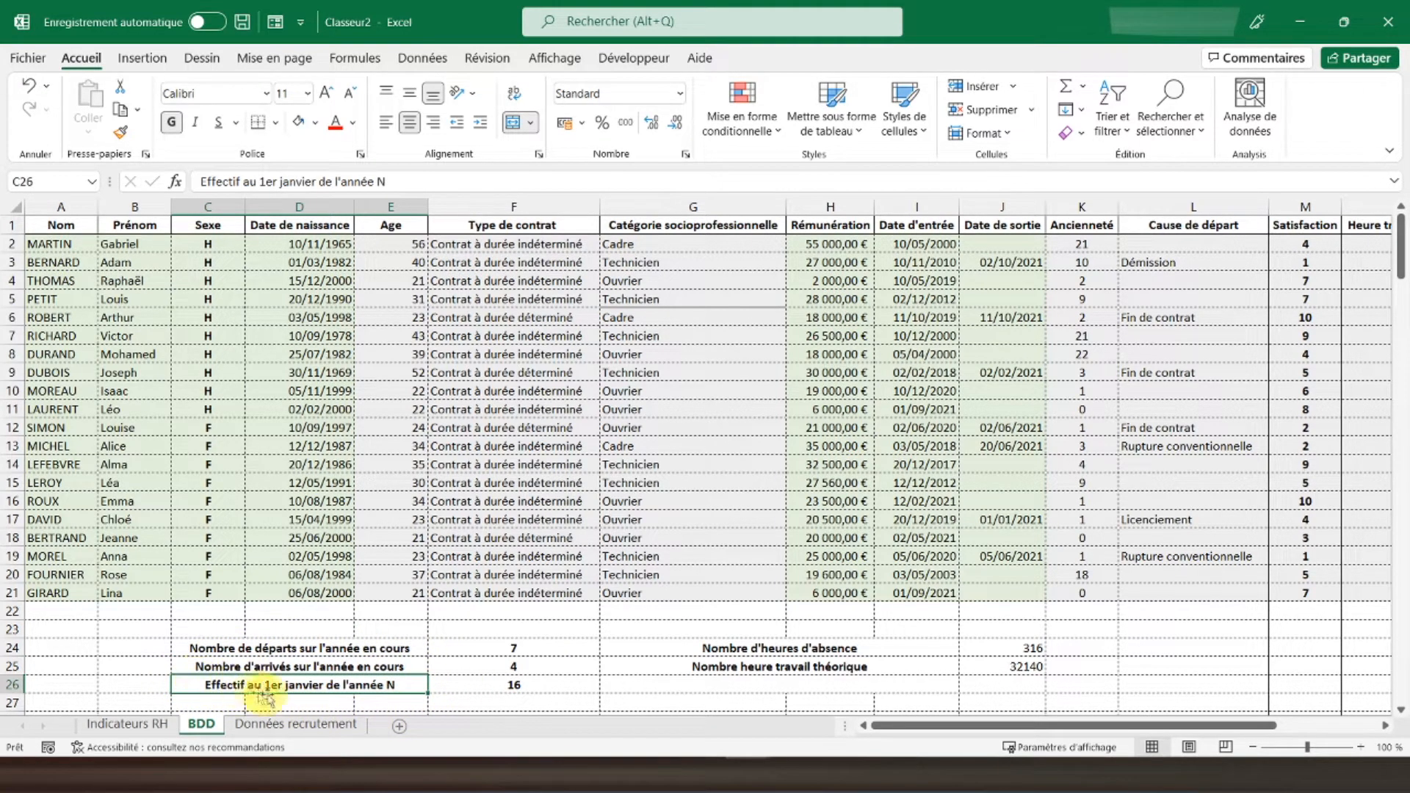
pyautogui.click(464, 686)
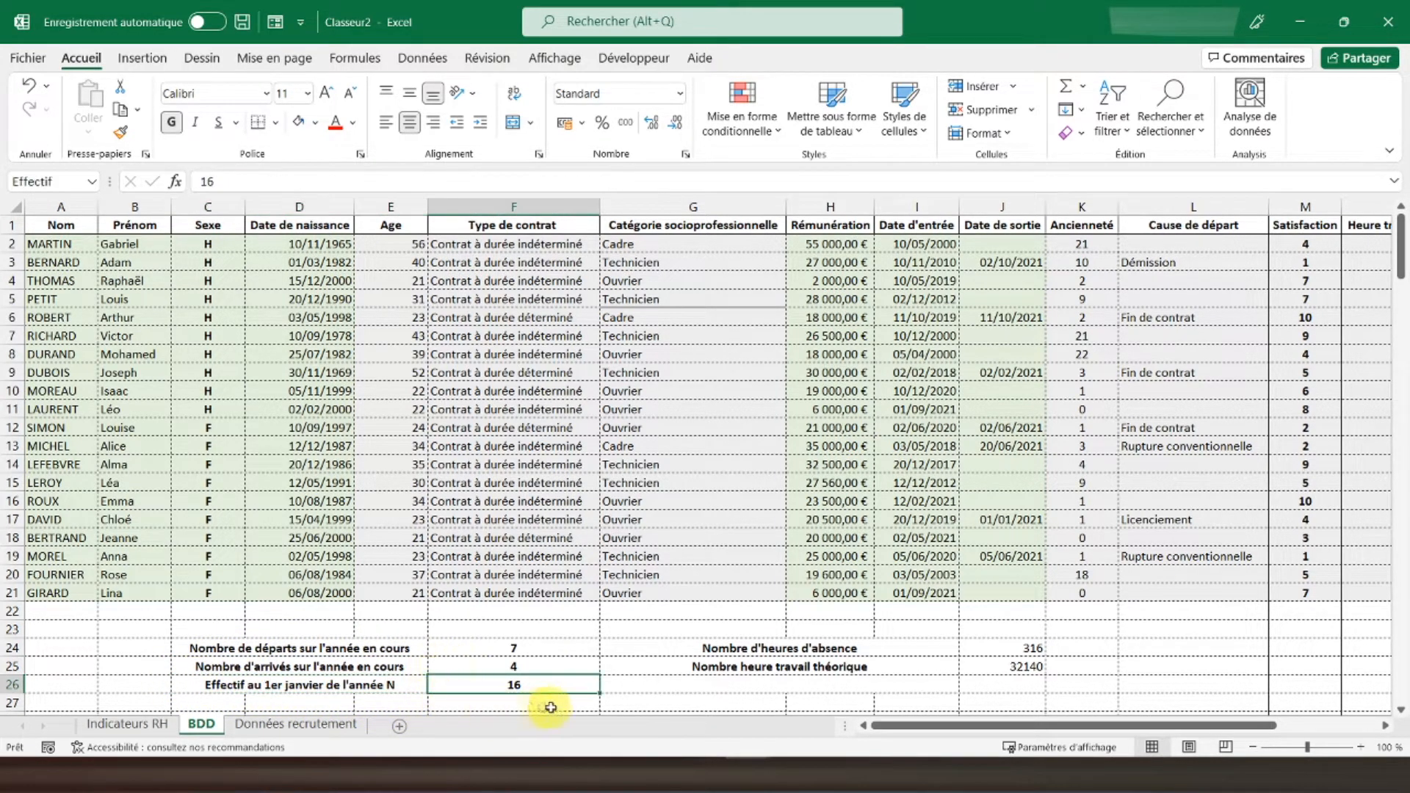
pyautogui.click(147, 726)
pyautogui.click(483, 281)
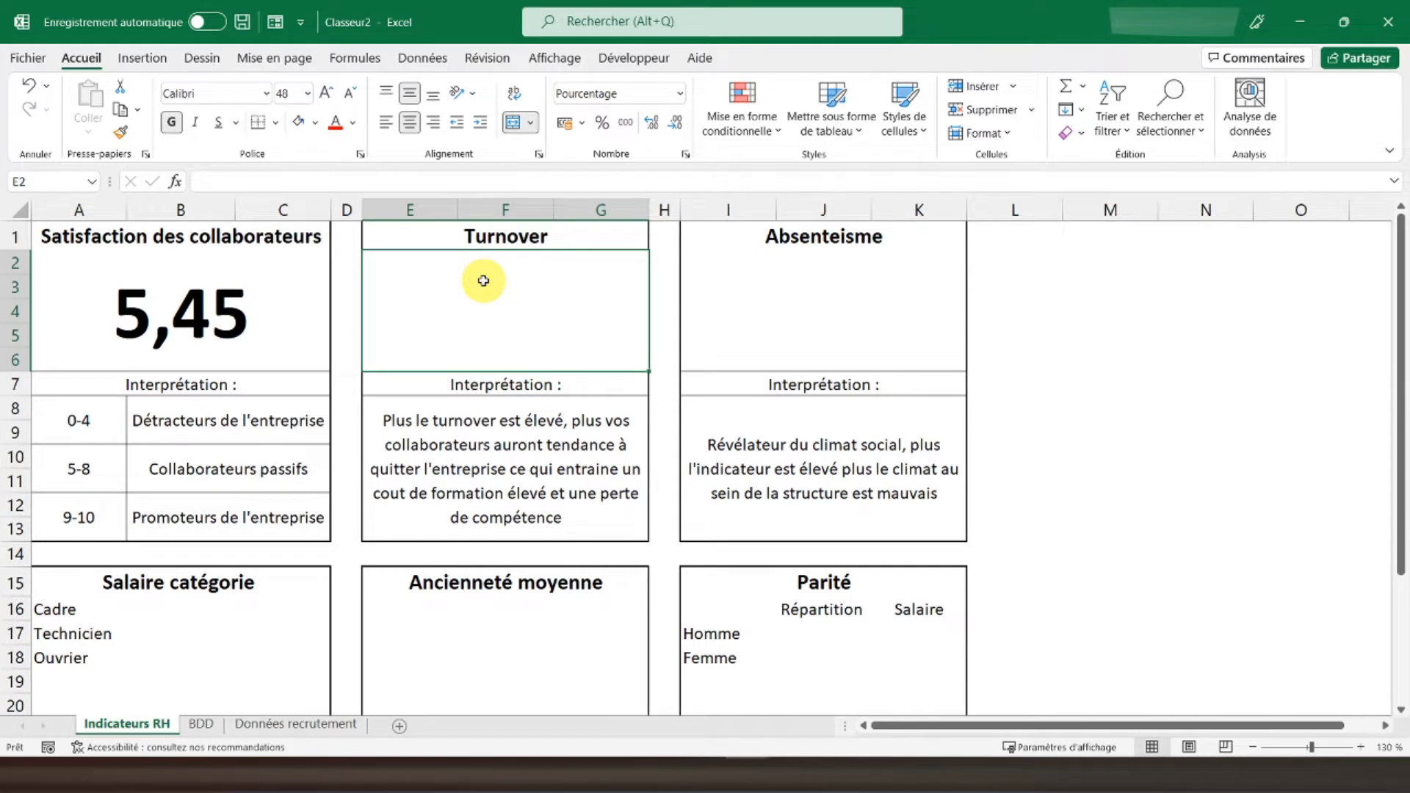
pyautogui.write('=')
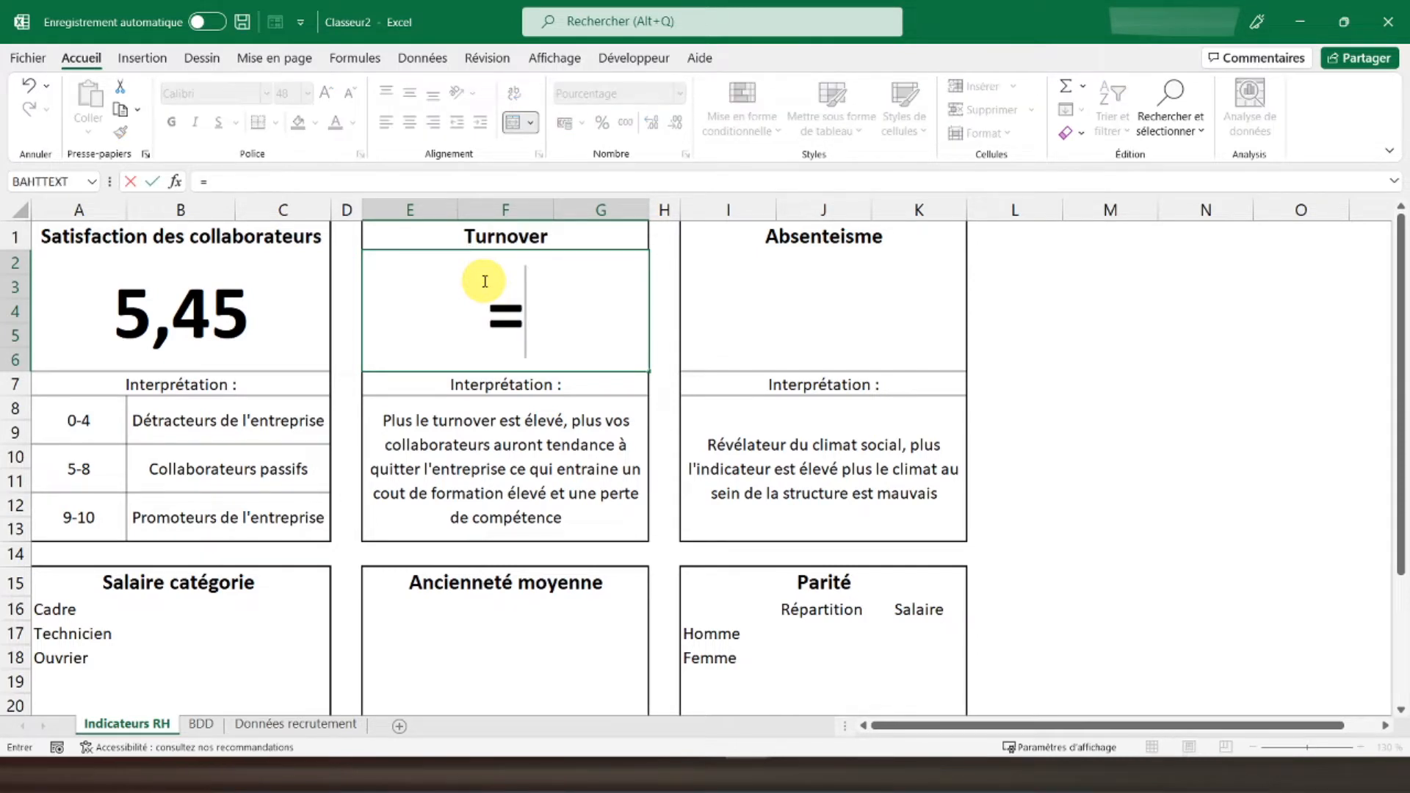
pyautogui.write('((')
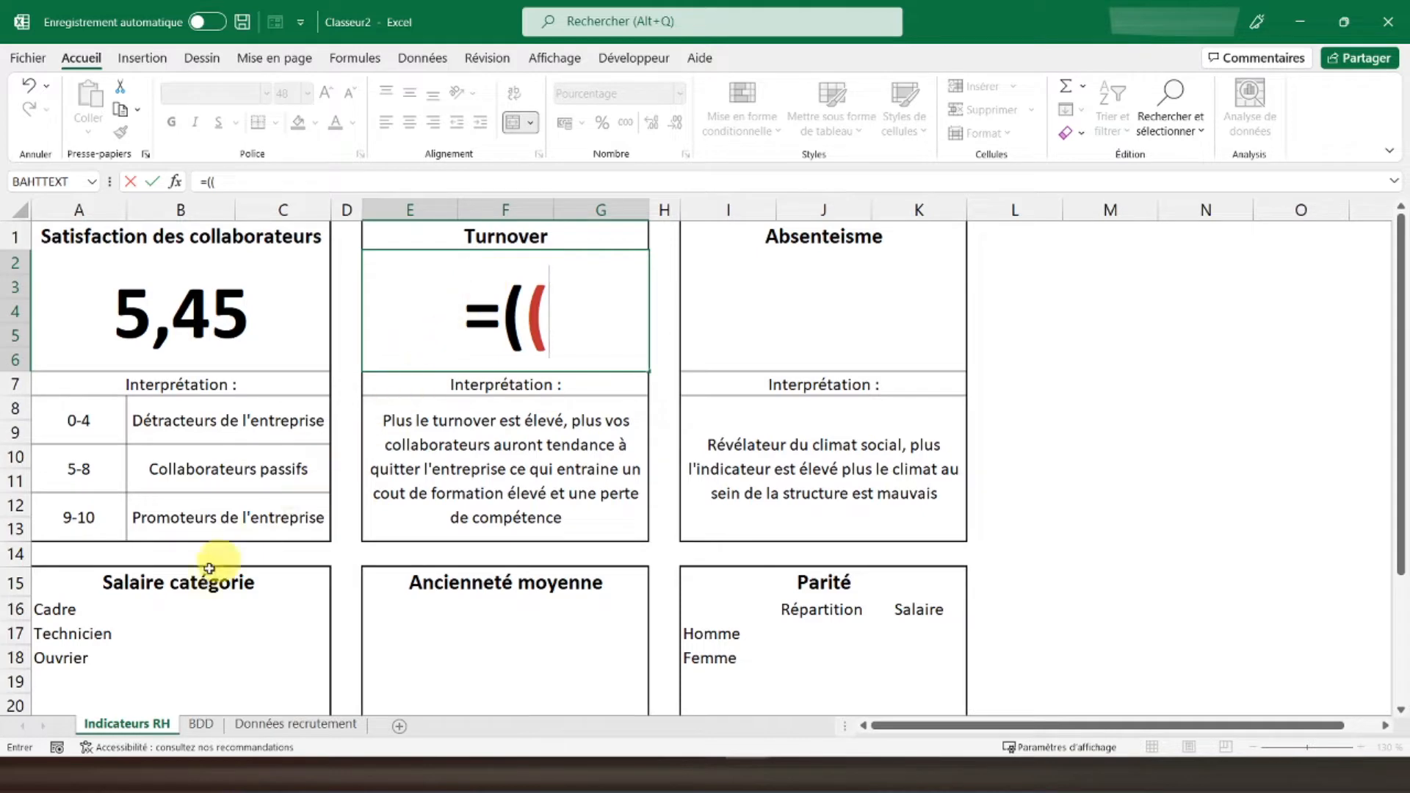
pyautogui.click(199, 724)
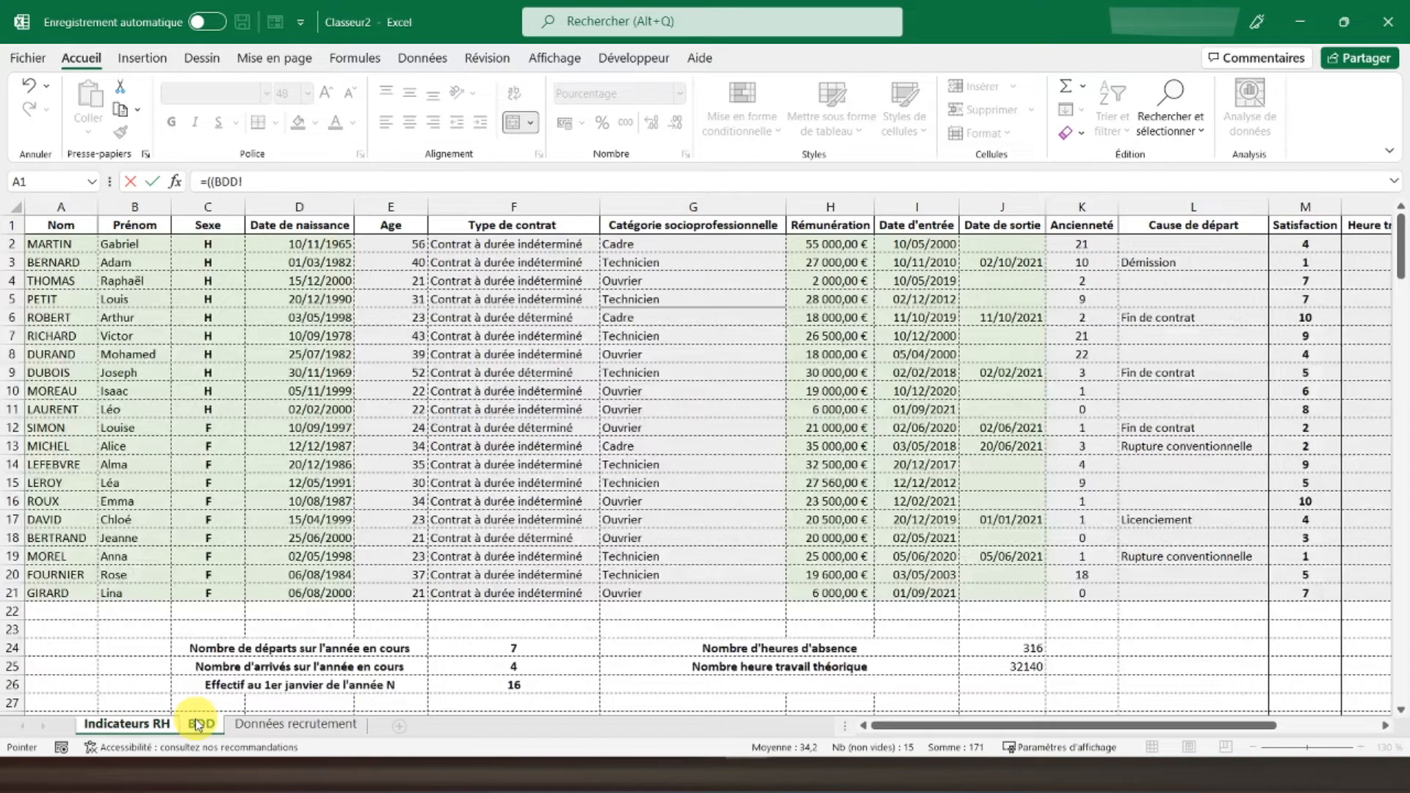
pyautogui.click(493, 650)
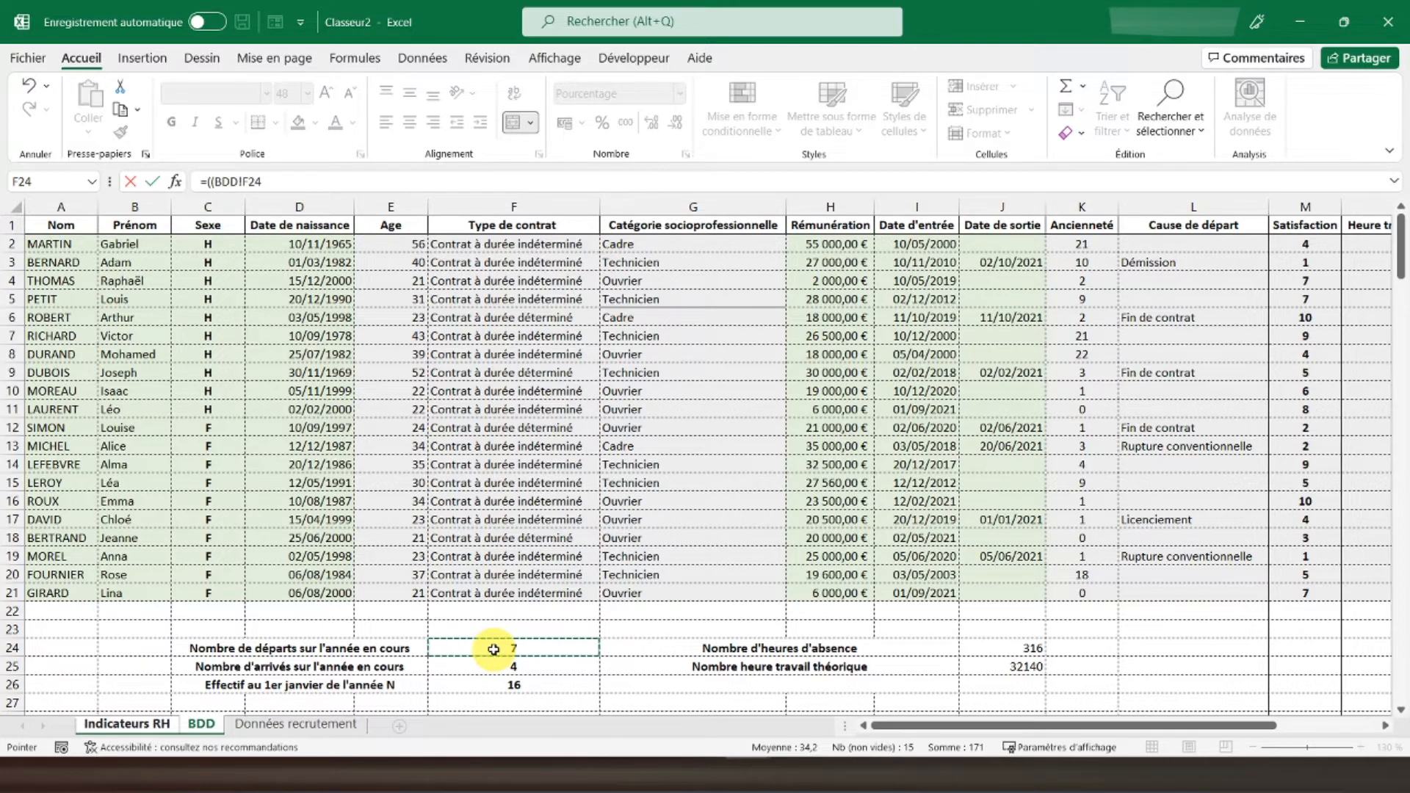
pyautogui.press('Return')
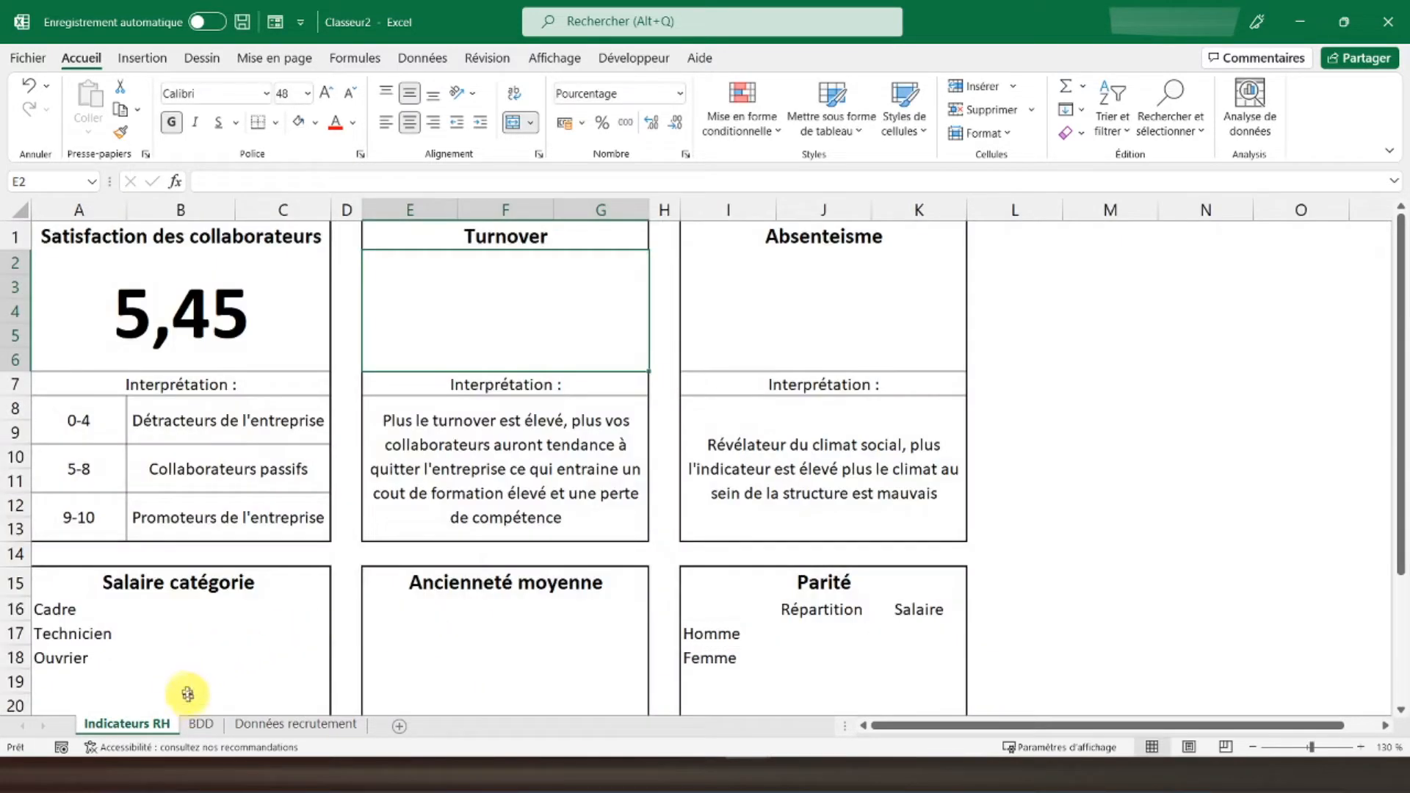
pyautogui.click(201, 724)
pyautogui.click(525, 650)
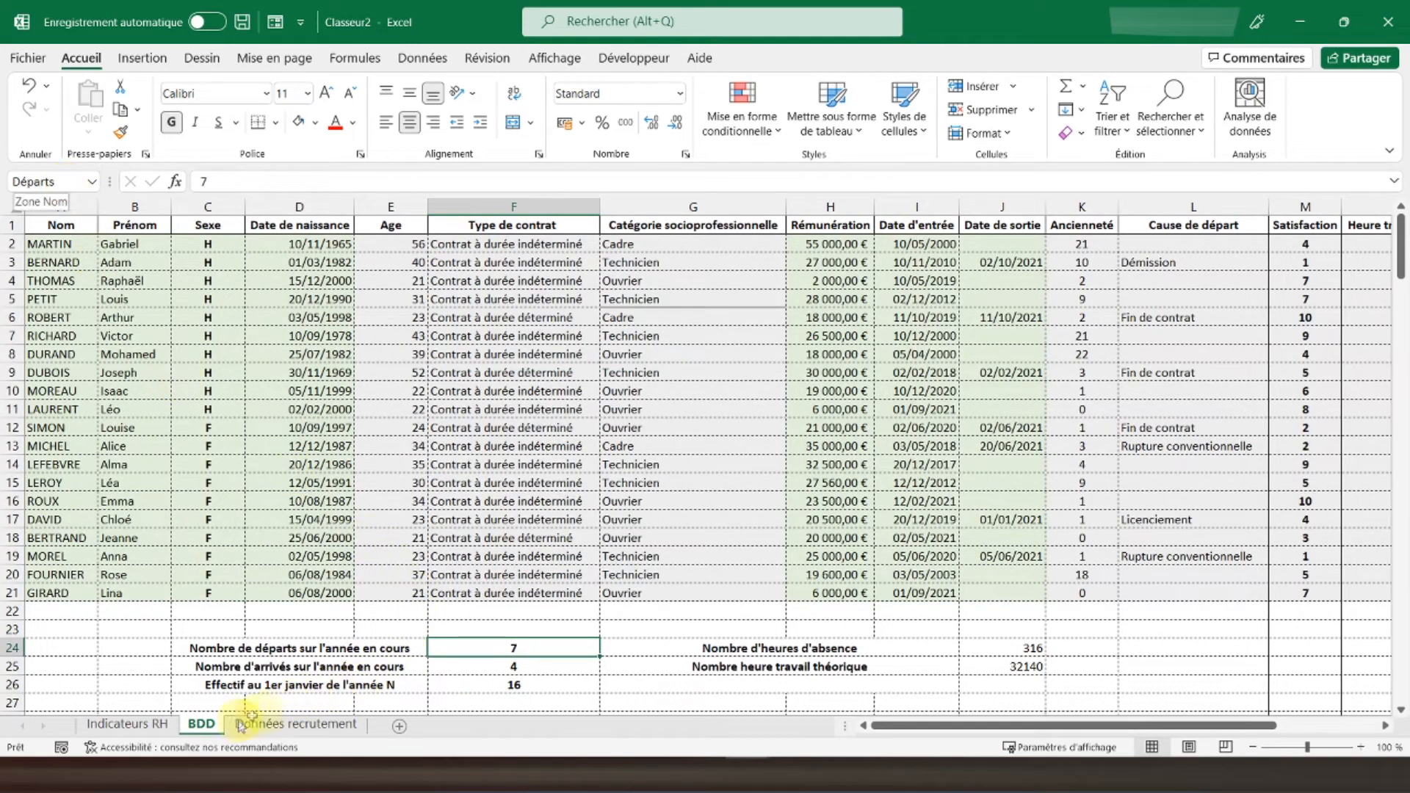
# Step: Start the Turnover formula in E2 of Indicateurs RH by adding the BDD departures and arrivals, =BDD!F24+BDD!F25
pyautogui.click(147, 726)
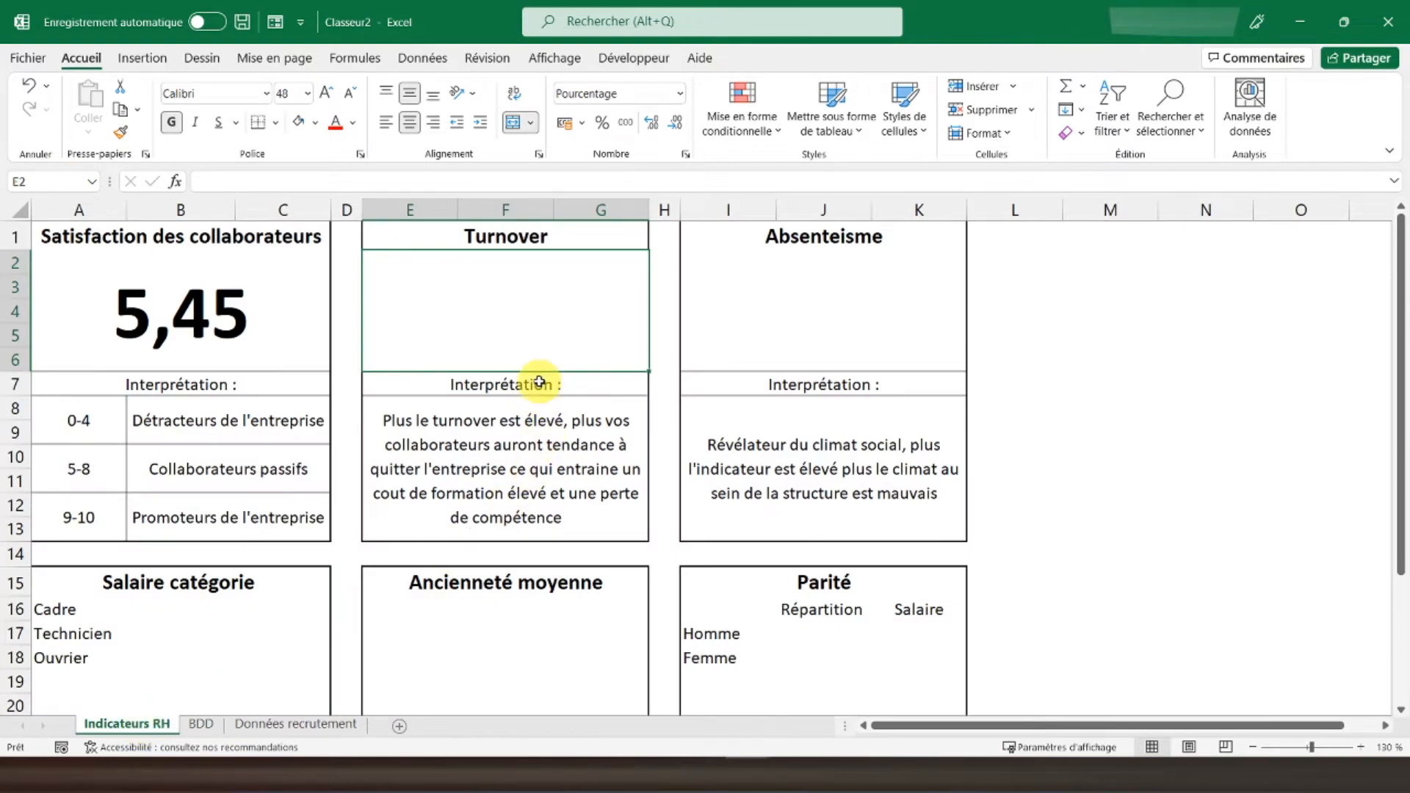
pyautogui.write('=')
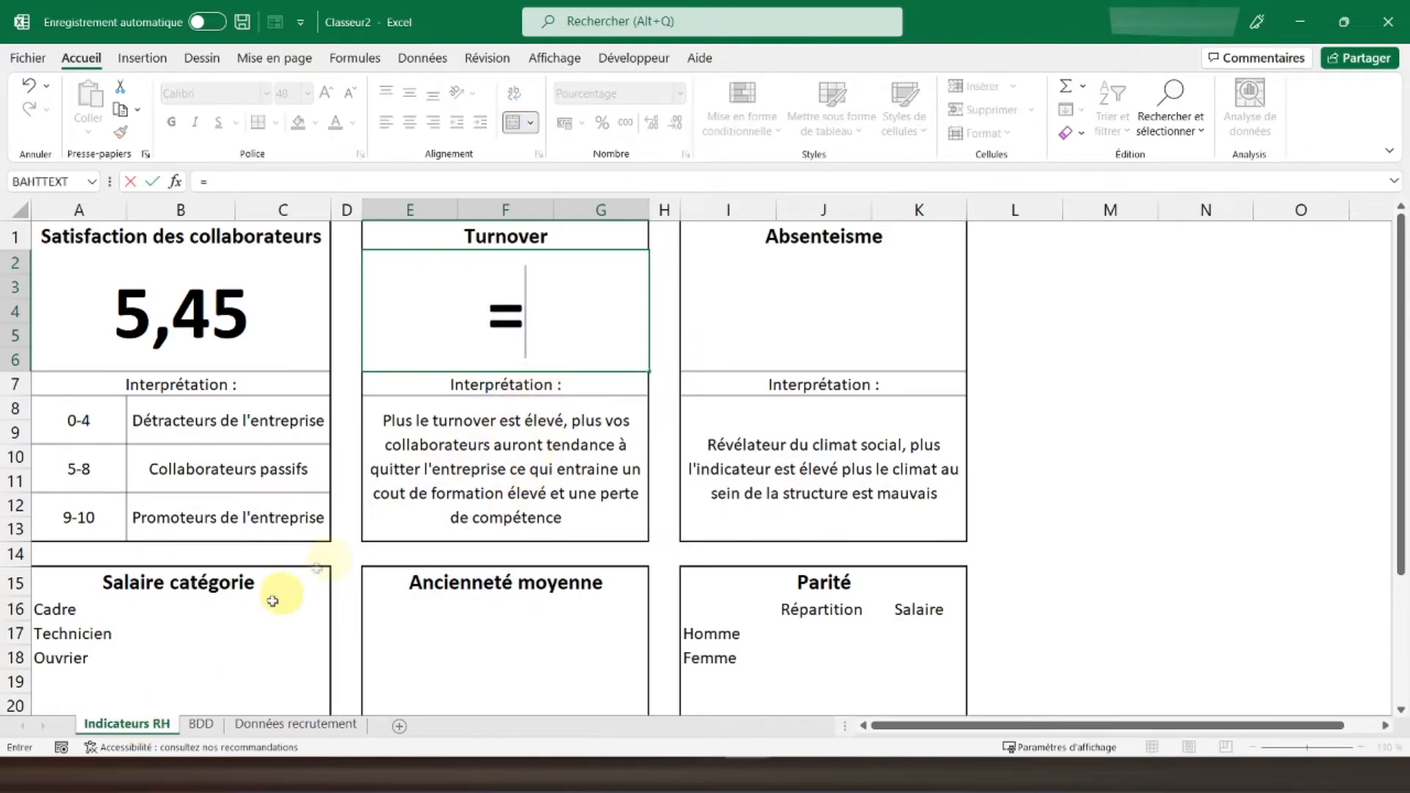
pyautogui.click(199, 724)
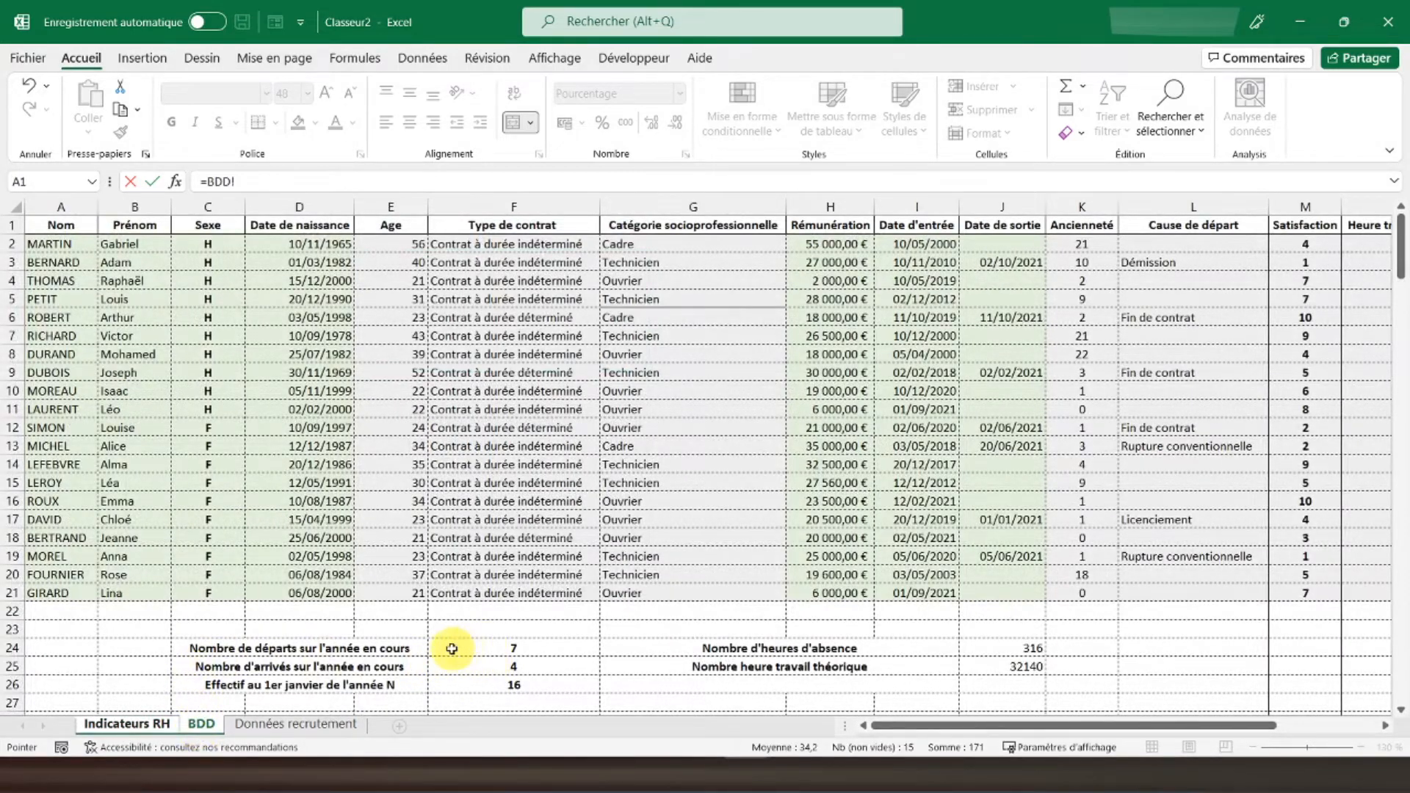
pyautogui.click(476, 646)
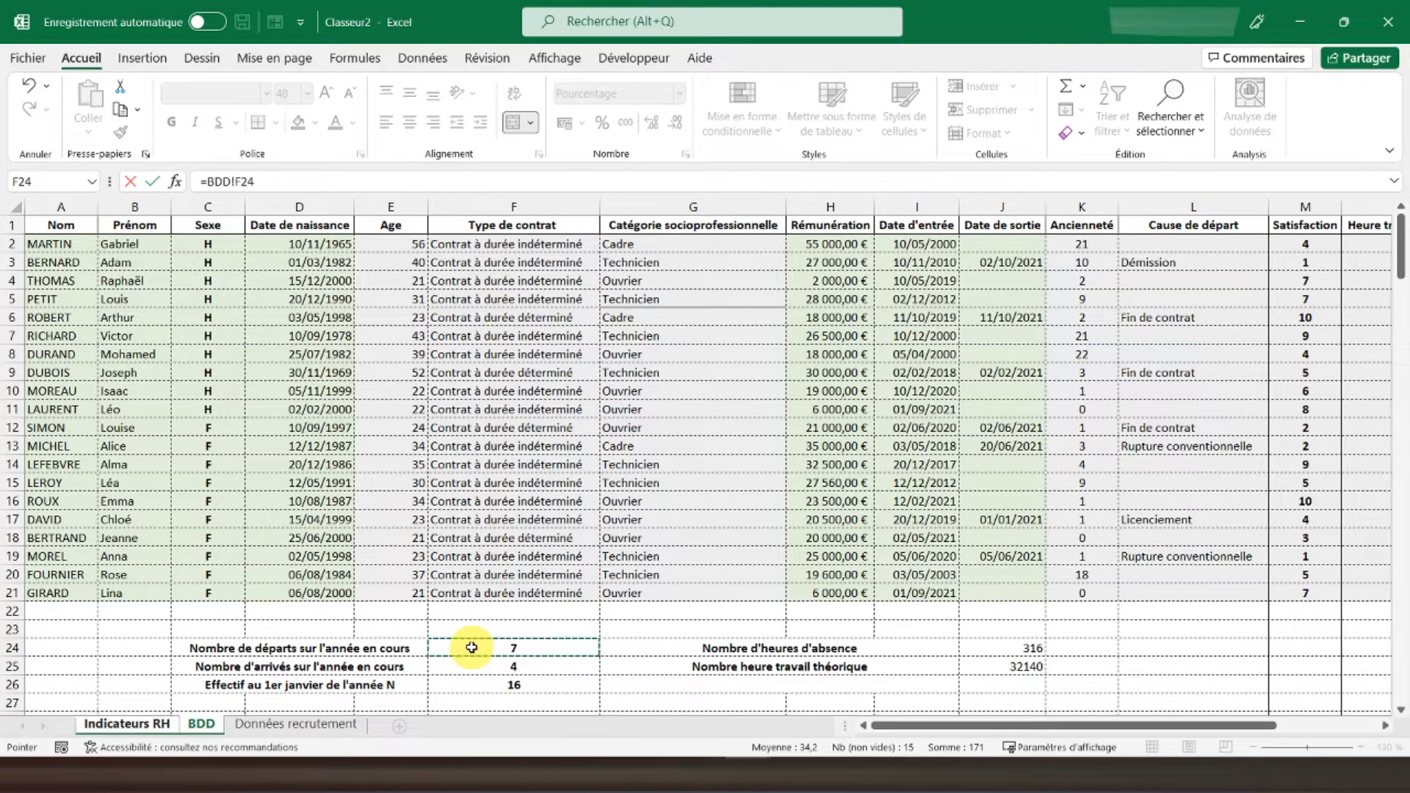
pyautogui.write('+')
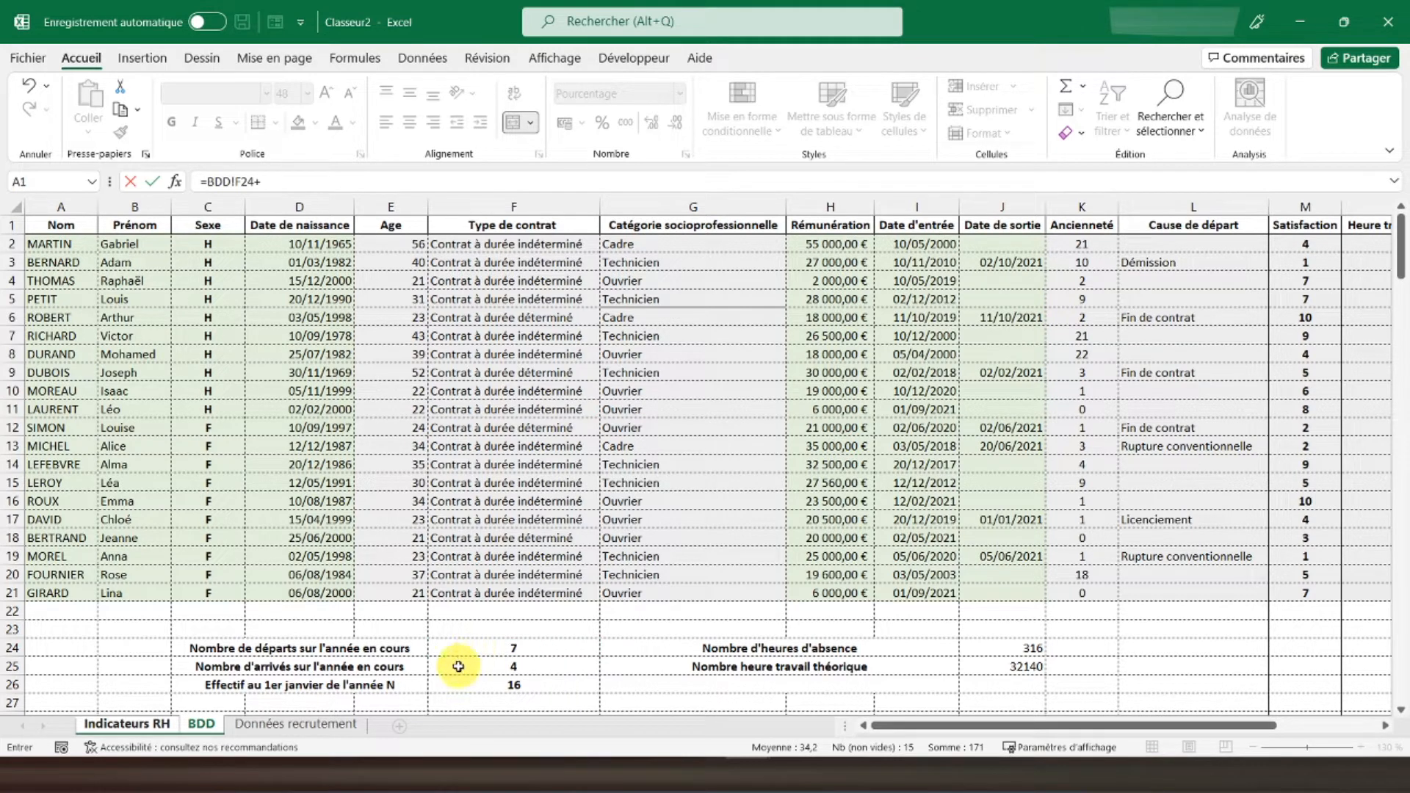
pyautogui.click(458, 667)
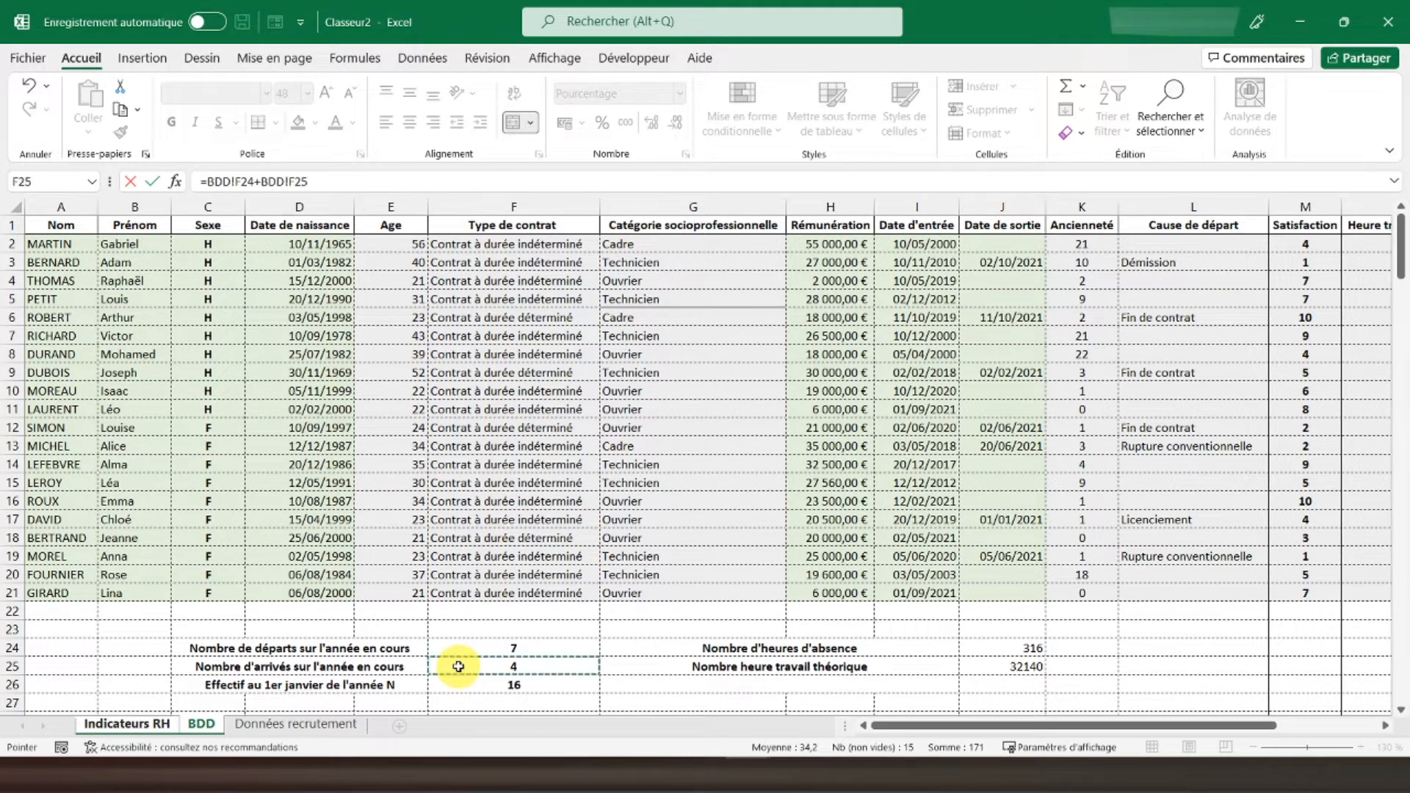
# Step: Halve the departures and arrivals sum and divide it by the 1 January headcount, completing the formula as =((BDD!F24+BDD!F25)/2)/BDD!F26
pyautogui.click(211, 184)
pyautogui.write('((')
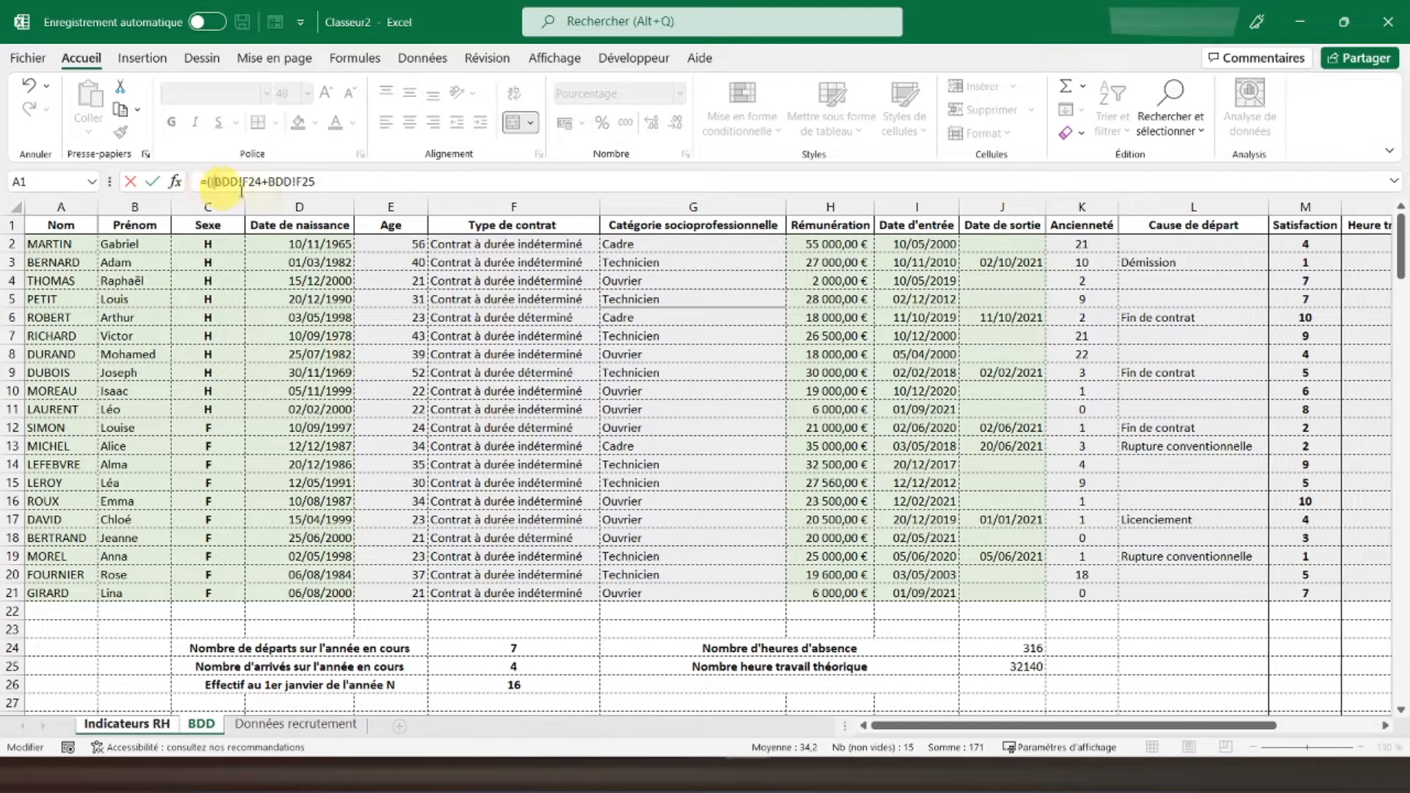
pyautogui.click(342, 179)
pyautogui.write(')/2')
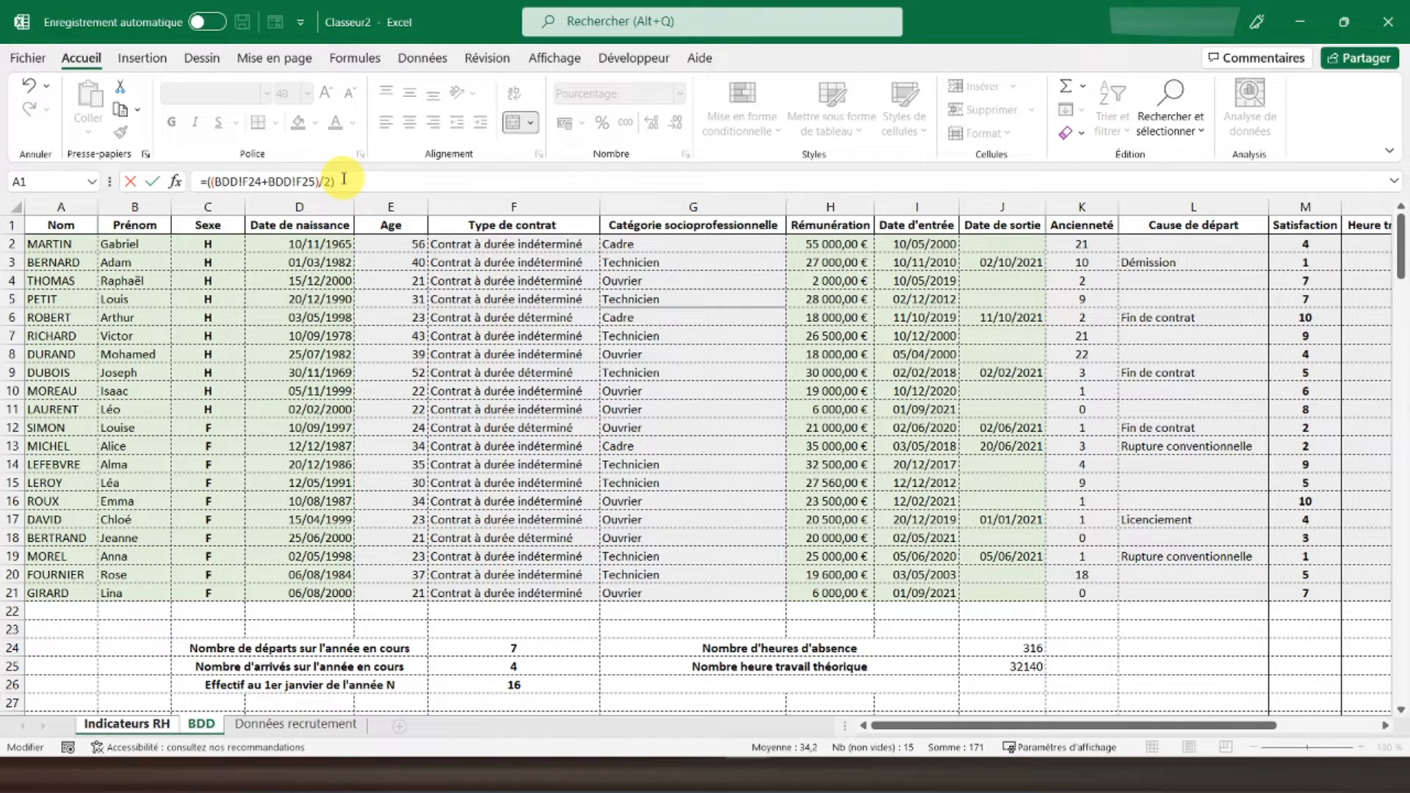
pyautogui.write('/')
pyautogui.click(477, 684)
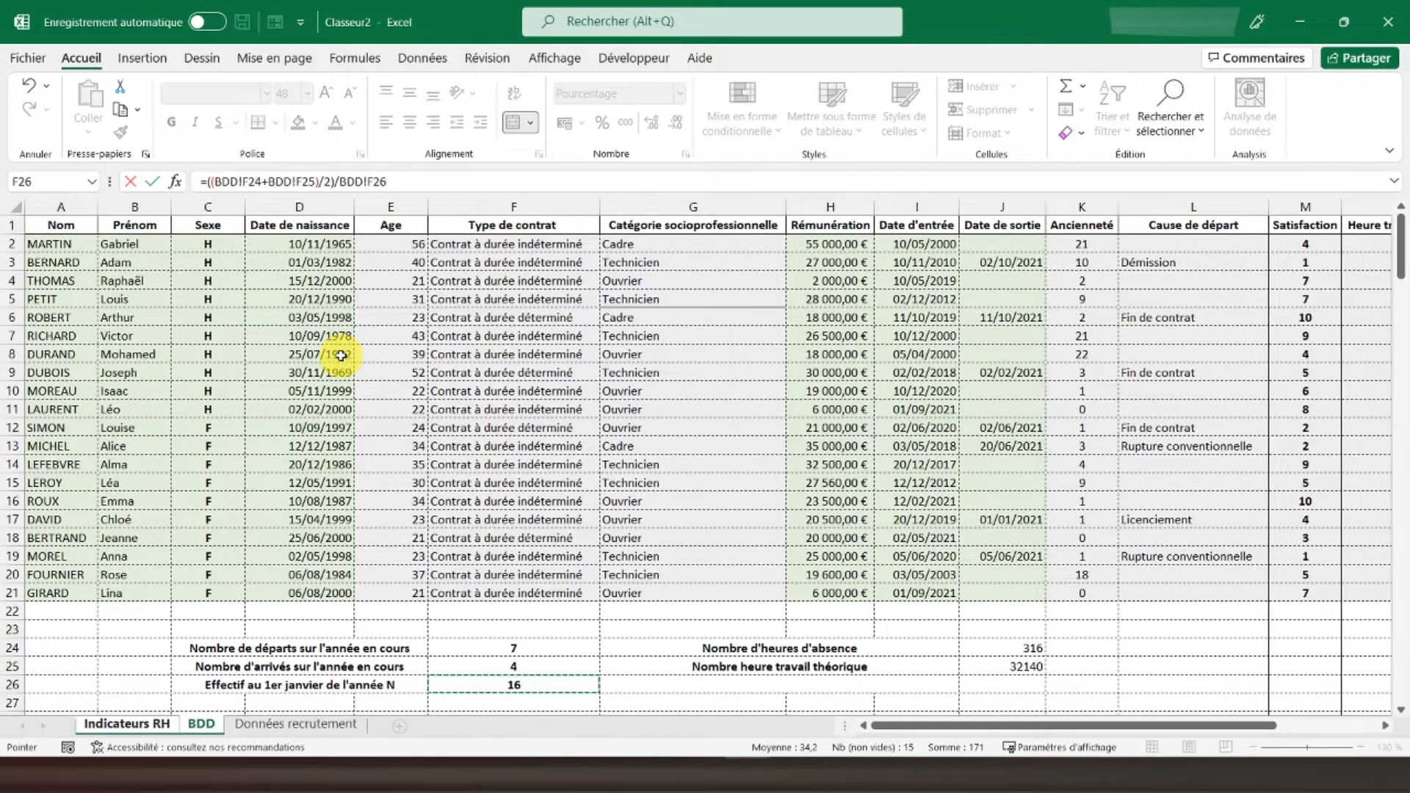
pyautogui.press('Return')
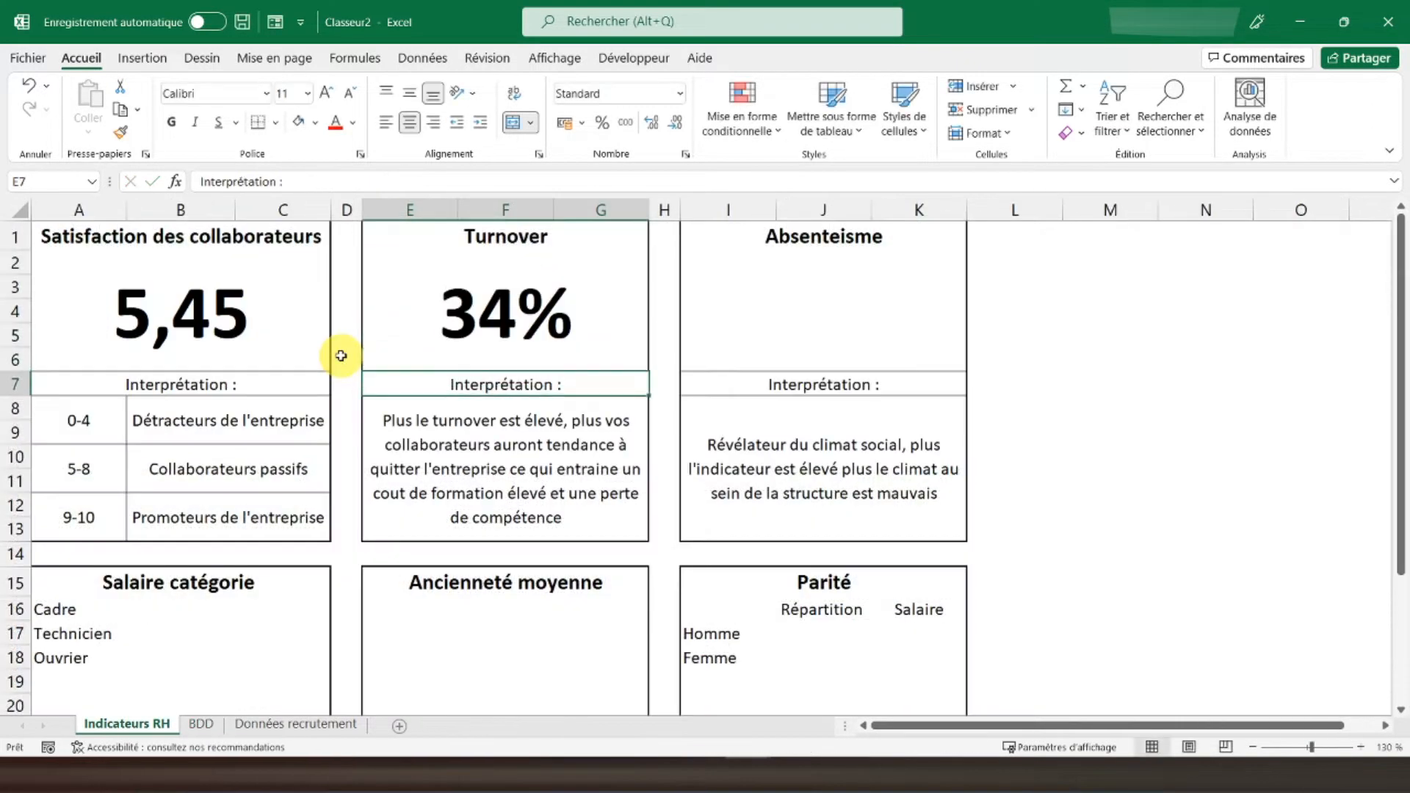
# Step: Review the Turnover and Absenteisme cards, and examine the annual working hours and absence hours columns on the BDD sheet
pyautogui.click(406, 300)
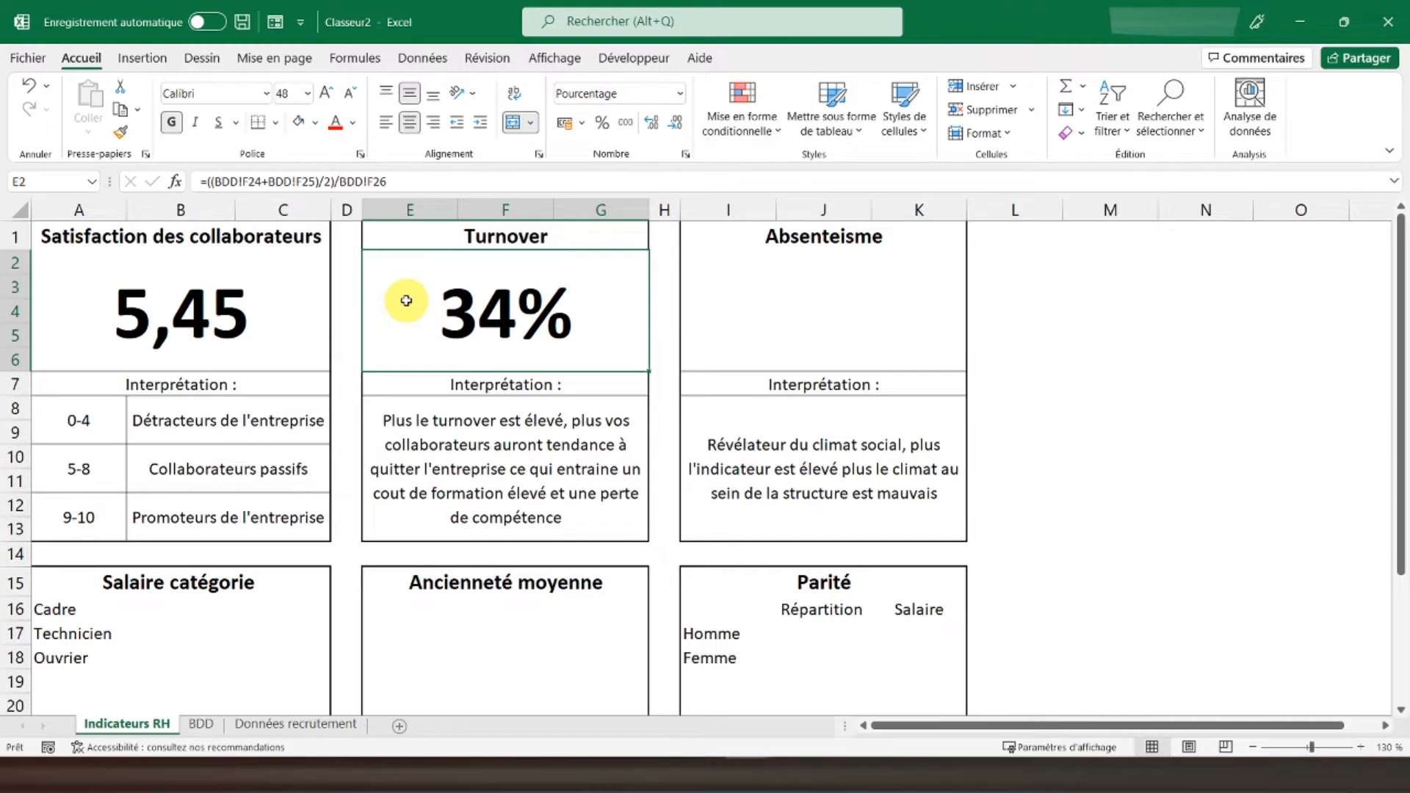
pyautogui.click(720, 278)
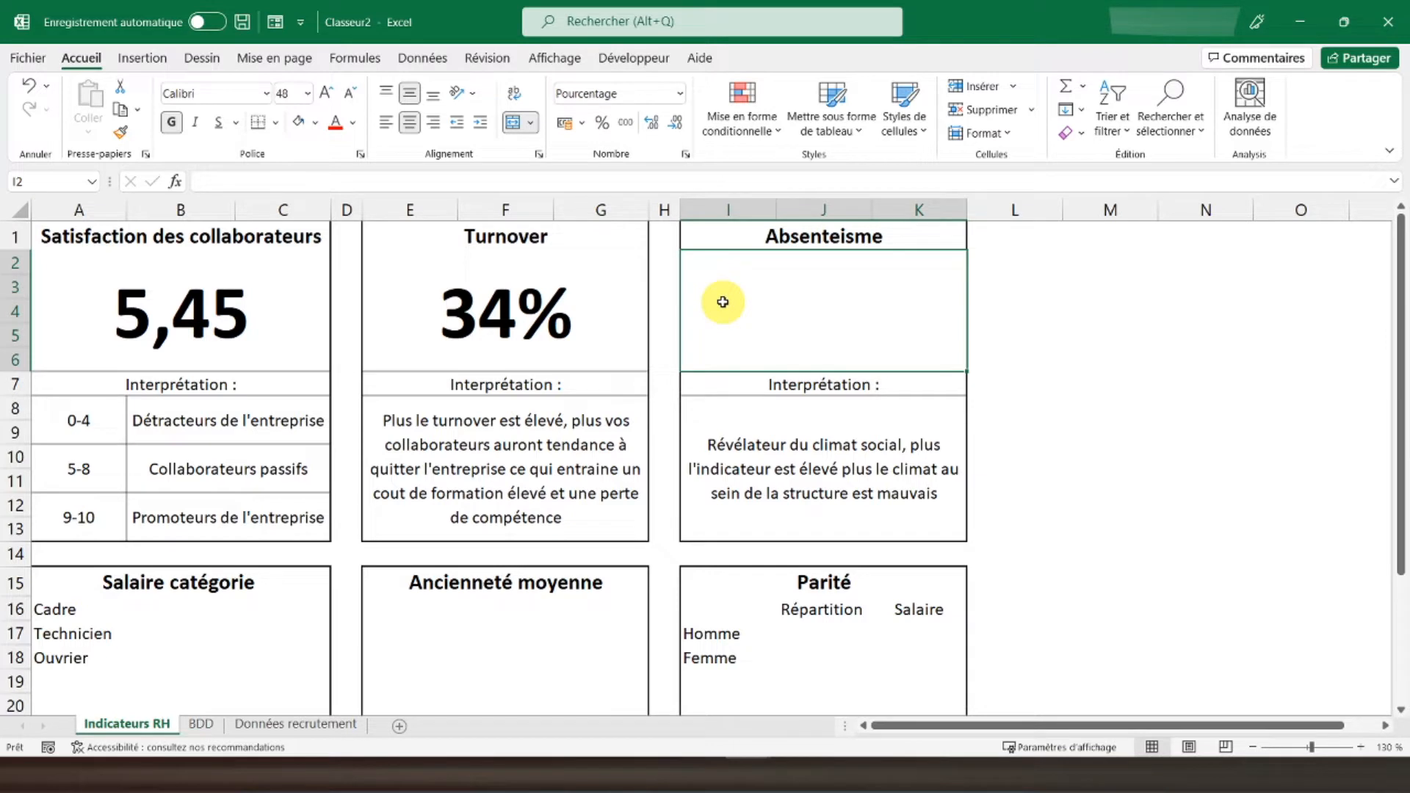
pyautogui.click(718, 419)
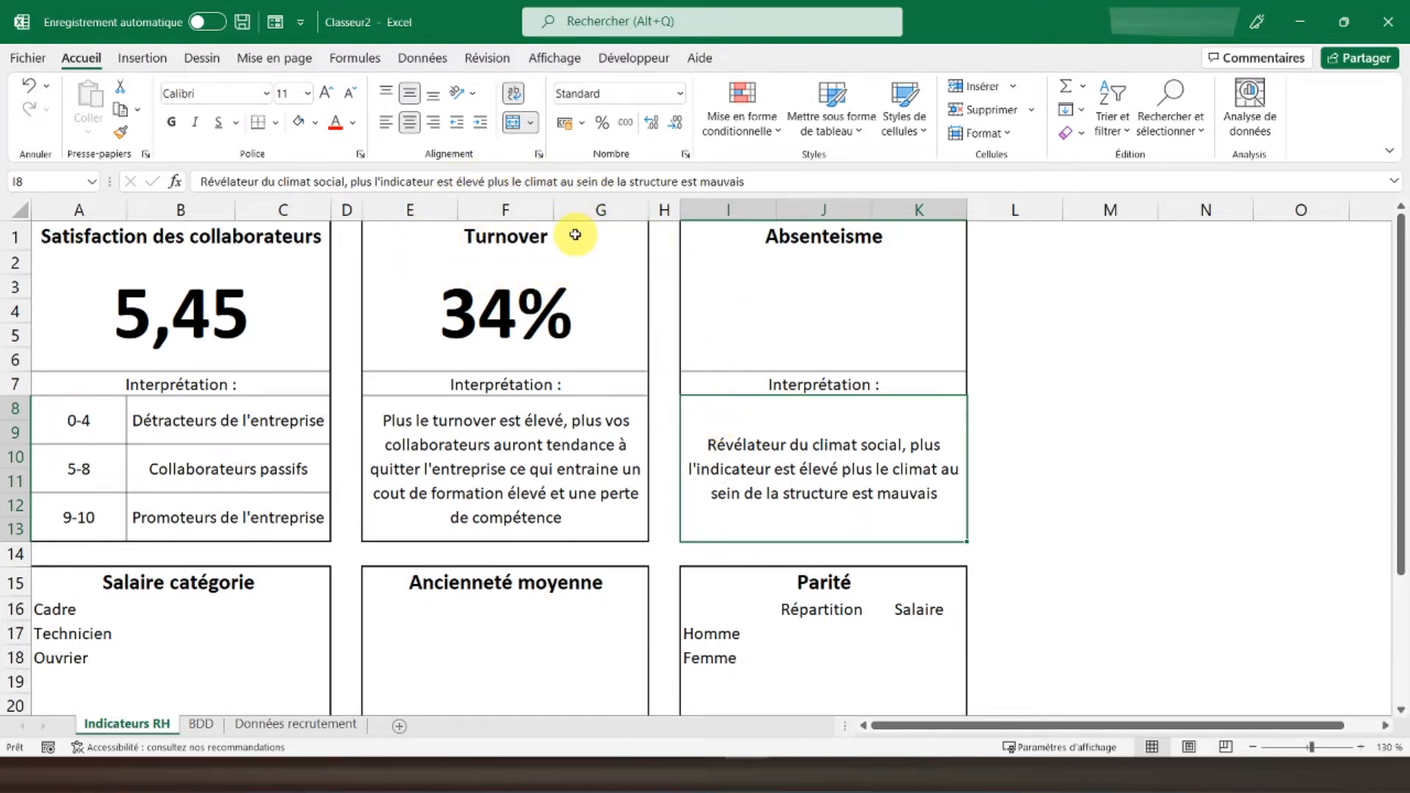
pyautogui.click(711, 229)
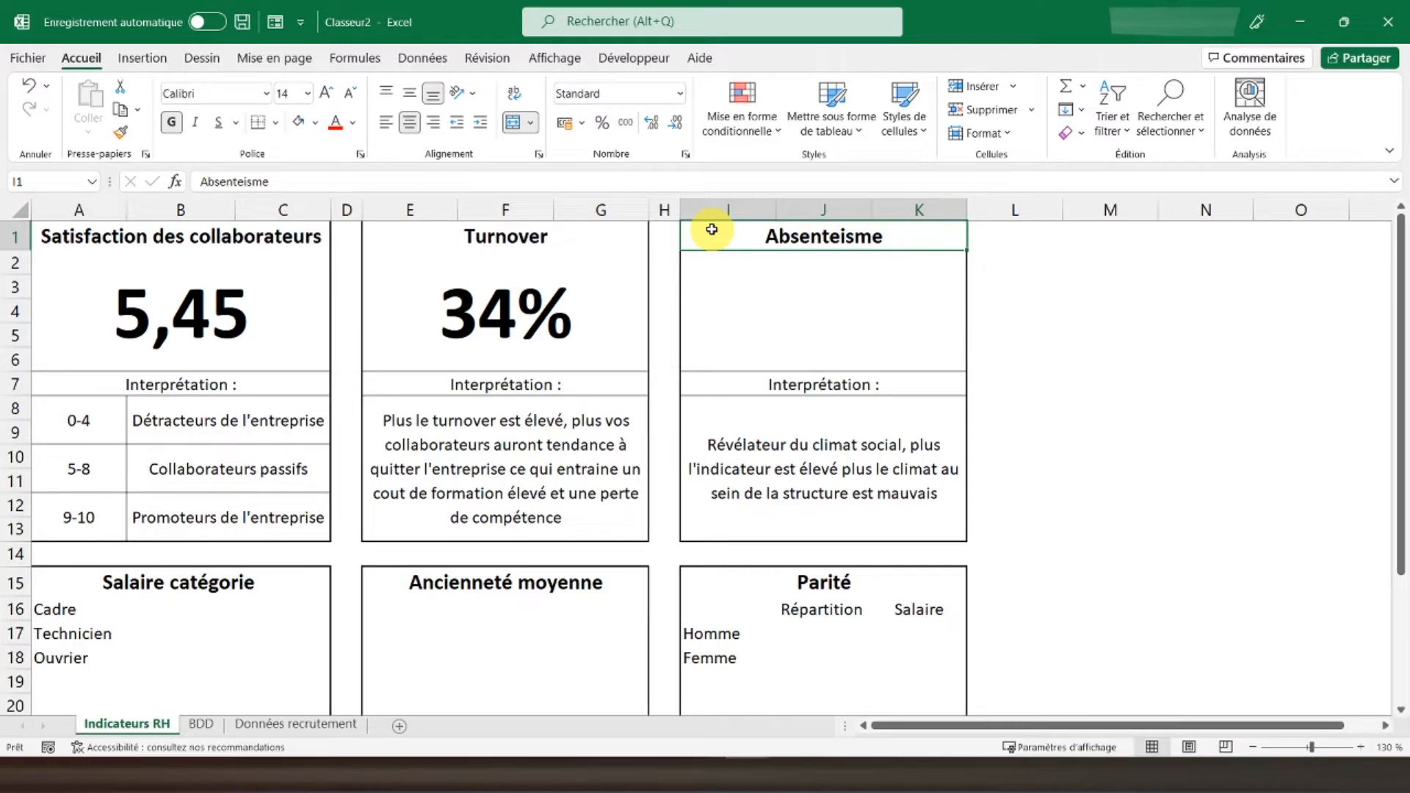
pyautogui.click(725, 292)
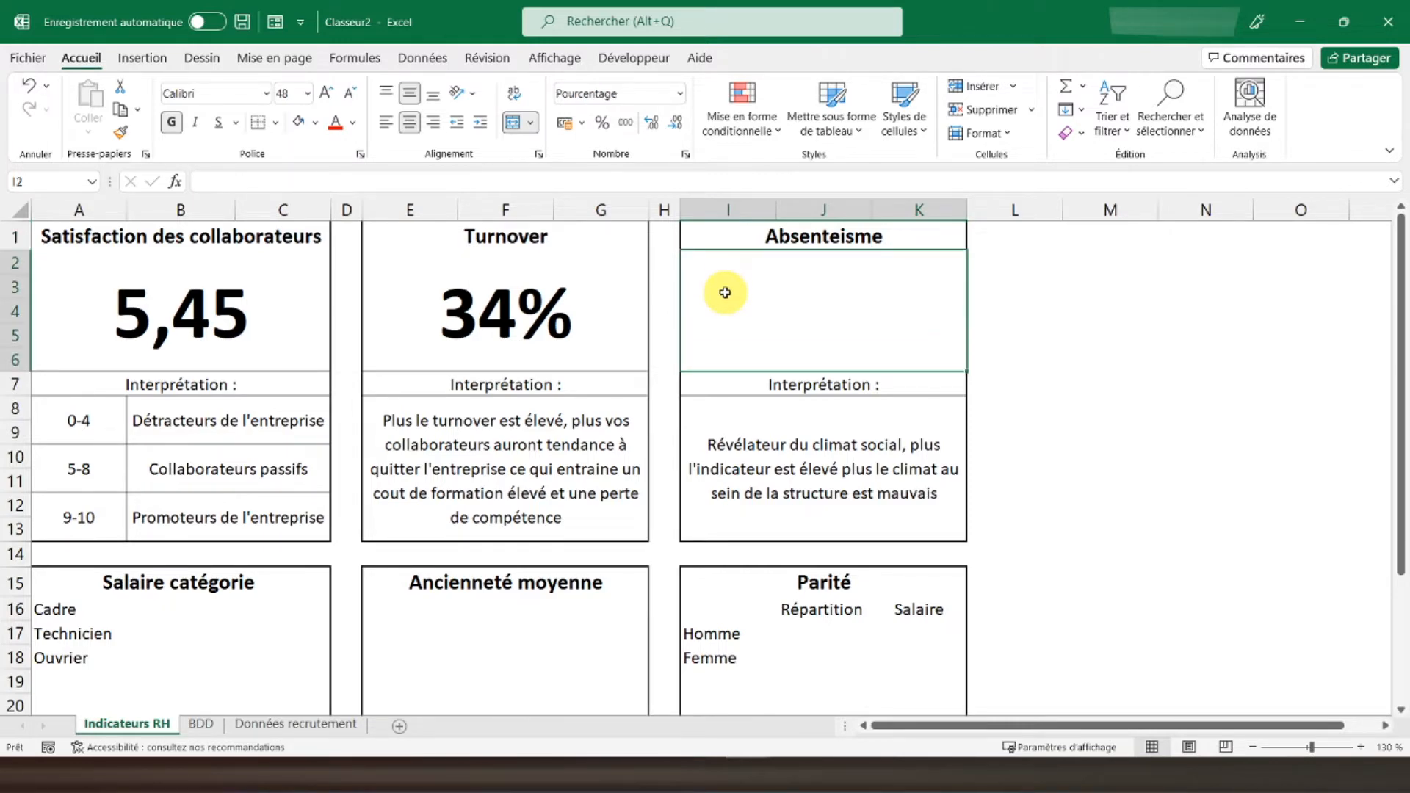
pyautogui.click(200, 725)
pyautogui.moveTo(1093, 729); pyautogui.dragTo(1190, 677)
pyautogui.click(1166, 244)
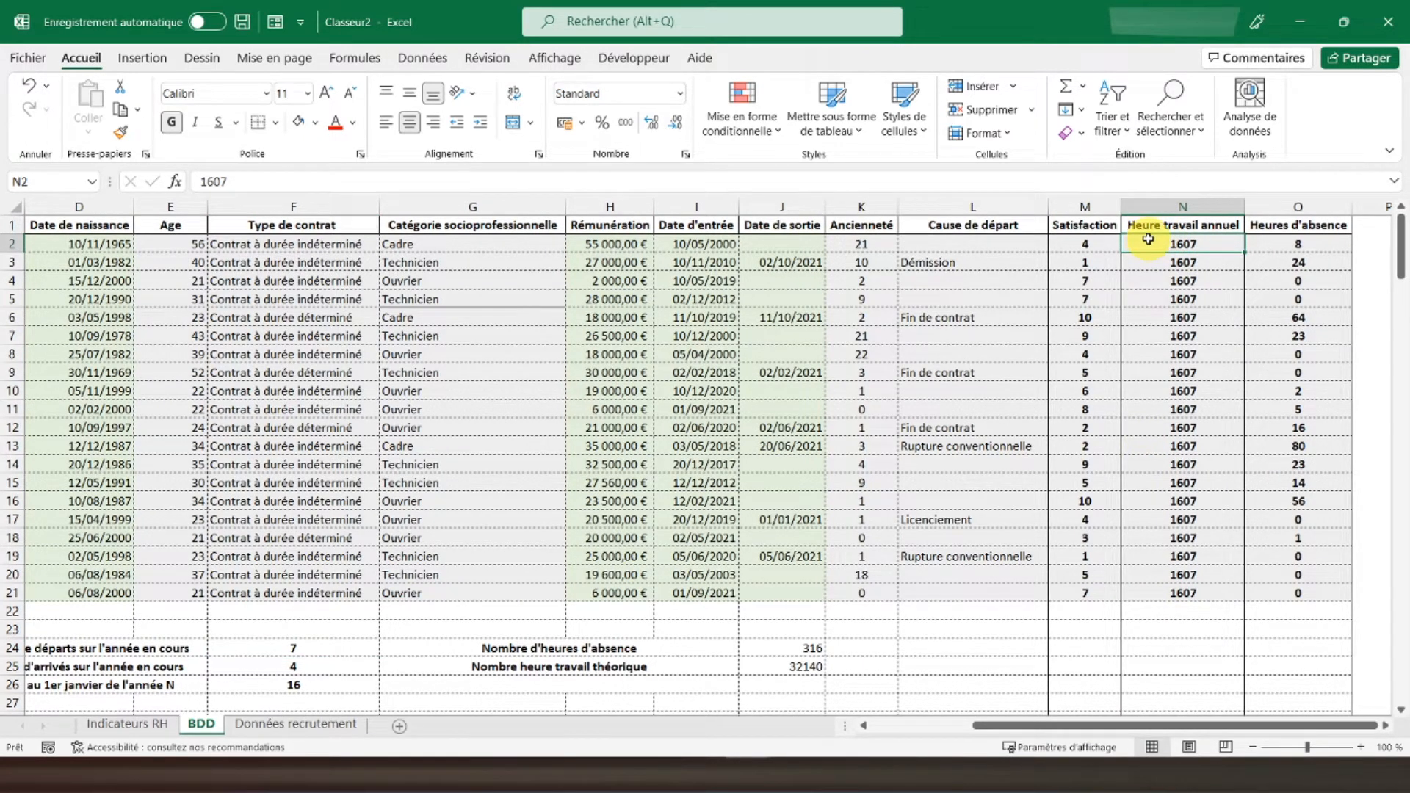
pyautogui.click(1267, 238)
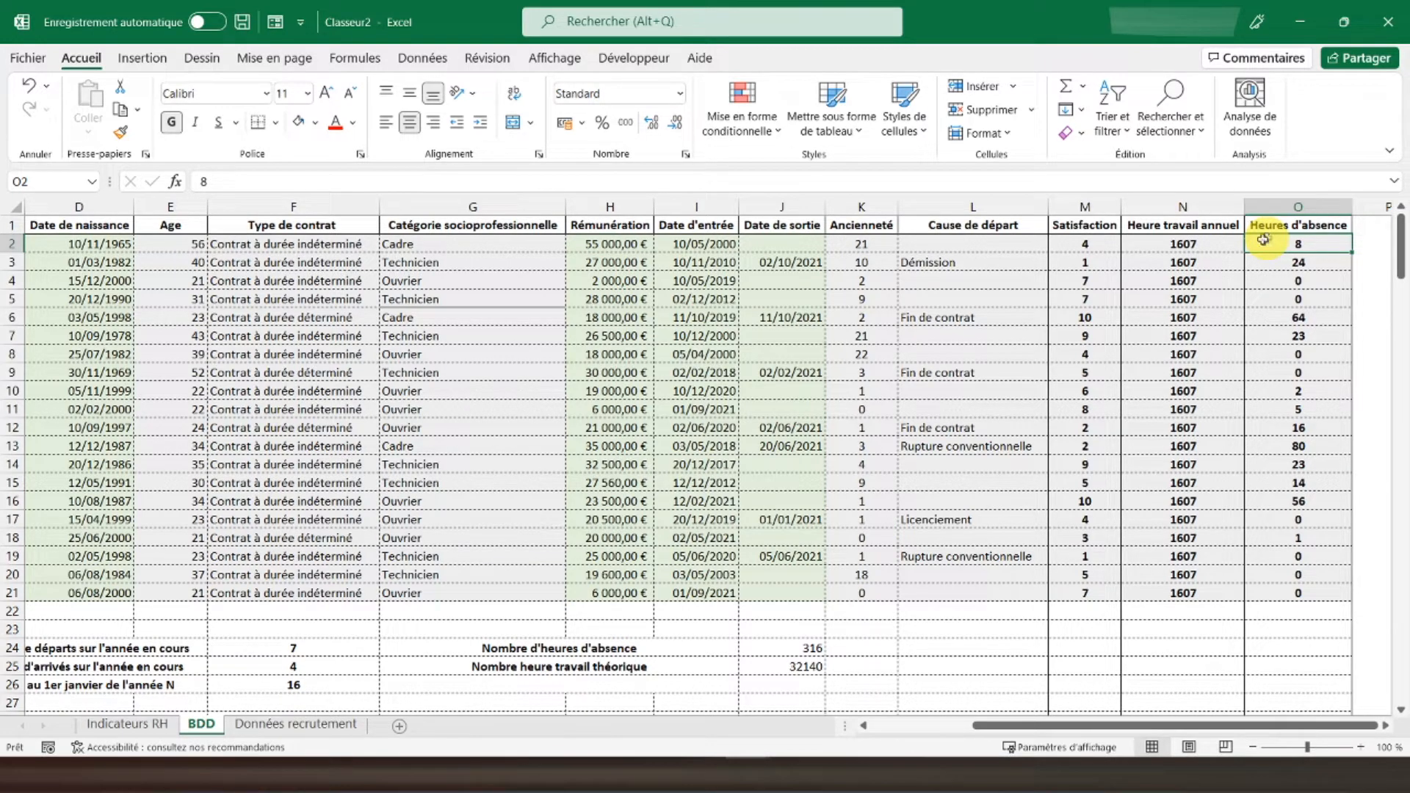
pyautogui.click(293, 726)
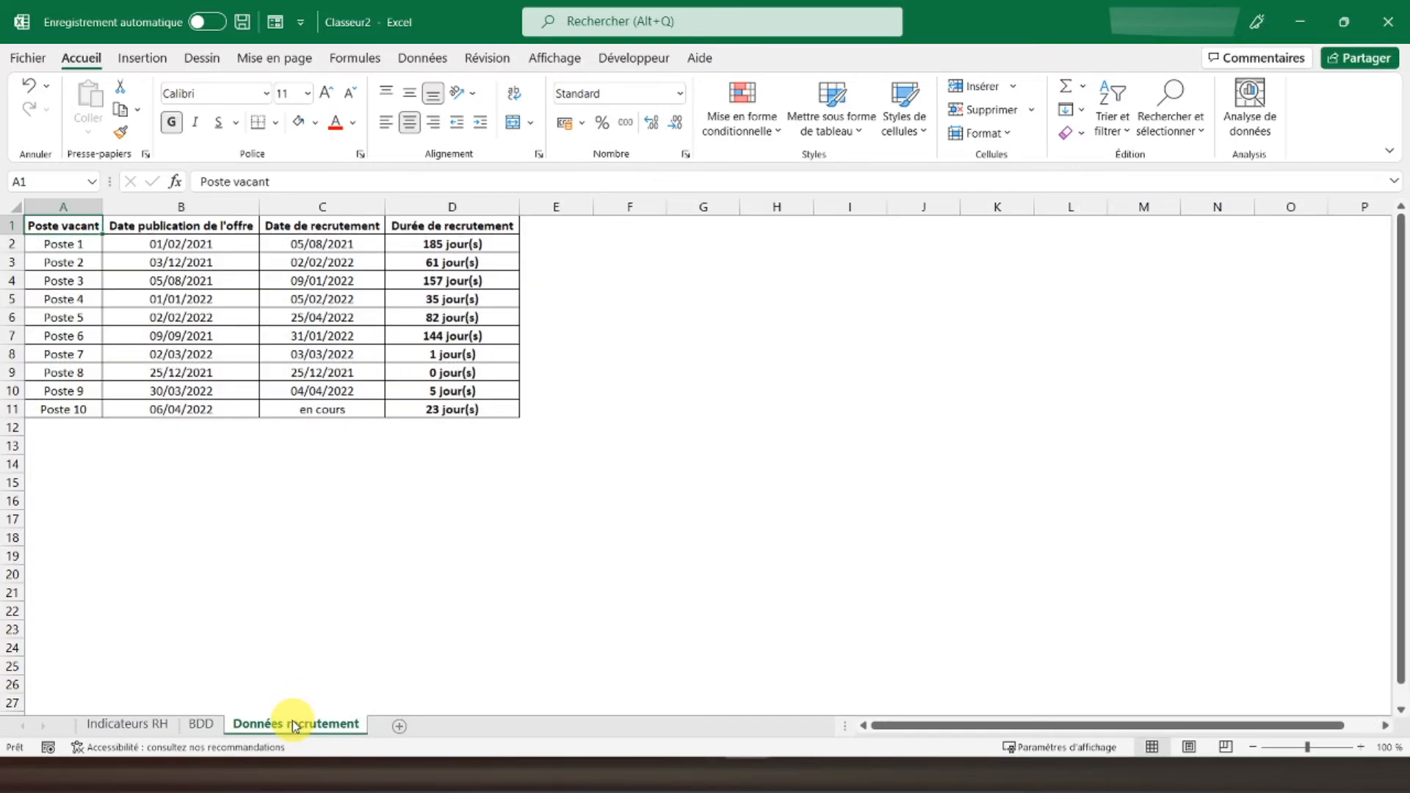
# Step: Calculate the Absenteisme rate in I2 of Indicateurs RH from absence hours and theoretical working hours with the formula =BDD!J24/BDD!J25
pyautogui.click(128, 726)
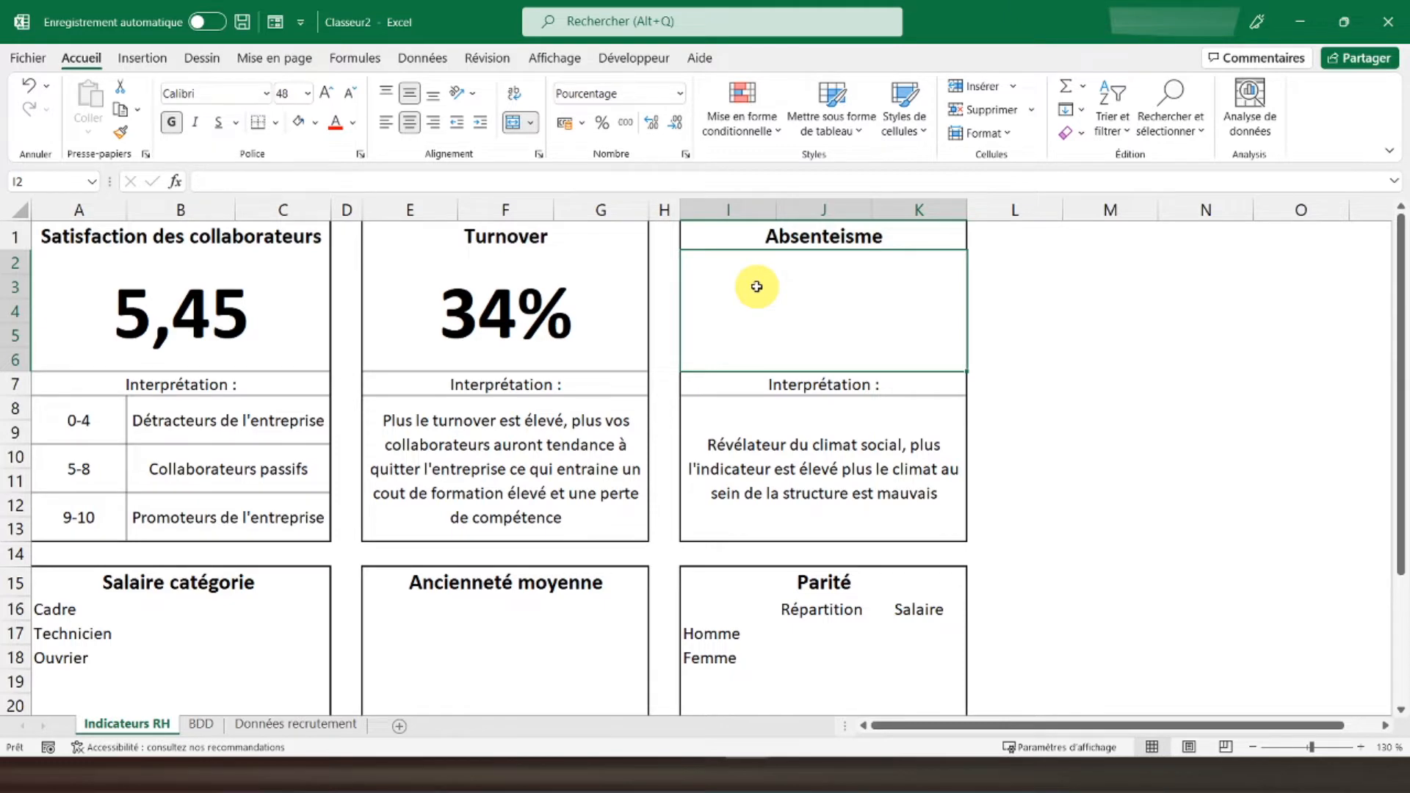
pyautogui.write('=')
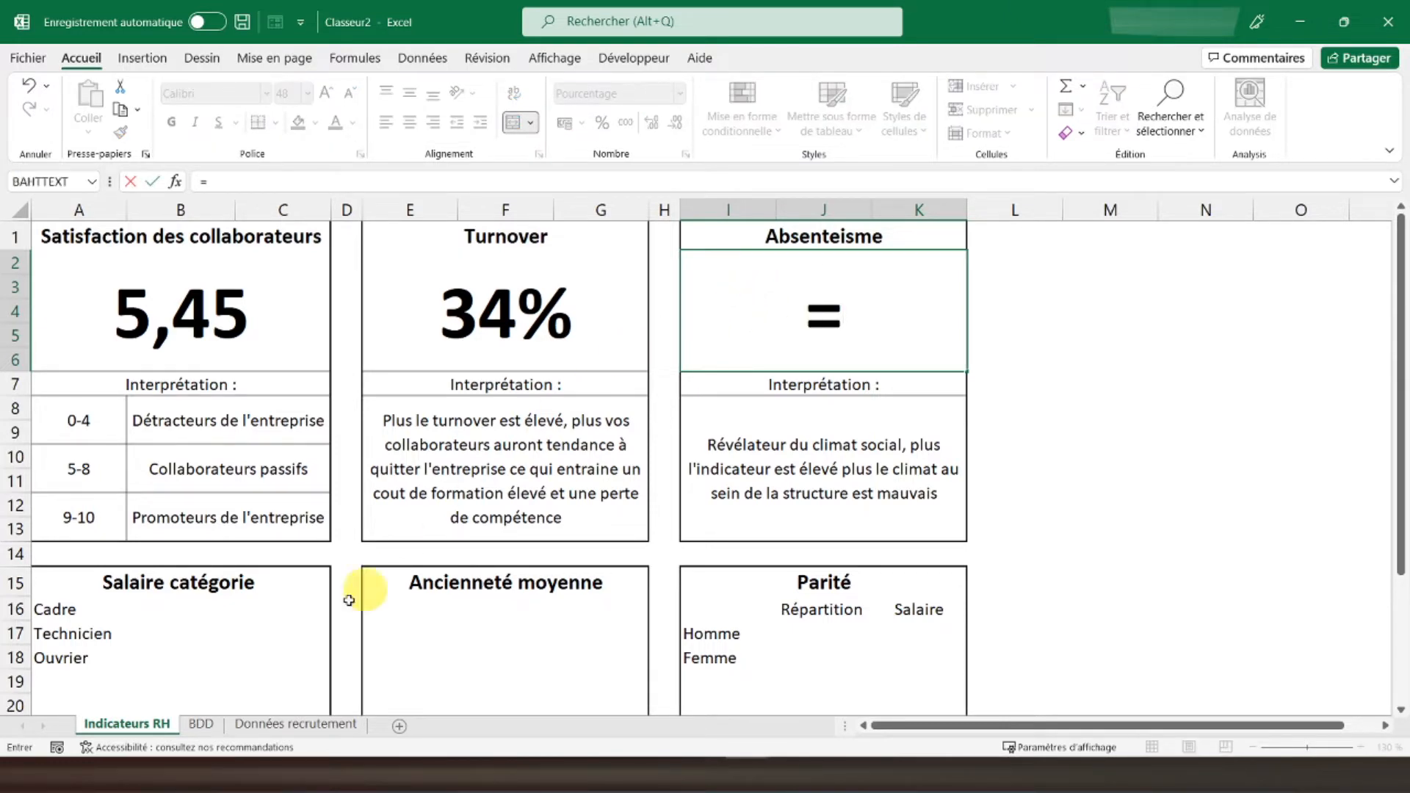
pyautogui.click(200, 723)
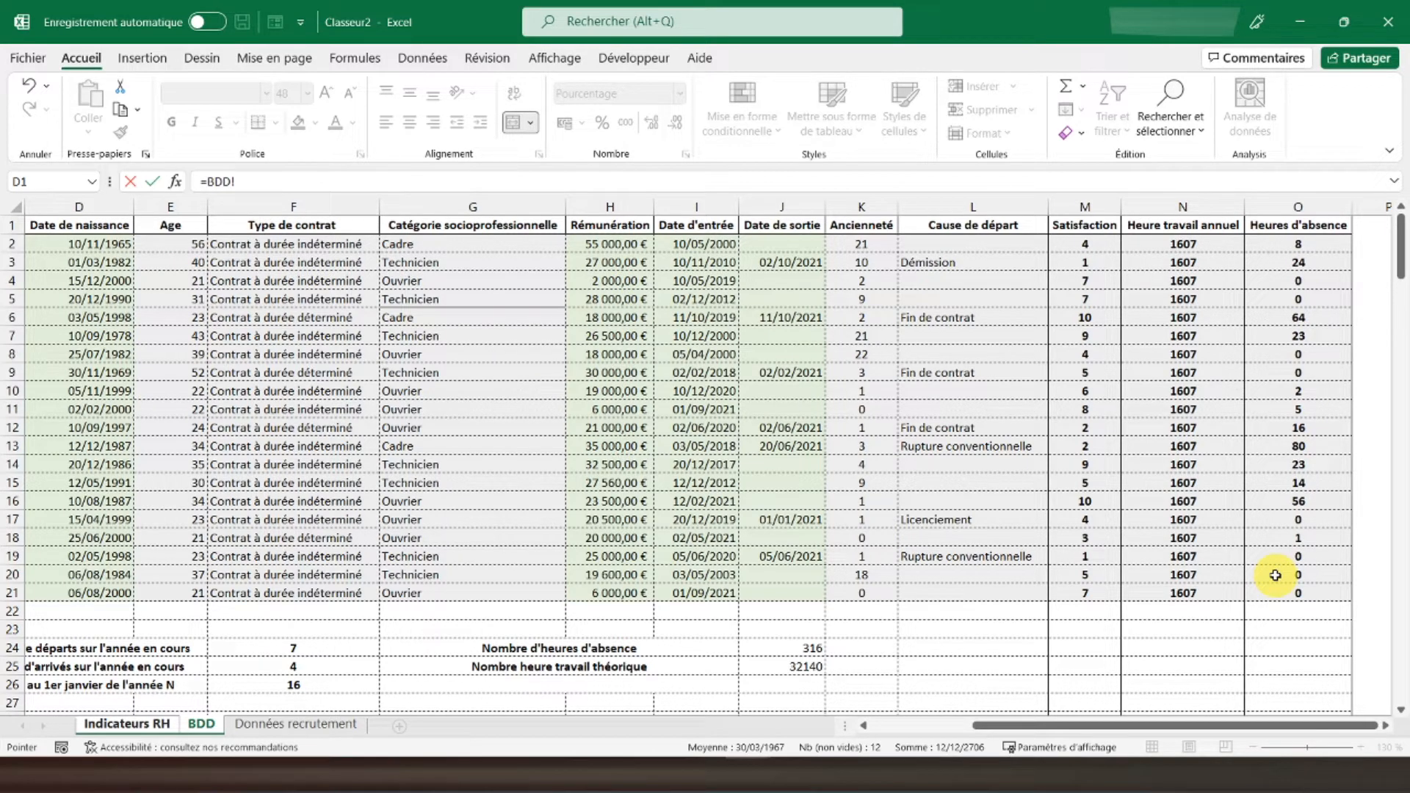
pyautogui.click(785, 647)
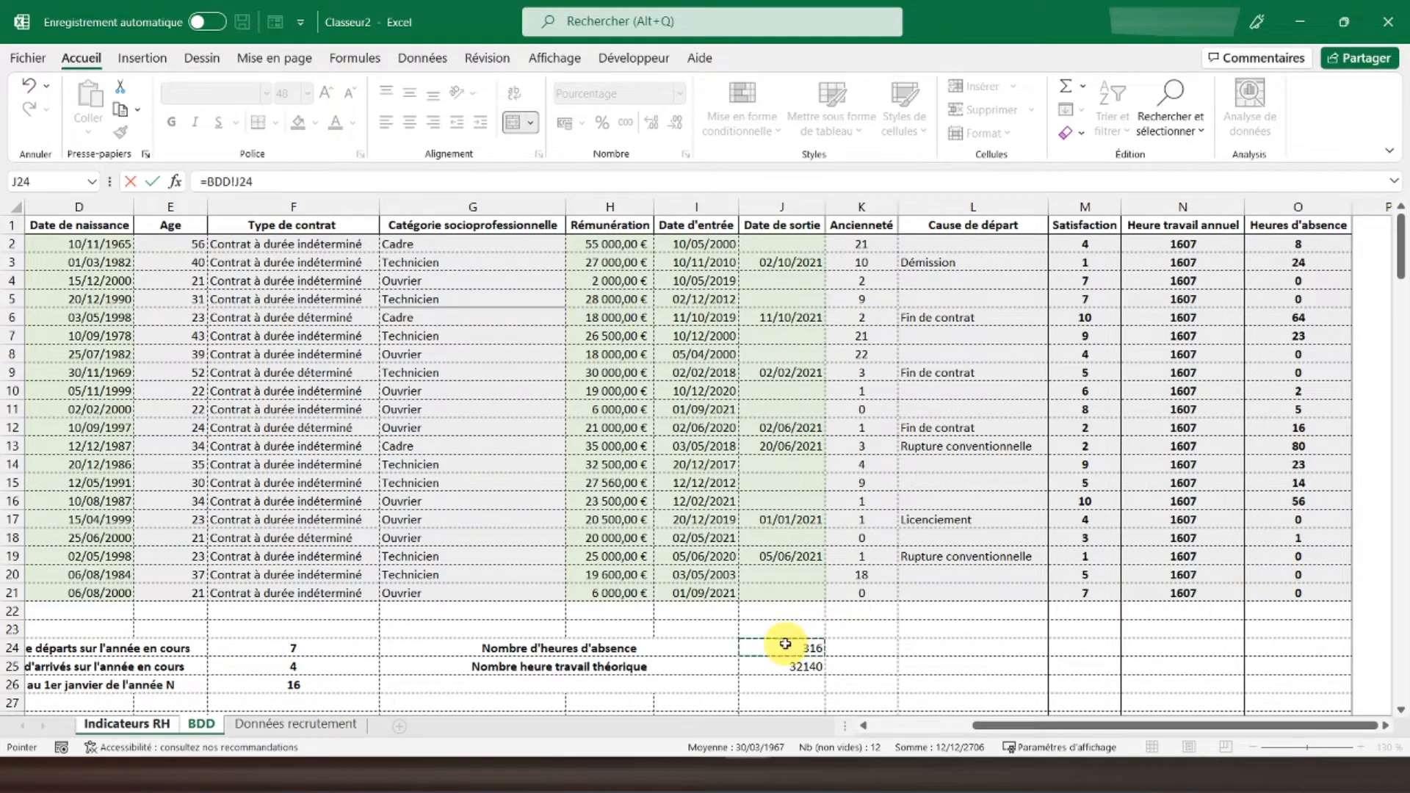
pyautogui.write('/')
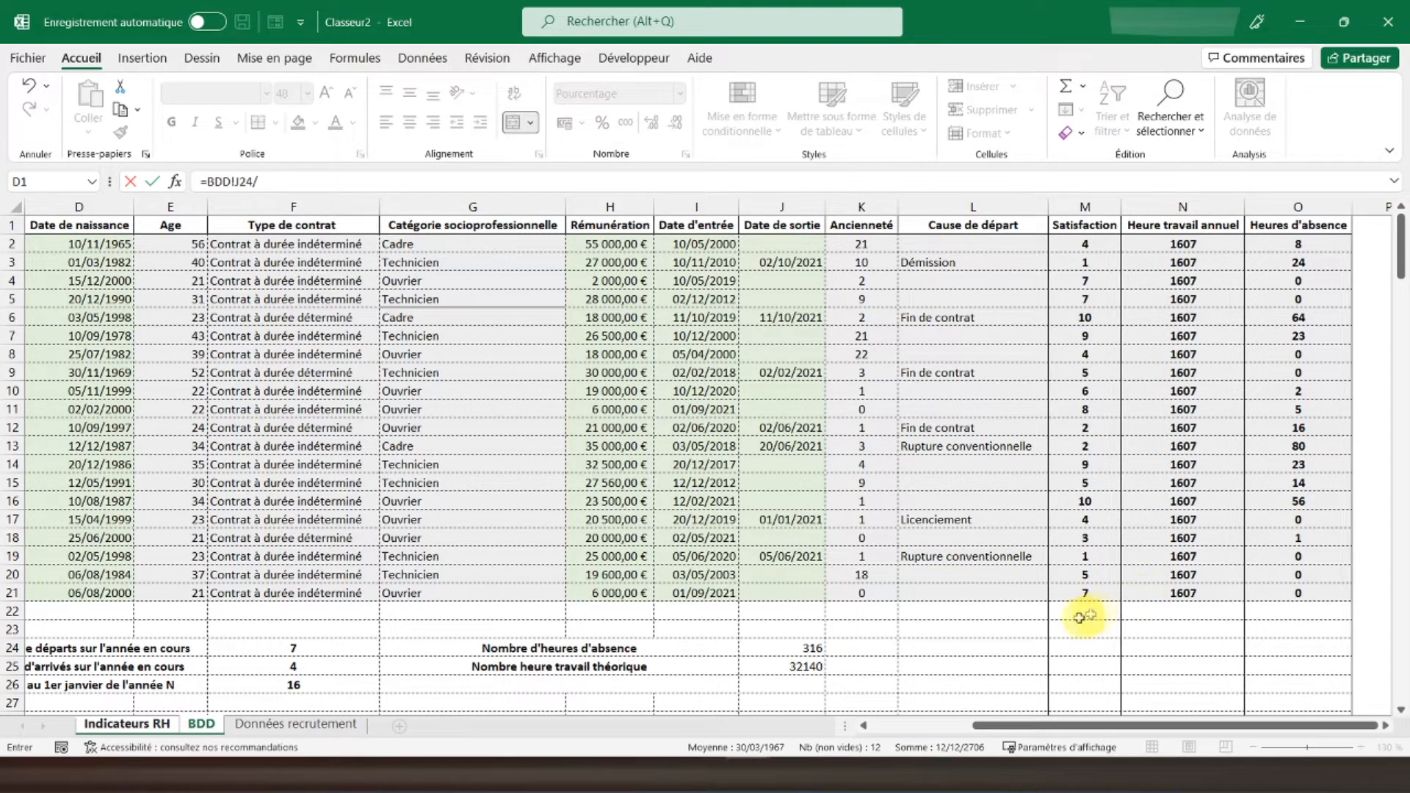
pyautogui.click(770, 663)
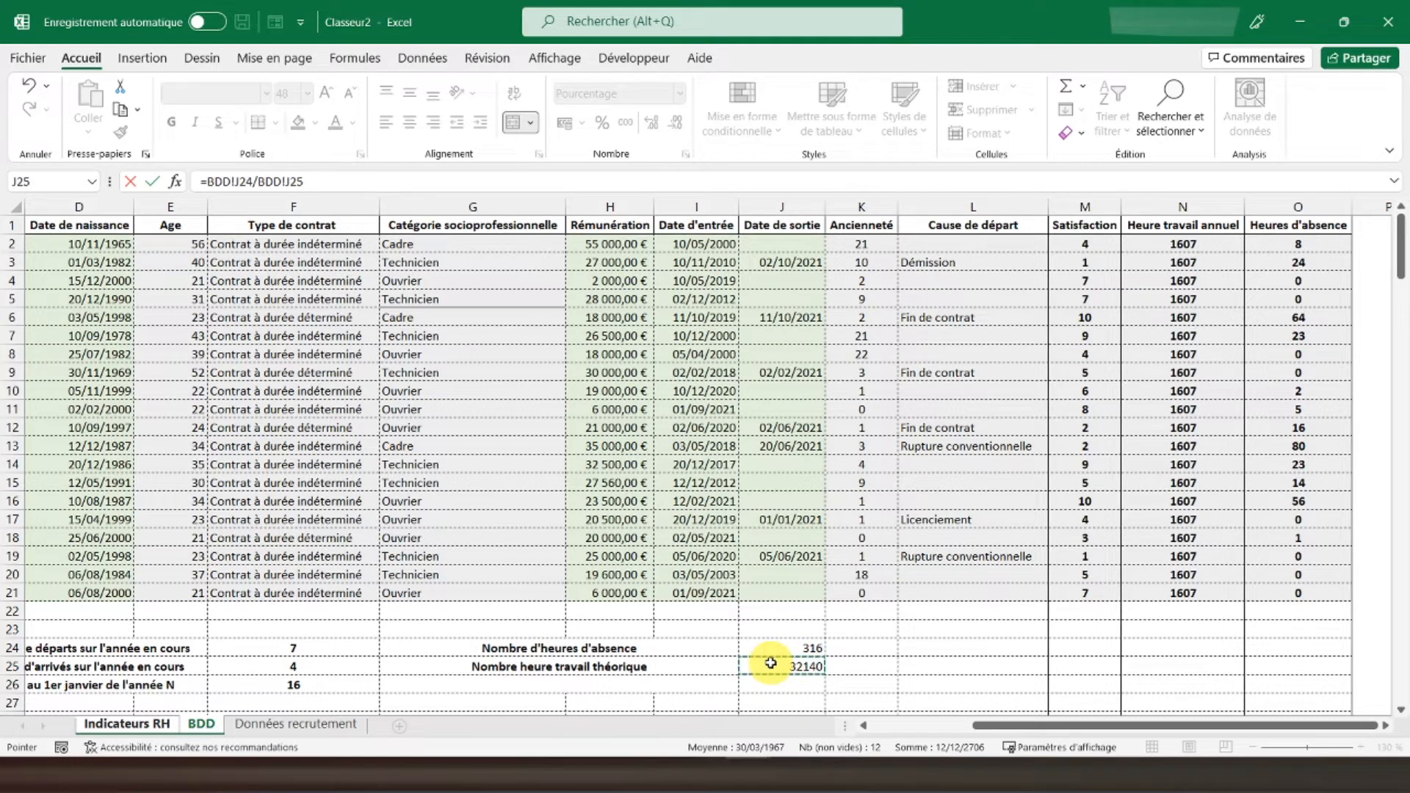
pyautogui.press('Return')
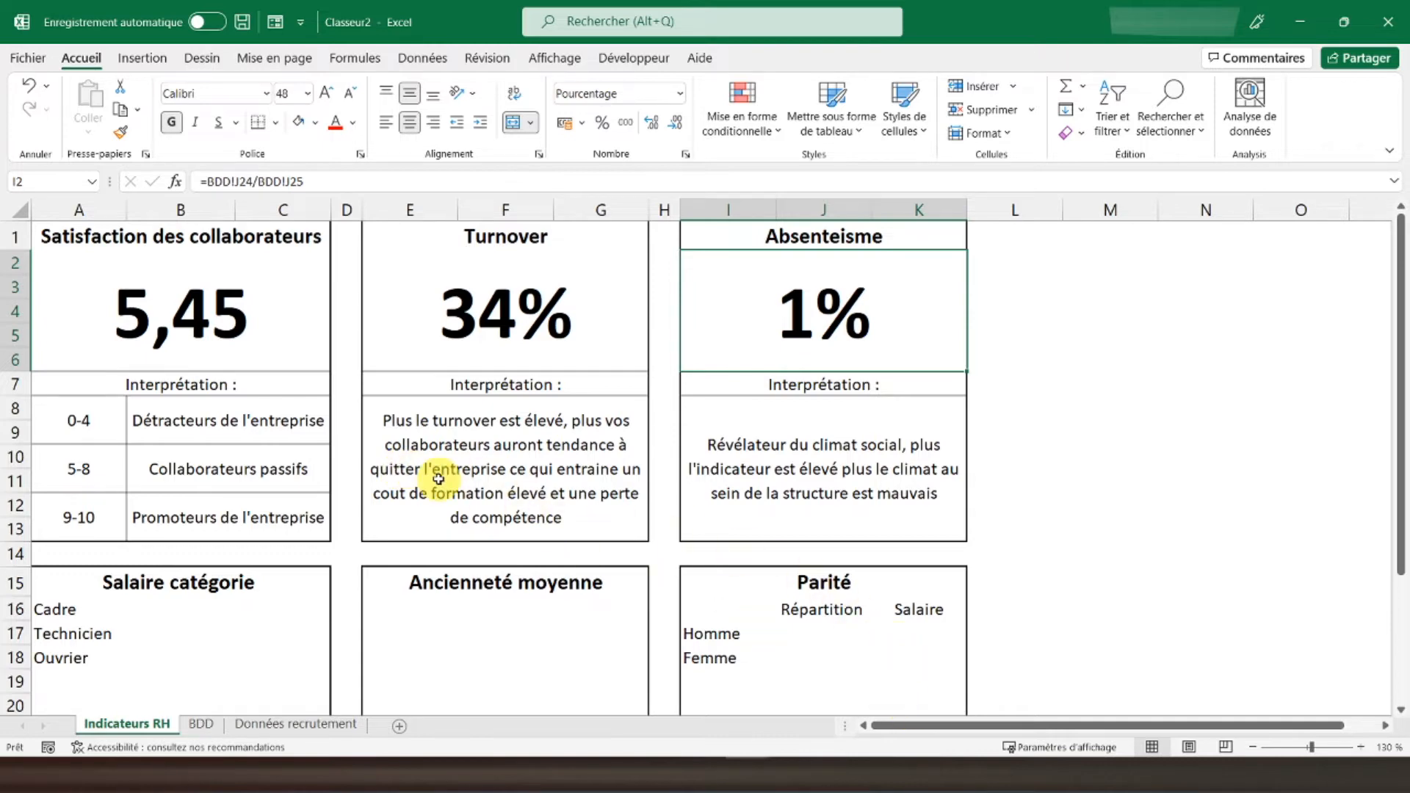
# Step: Start a SOMME.SI formula in B16 of Indicateurs RH, using the BDD socio-professional category column G2:G21 as the criteria range
pyautogui.scroll(-4, 439, 479)
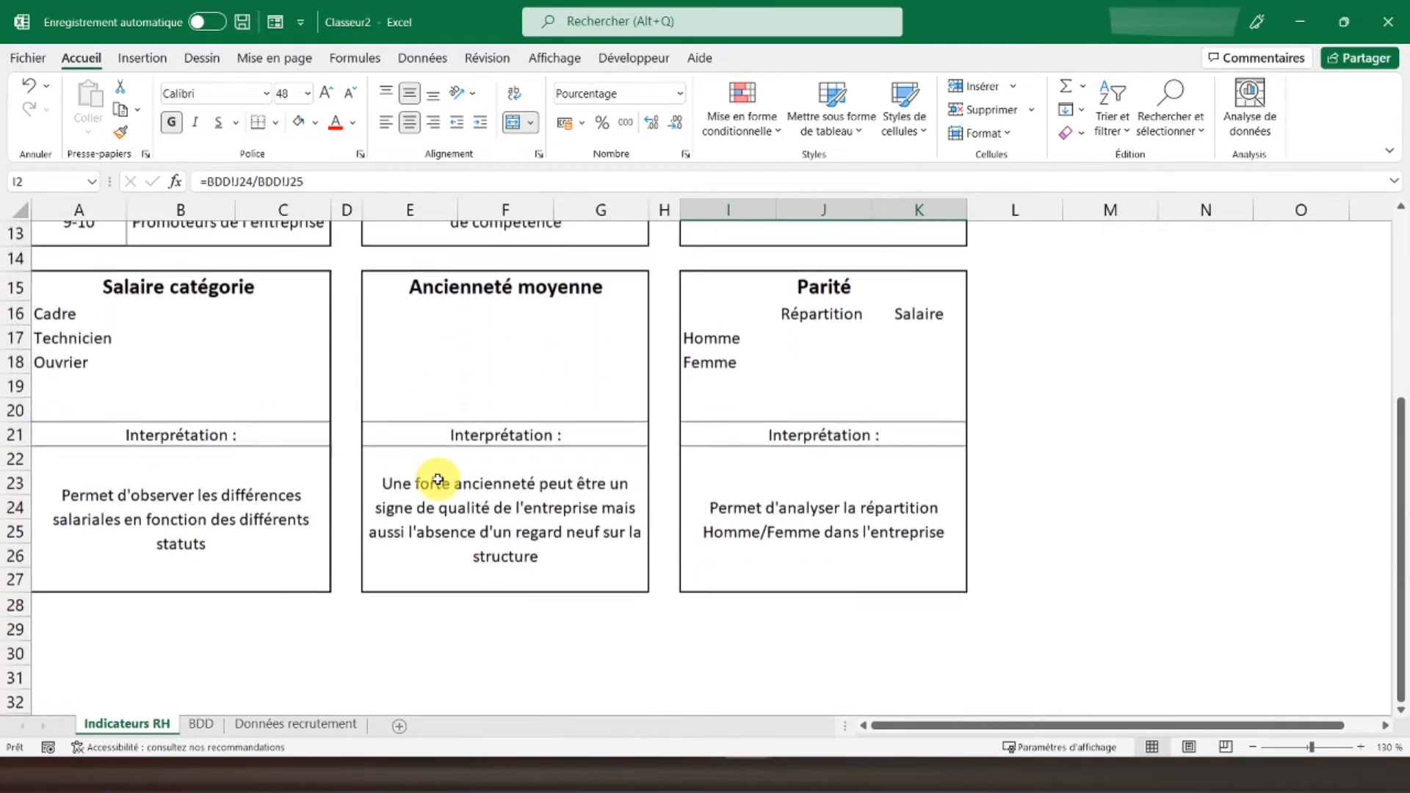
pyautogui.click(165, 321)
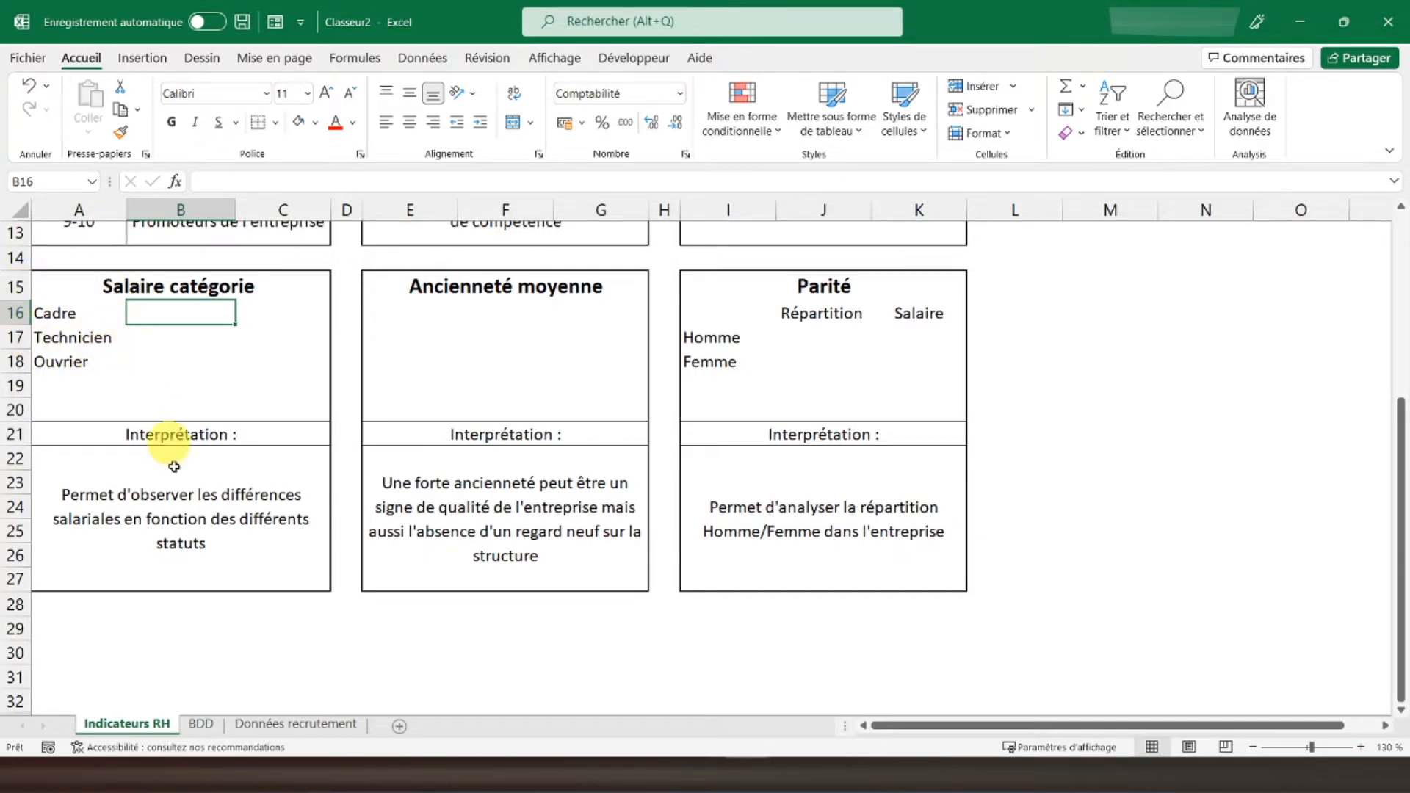
pyautogui.click(201, 723)
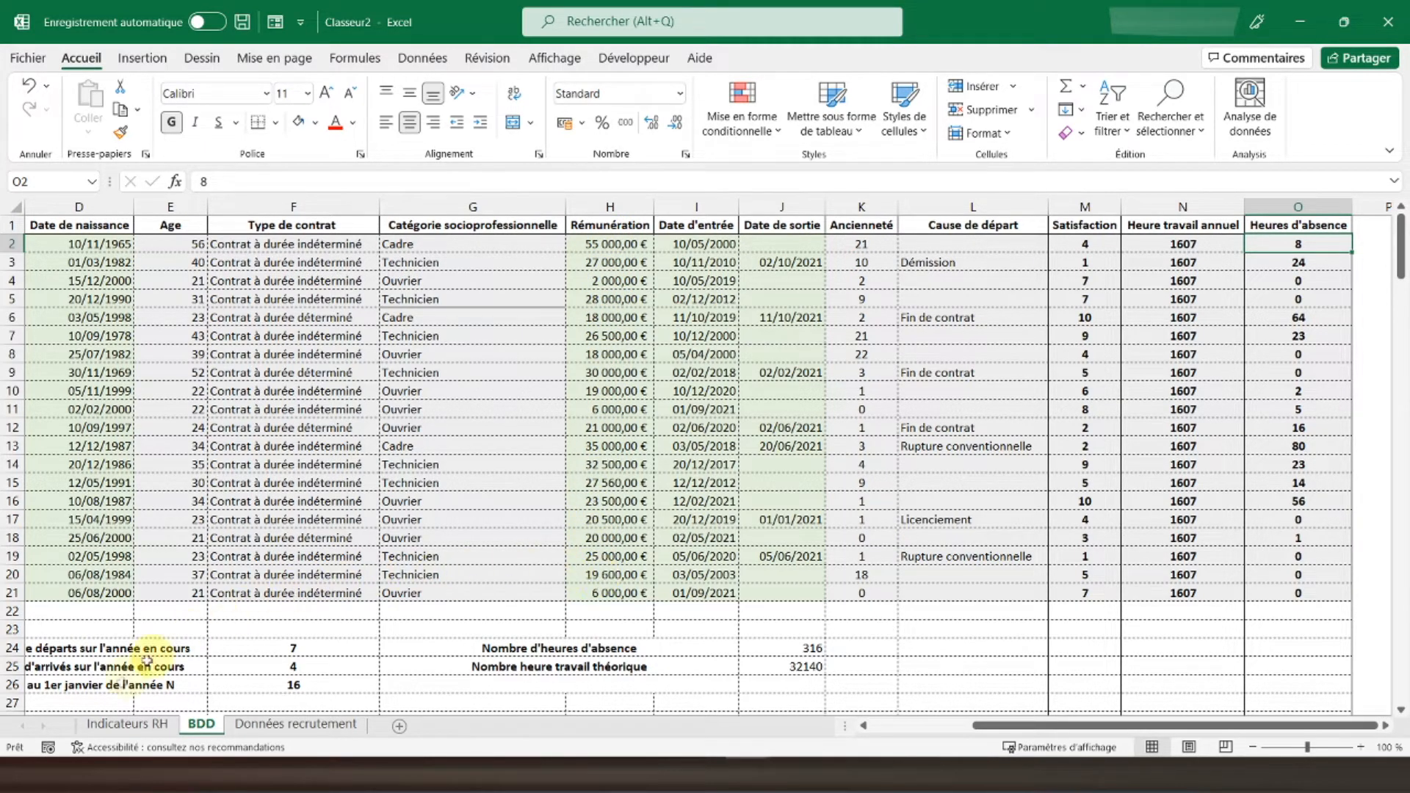
pyautogui.click(107, 725)
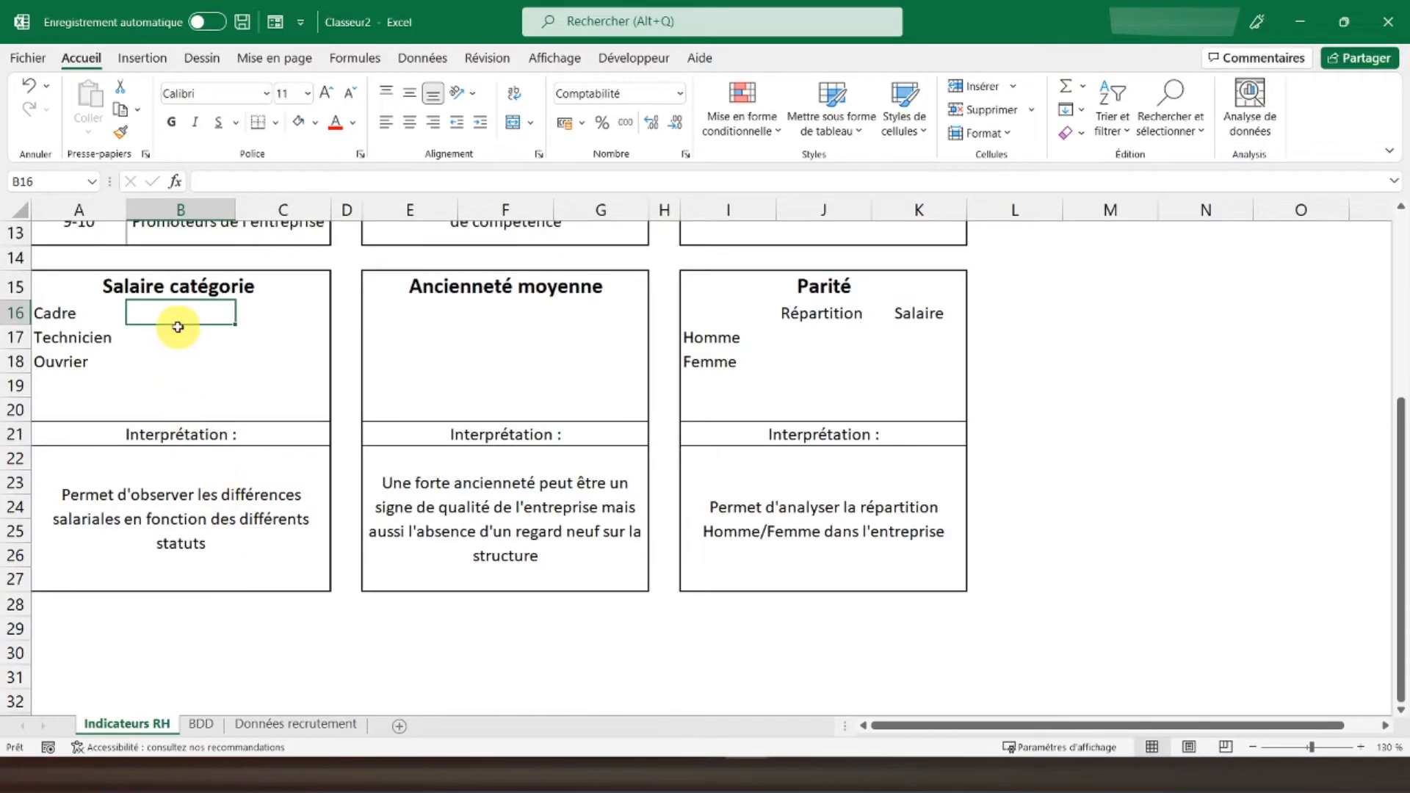
pyautogui.write('=somme')
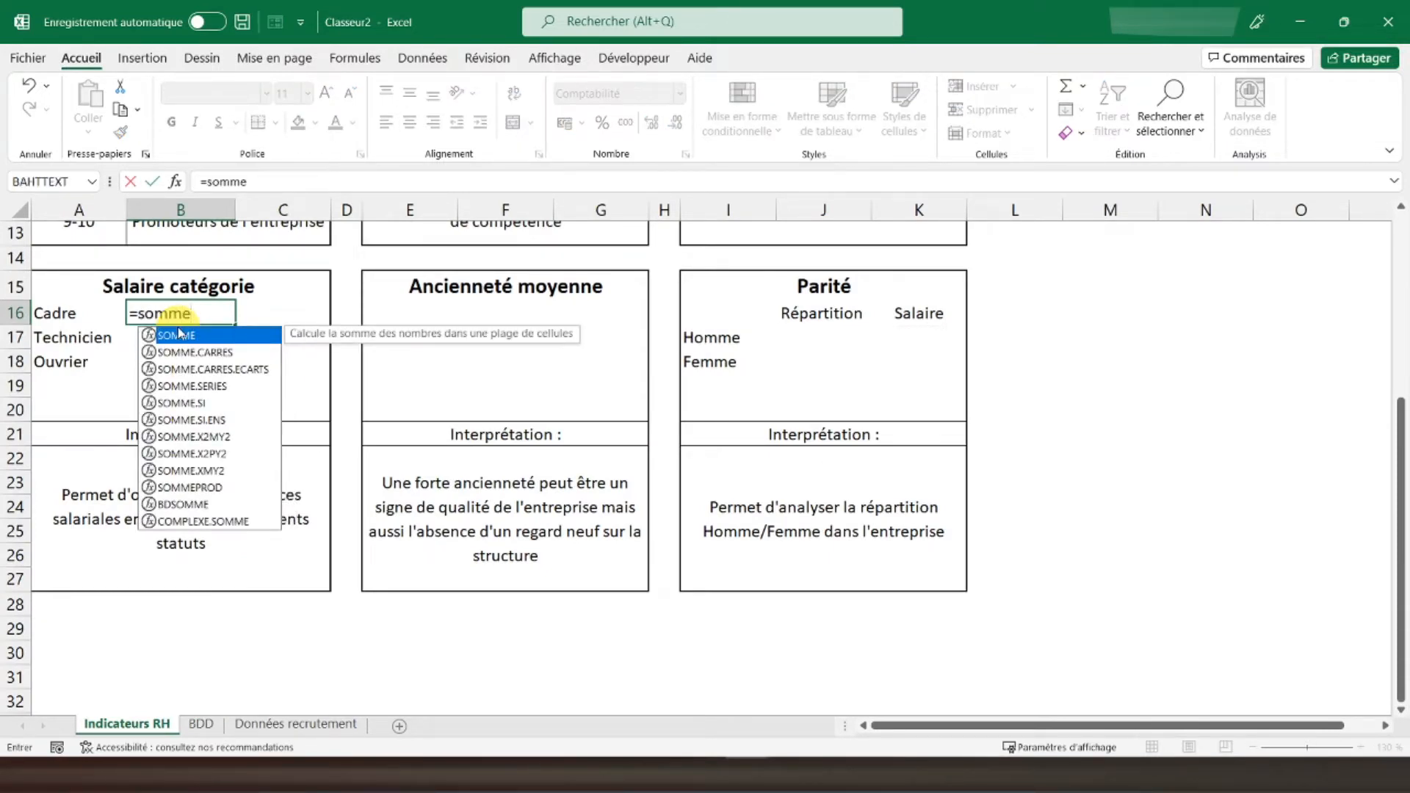
pyautogui.write('.si(')
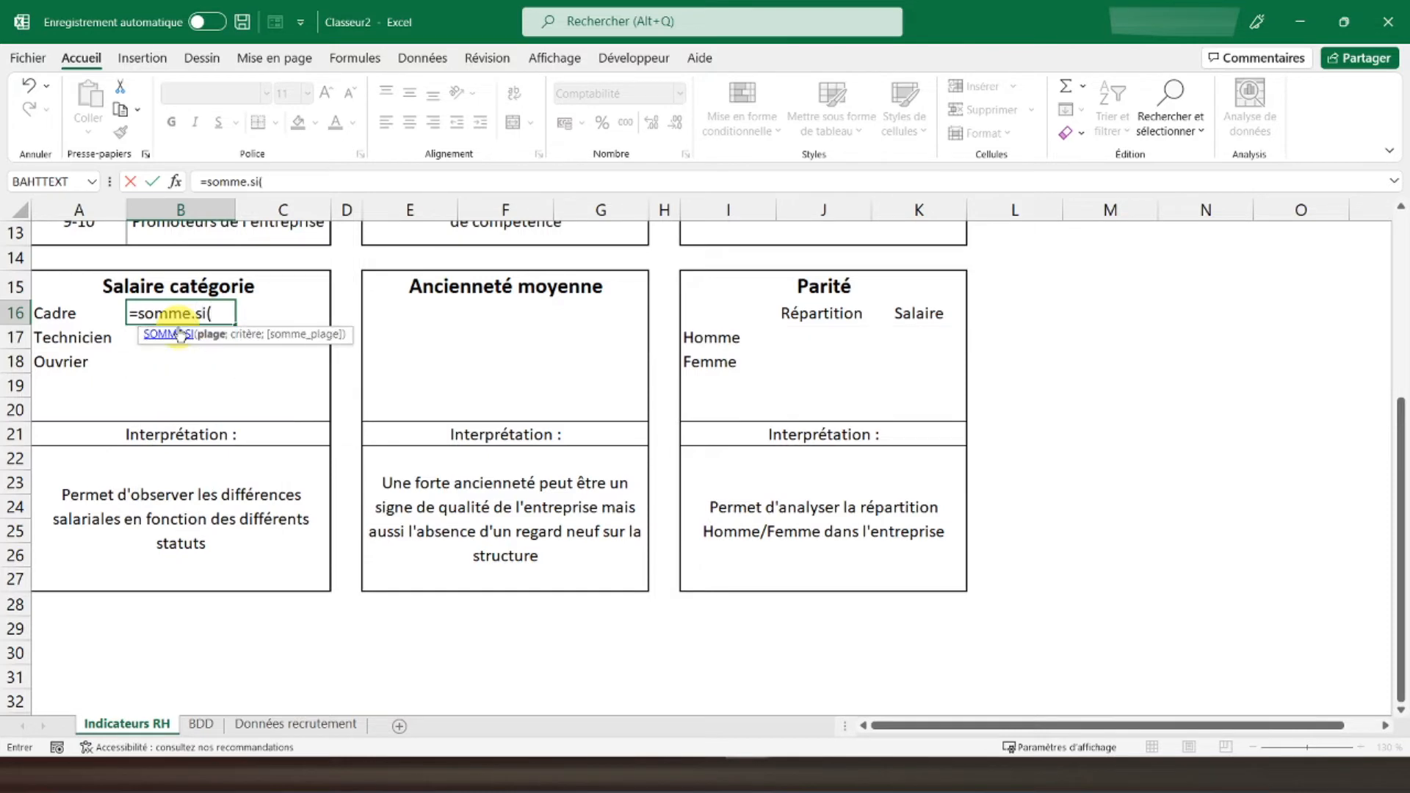
pyautogui.click(201, 724)
pyautogui.moveTo(424, 240); pyautogui.dragTo(431, 597)
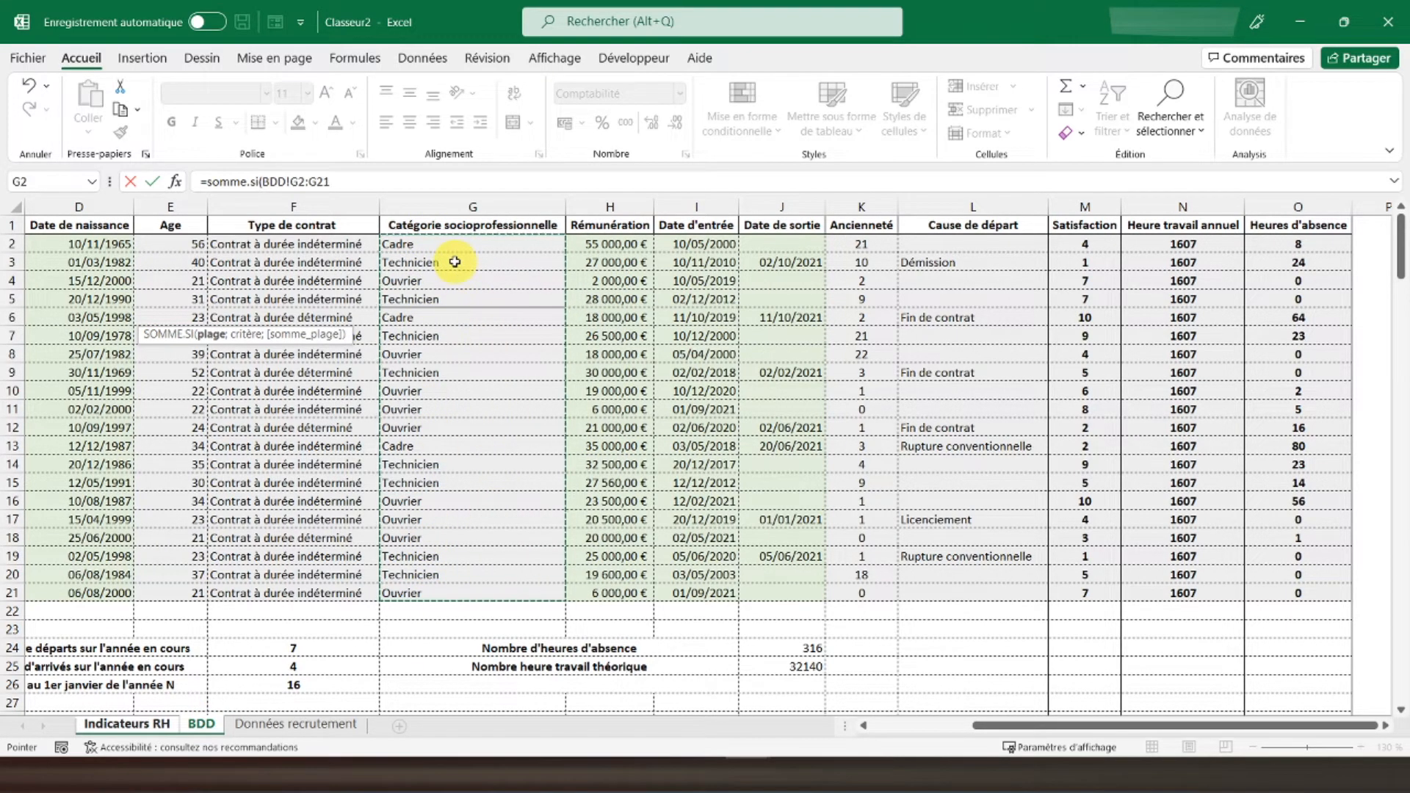
pyautogui.write(';')
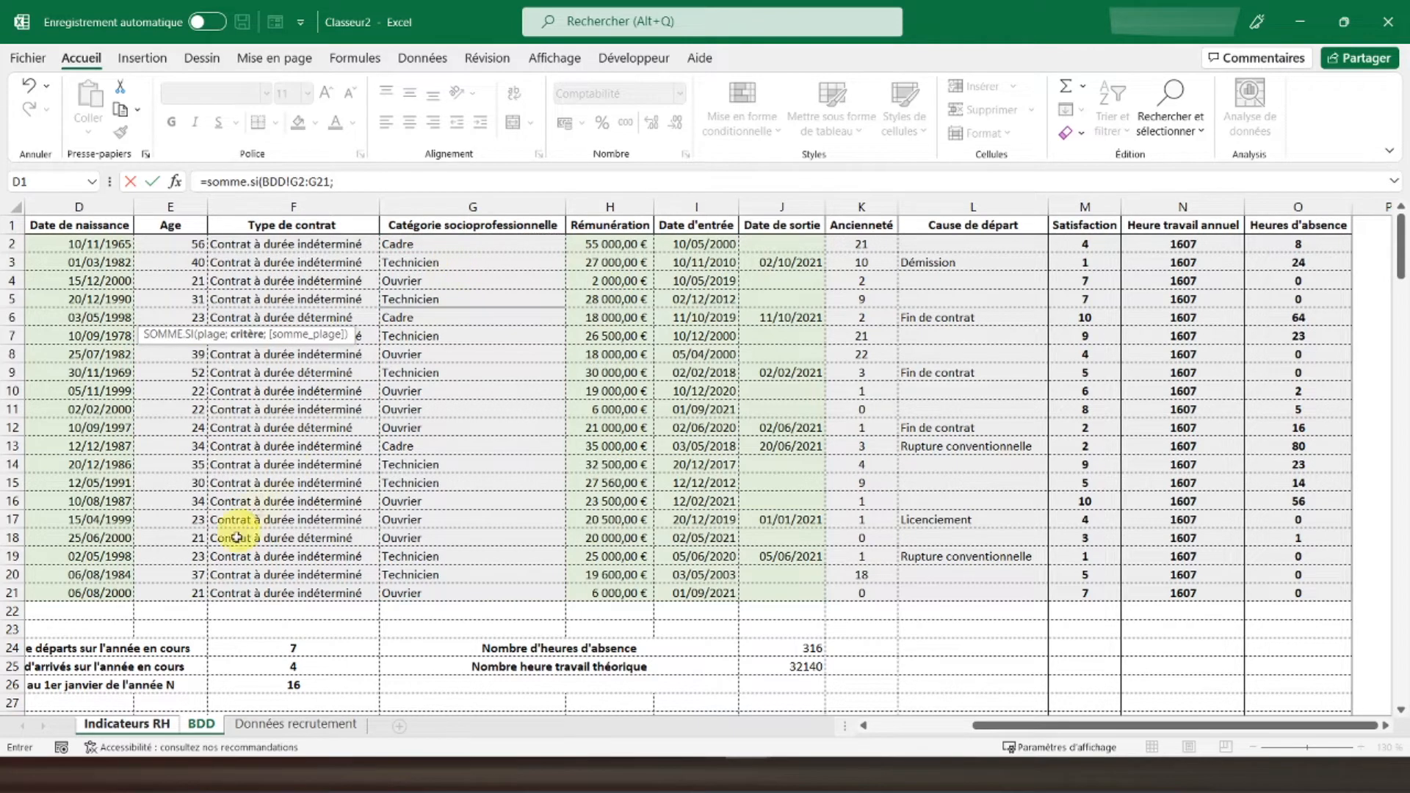
# Step: Complete the Cadre salary formula with 'Indicateurs RH'!A16 as the criterion and the Rémunération column BDD!H2:H21 as the sum range
pyautogui.click(202, 723)
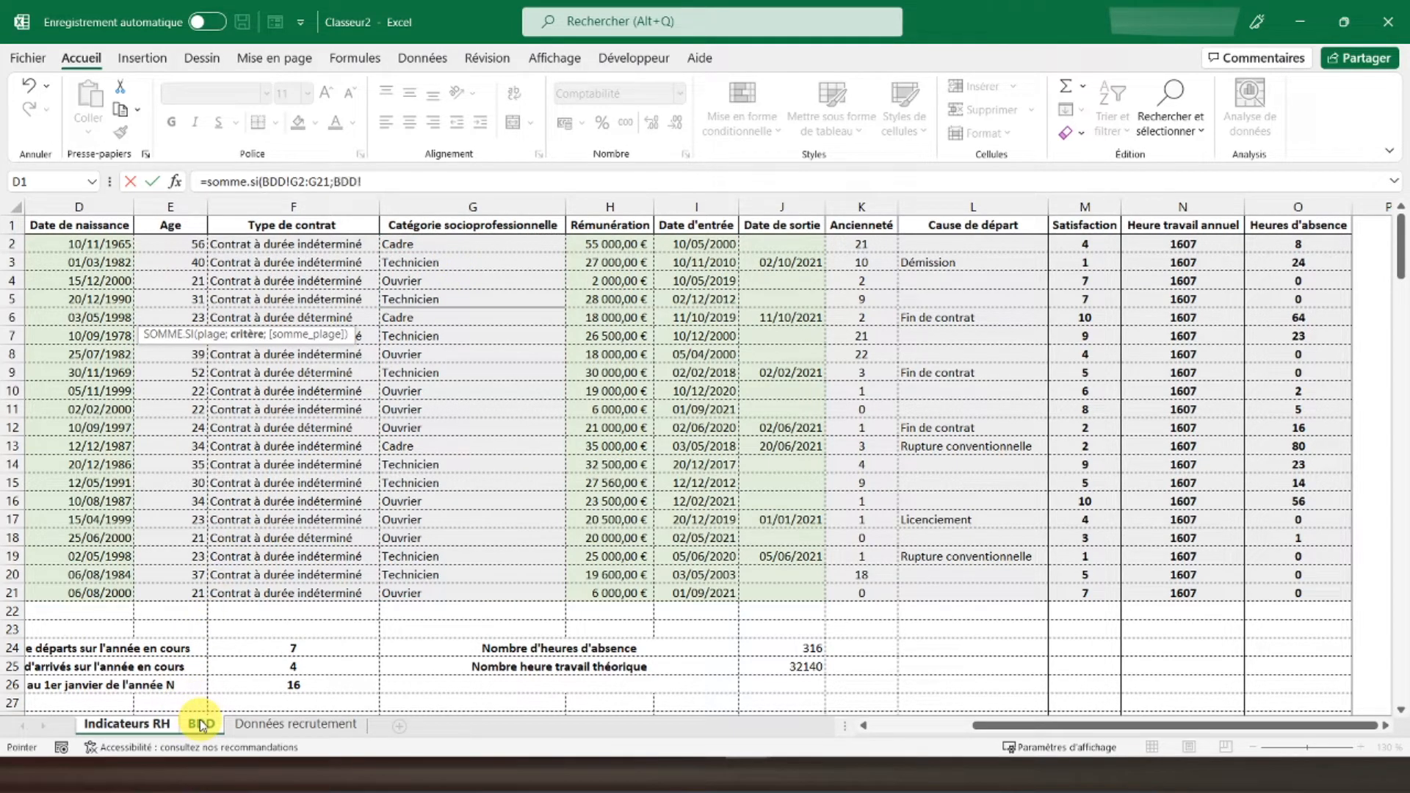
pyautogui.click(135, 724)
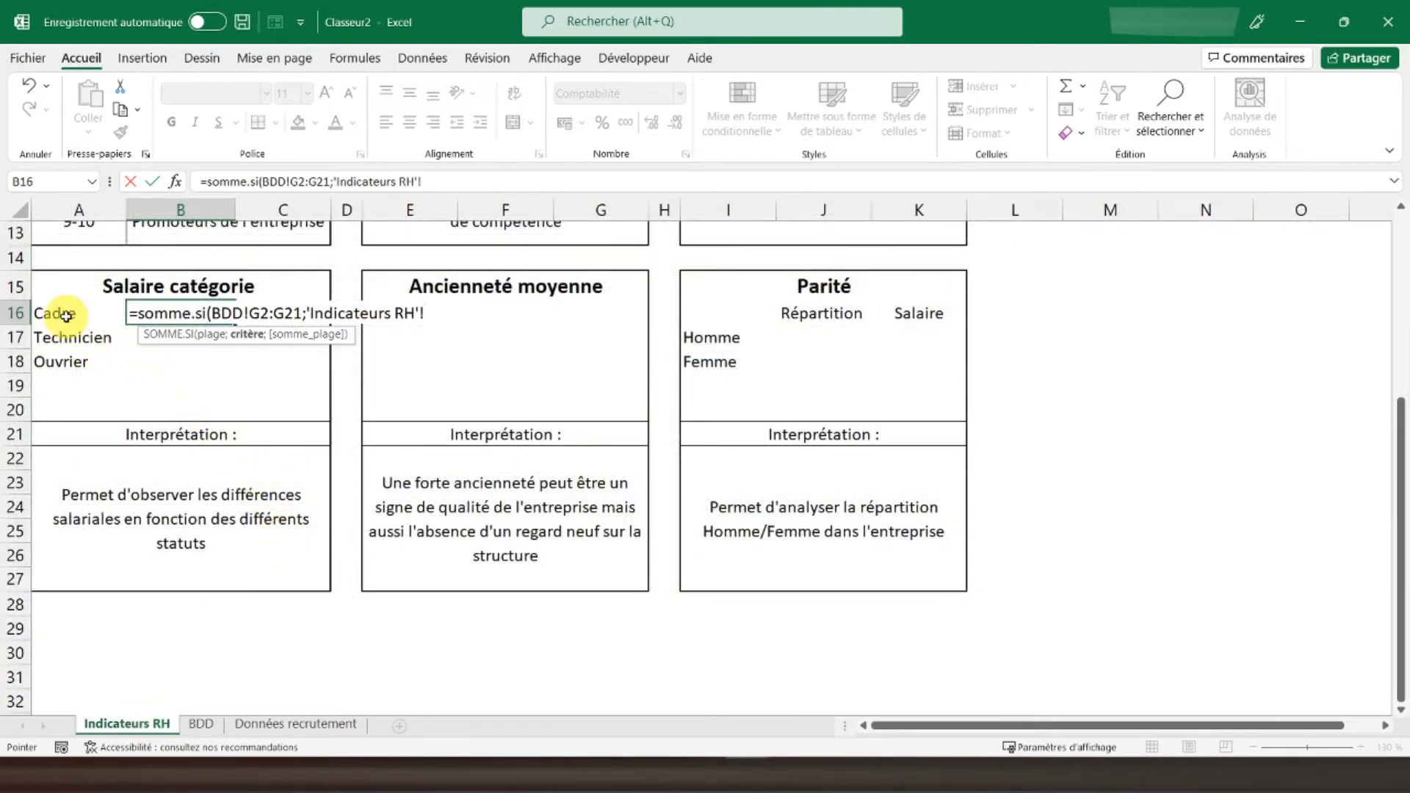
pyautogui.click(66, 316)
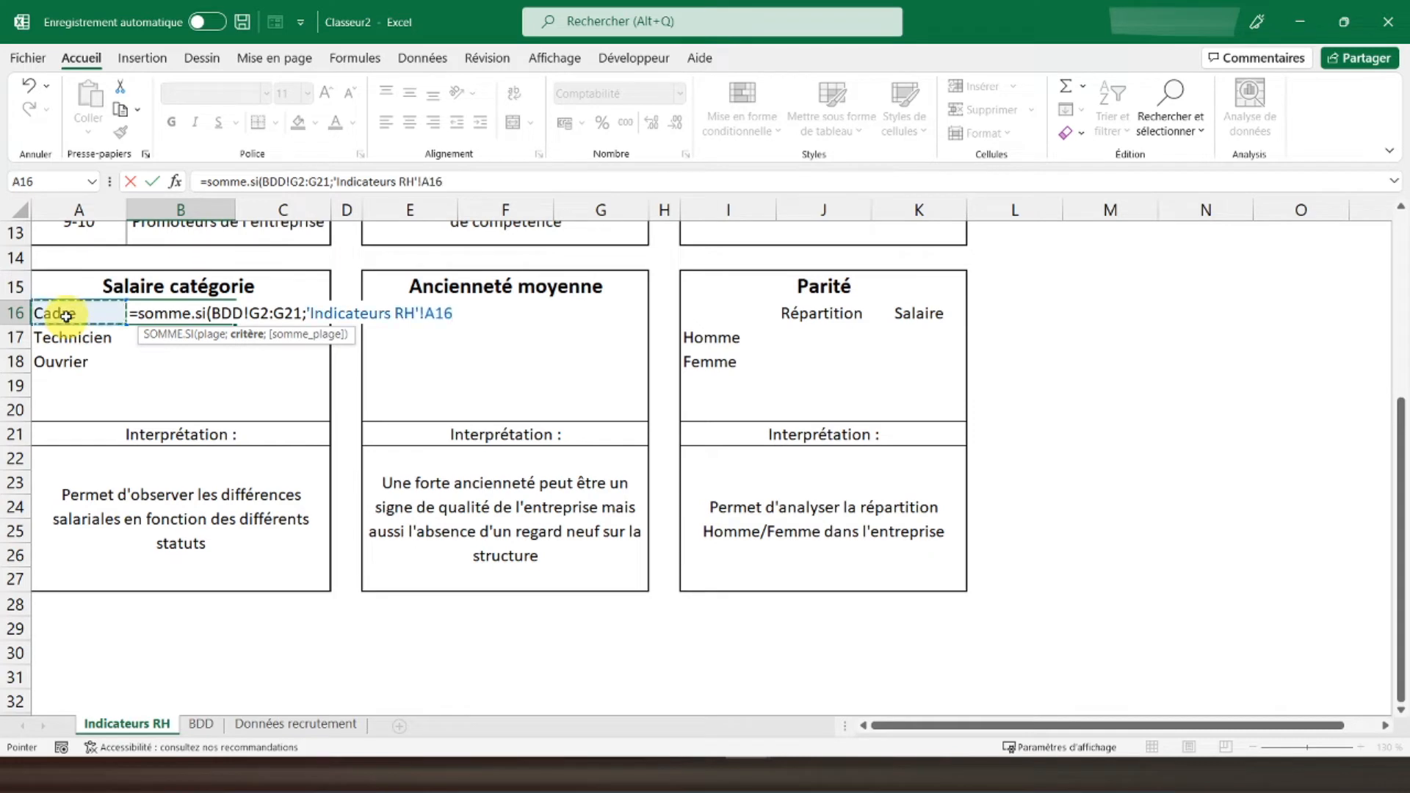
pyautogui.write(';')
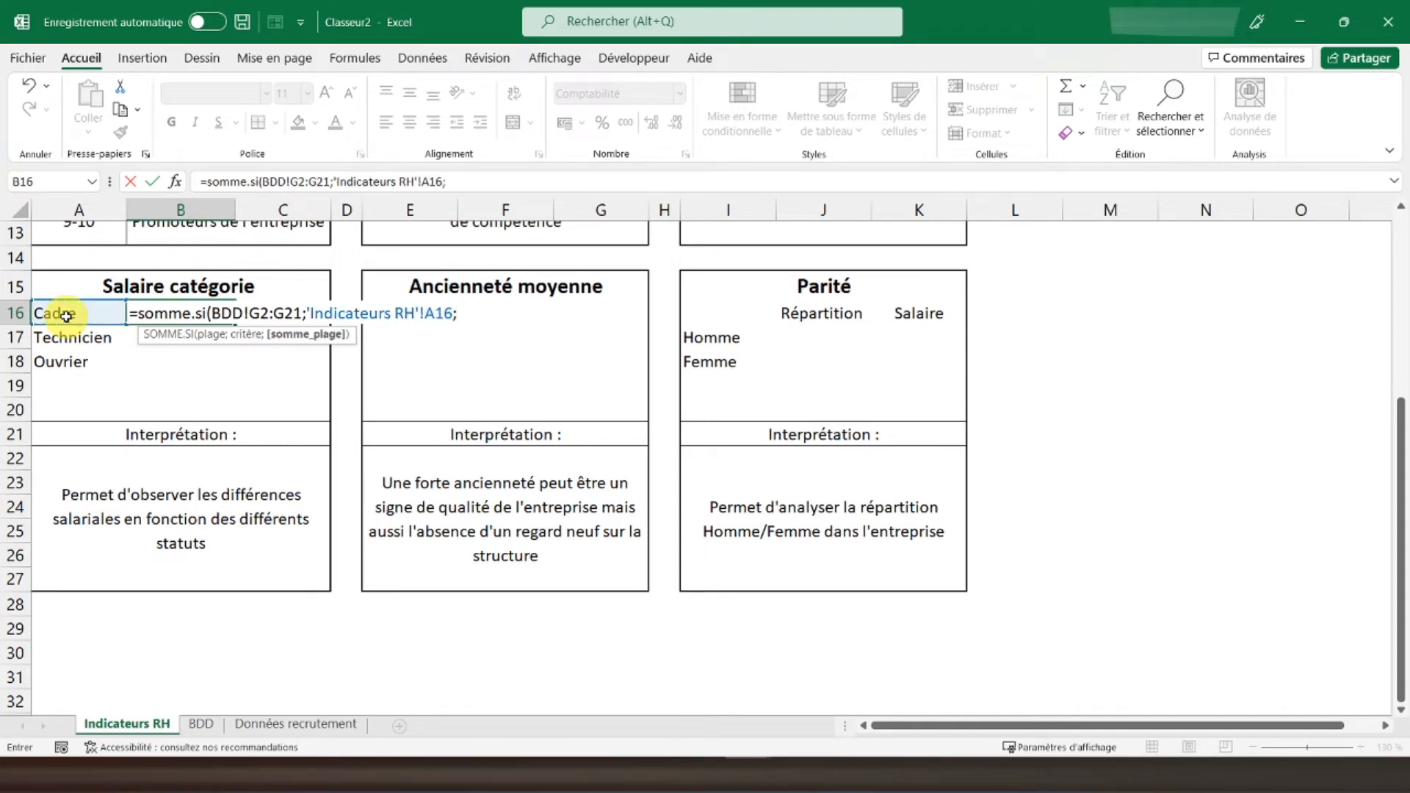
pyautogui.click(205, 724)
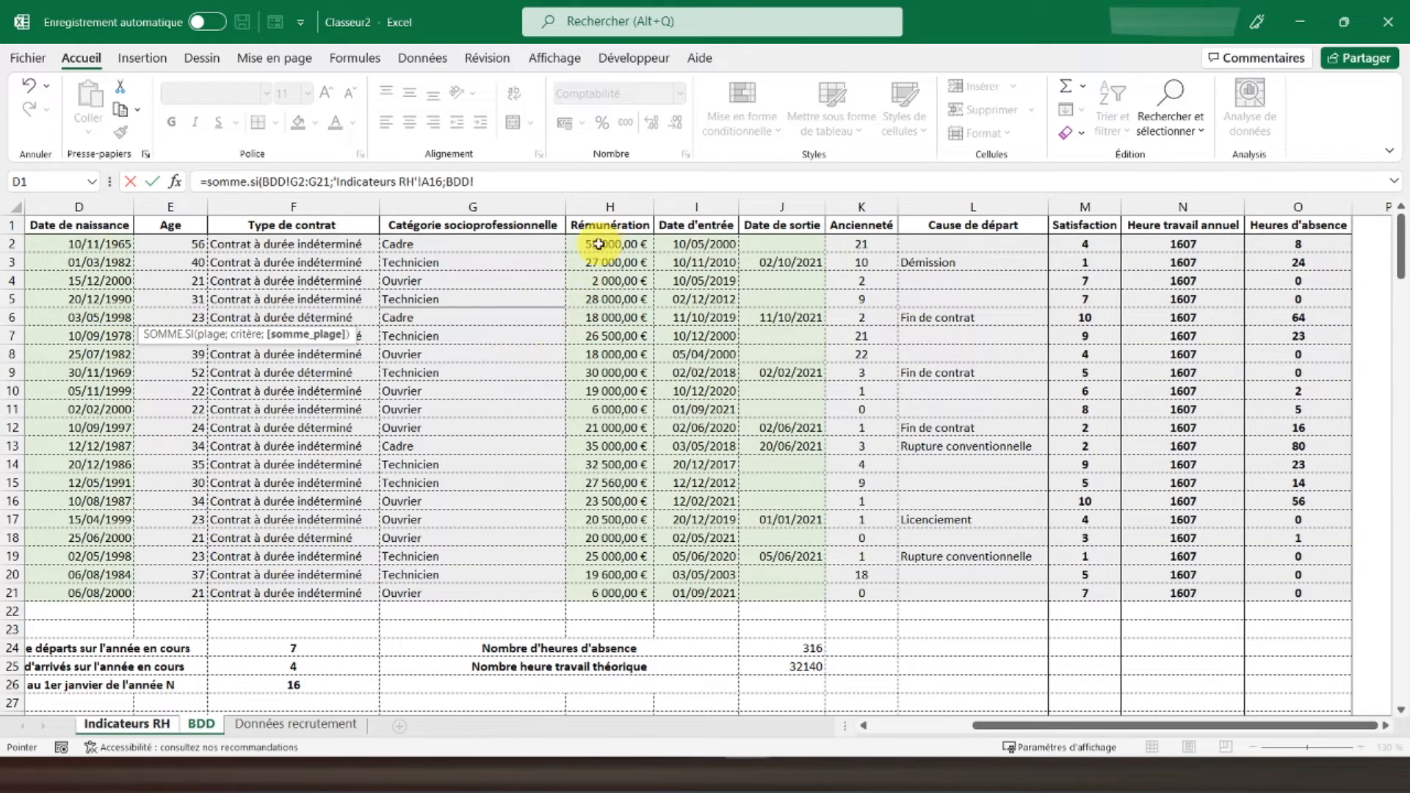
pyautogui.moveTo(600, 244); pyautogui.dragTo(598, 592)
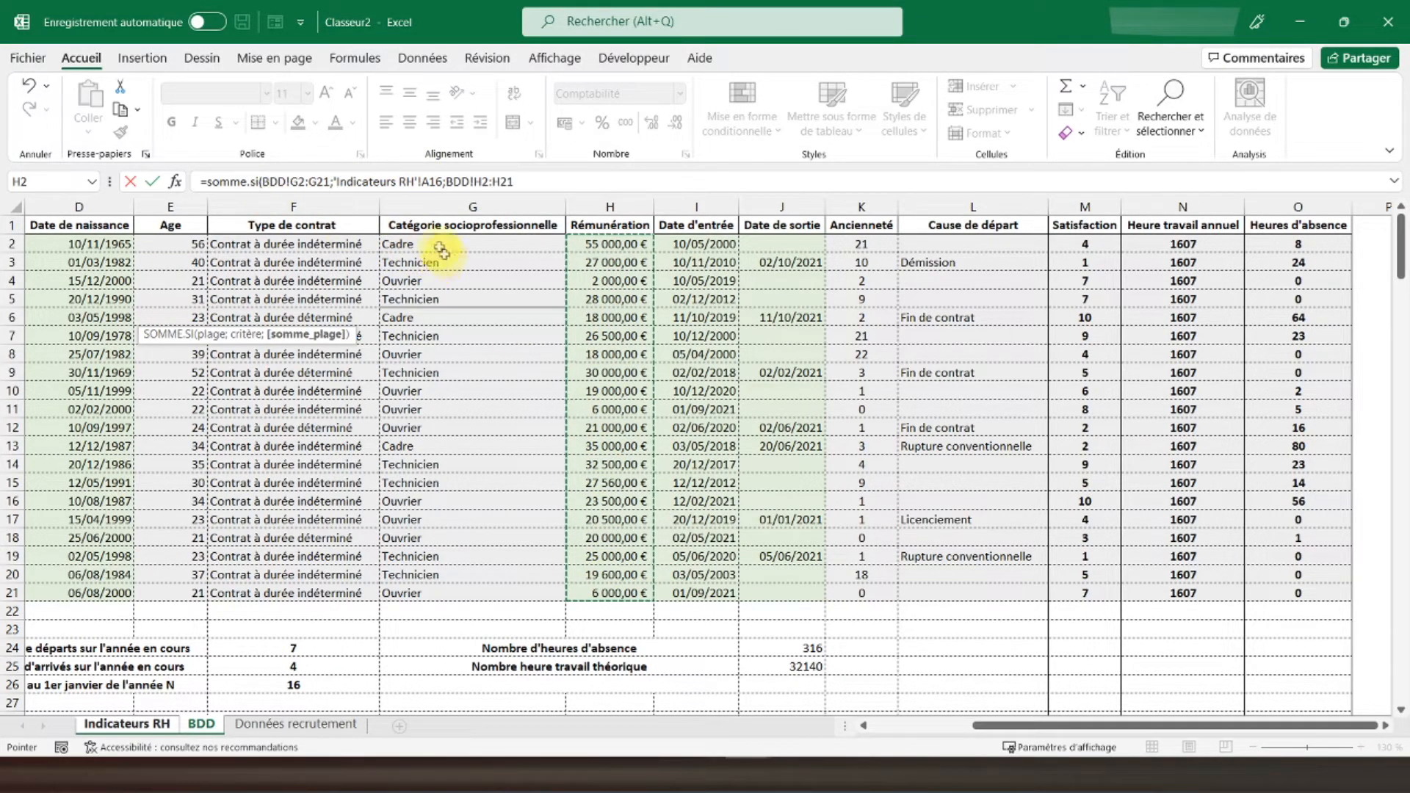
pyautogui.click(543, 189)
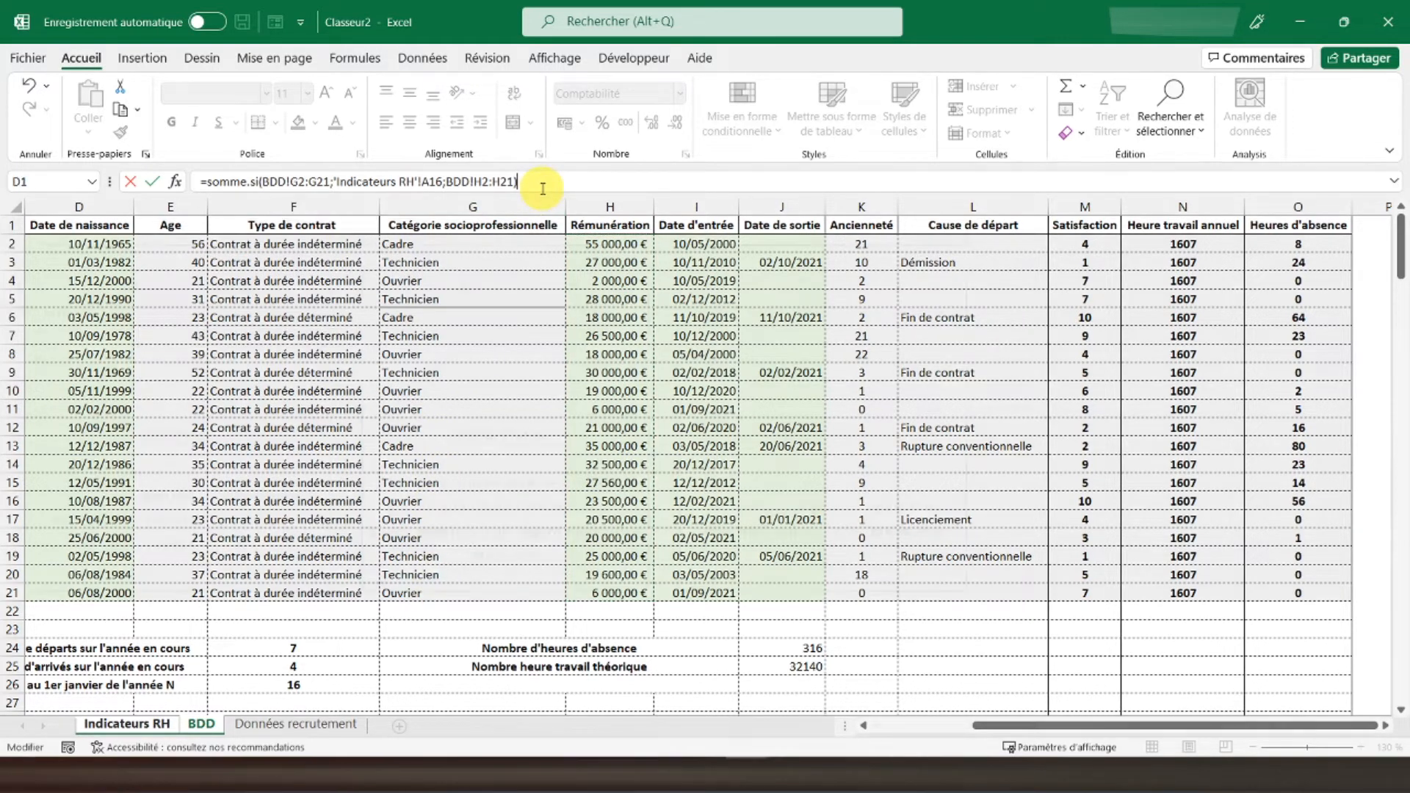
pyautogui.press('Return')
# Step: Replace SOMME.SI with MOYENNE.SI in the B16 formula to calculate the average Cadre salary
pyautogui.click(169, 314)
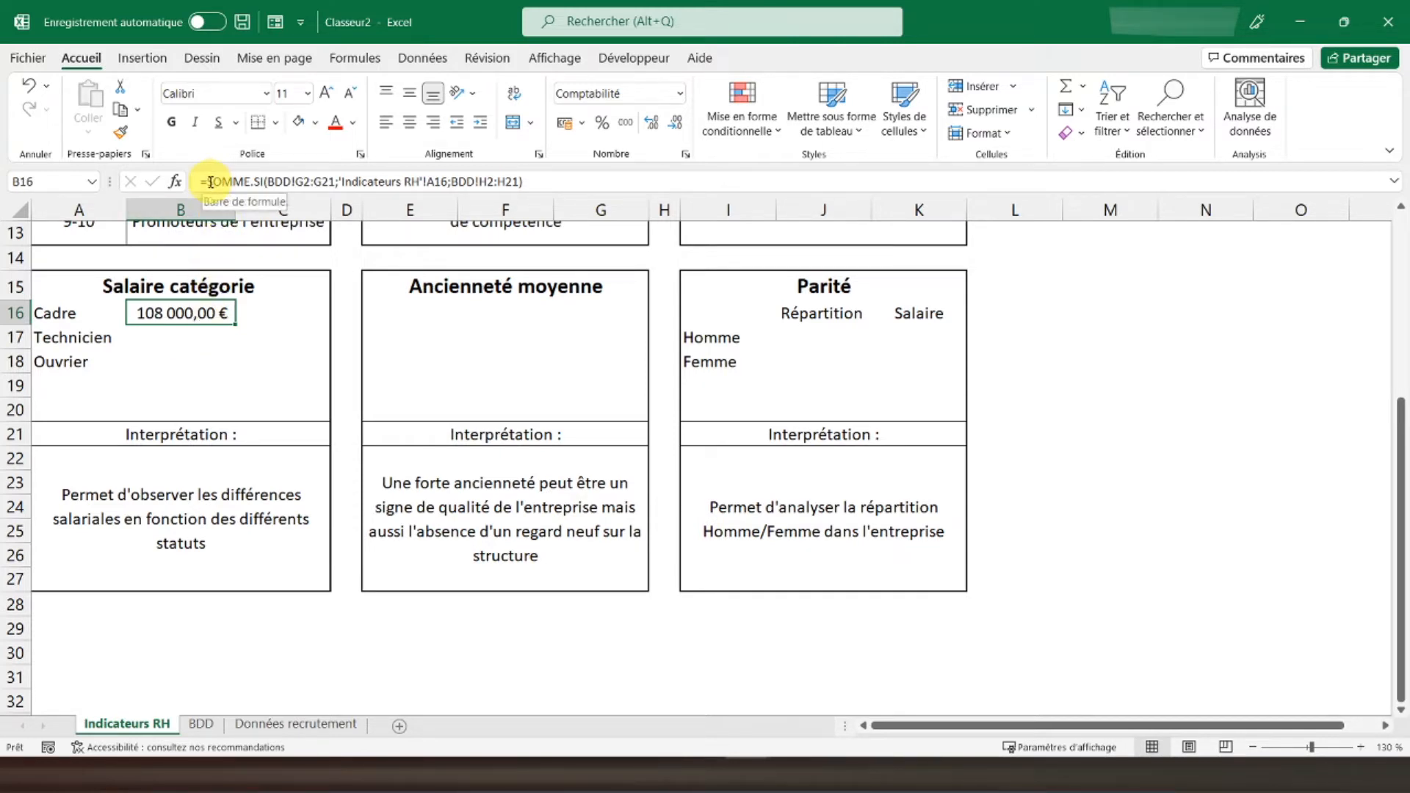
pyautogui.moveTo(248, 182); pyautogui.dragTo(211, 182)
pyautogui.write('moyenn')
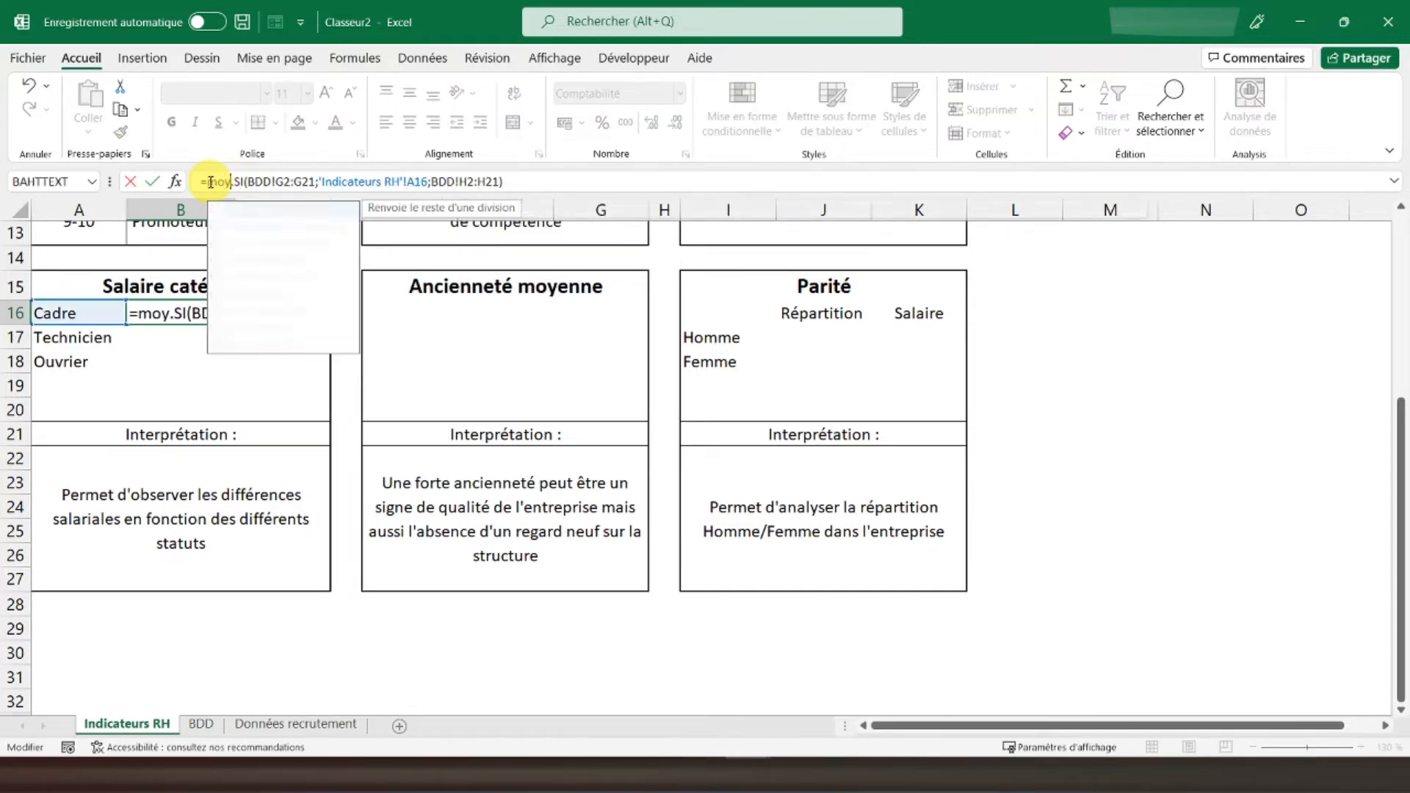
pyautogui.write('e')
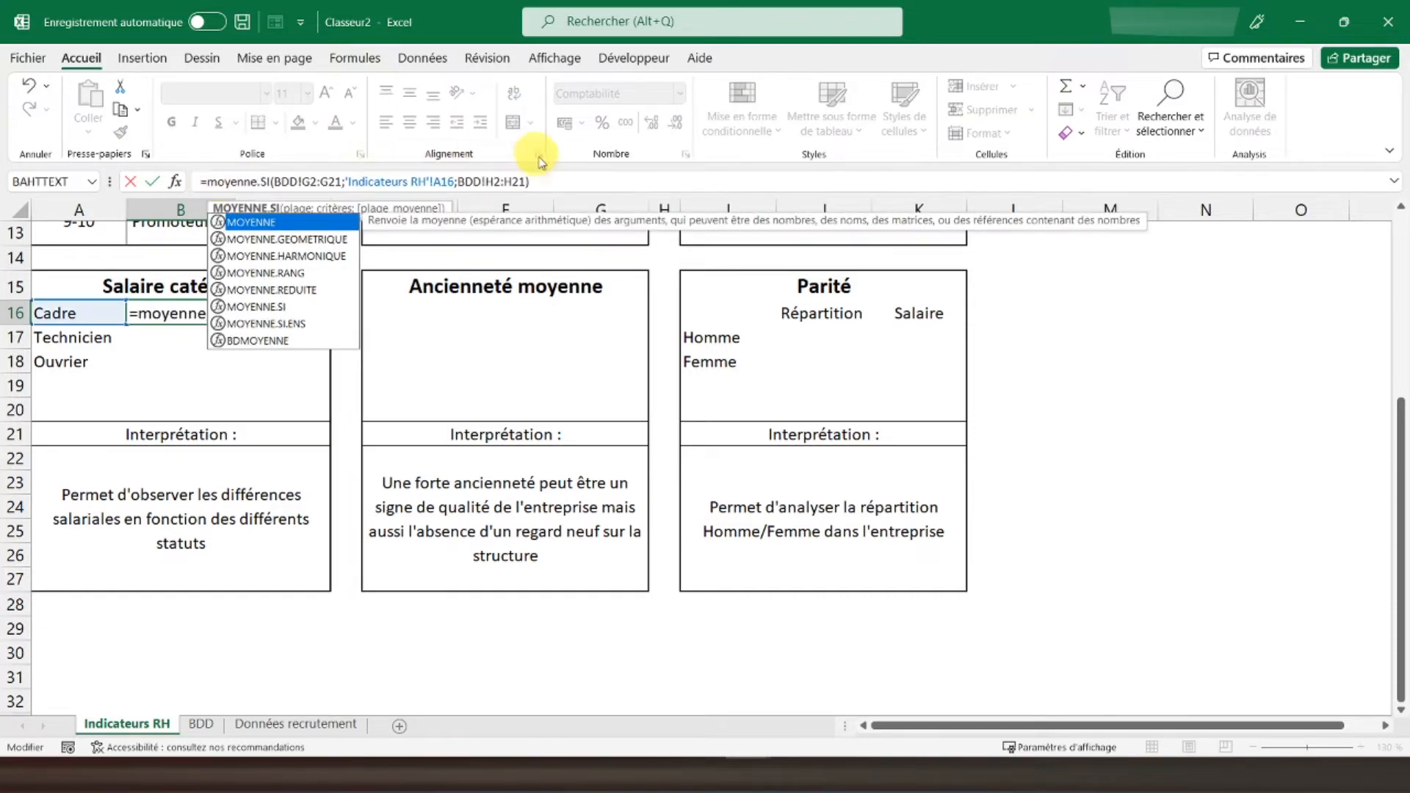
pyautogui.click(542, 182)
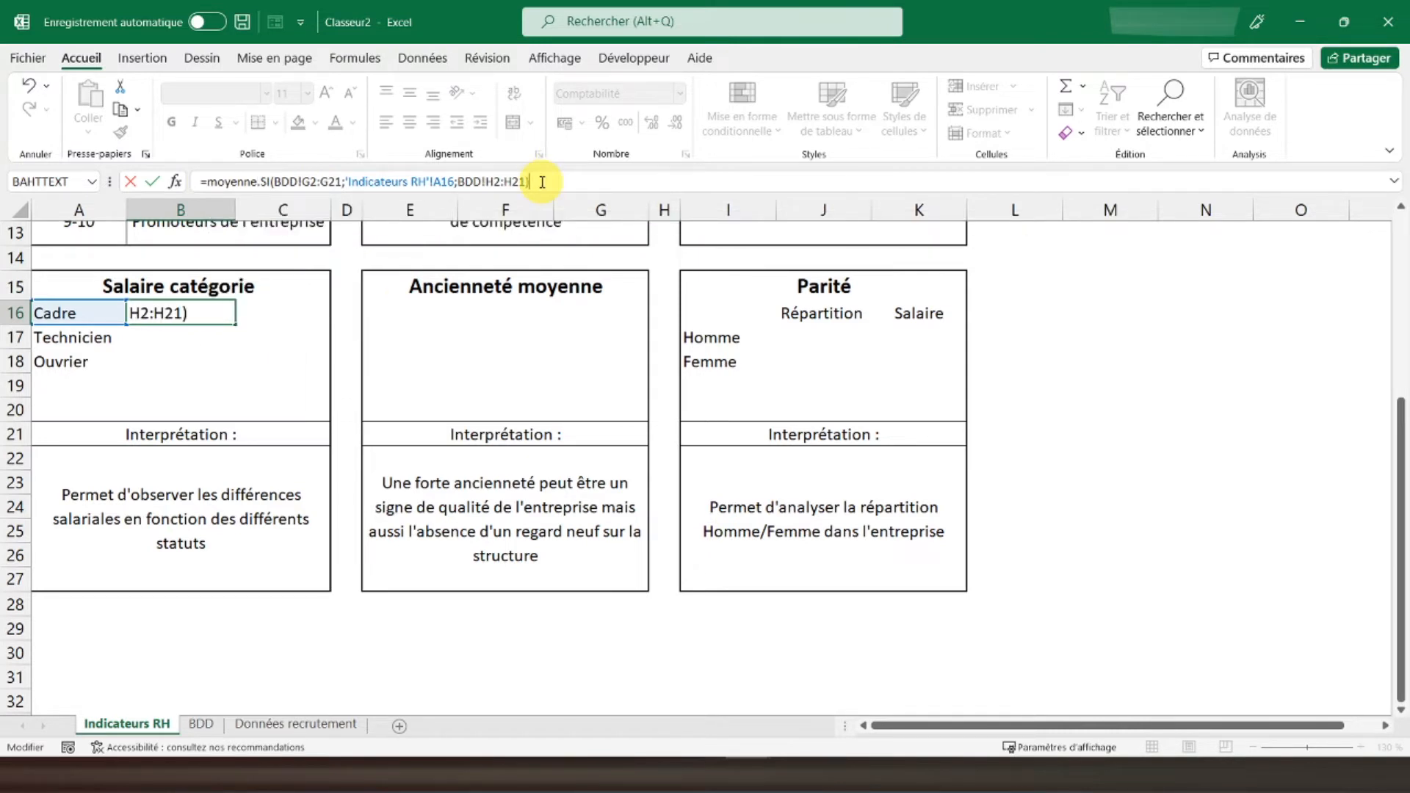
pyautogui.press('Return')
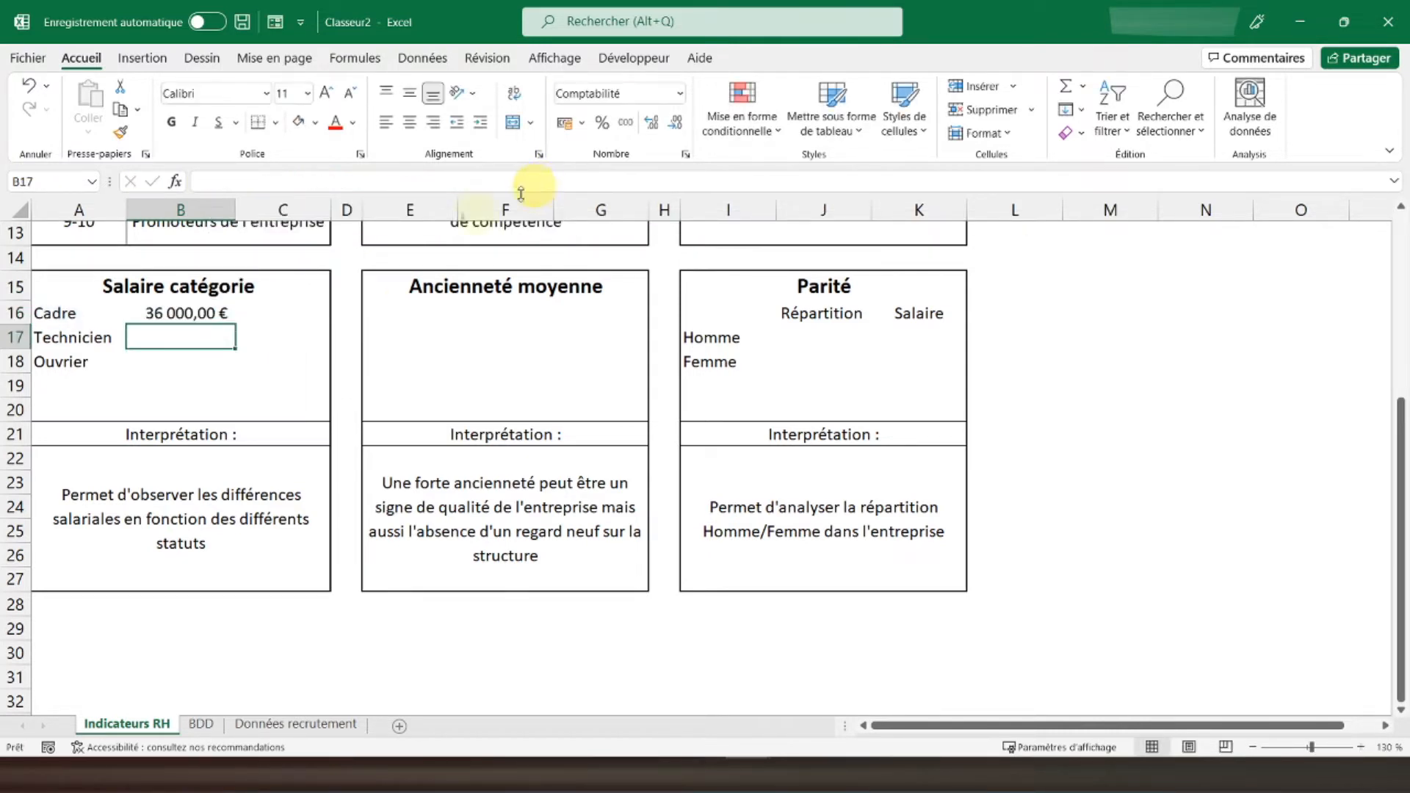
# Step: Make both BDD ranges in the B16 formula absolute, as $G$2:$G$21 and $H$2:$H$21, keeping the A16 criterion relative
pyautogui.click(183, 308)
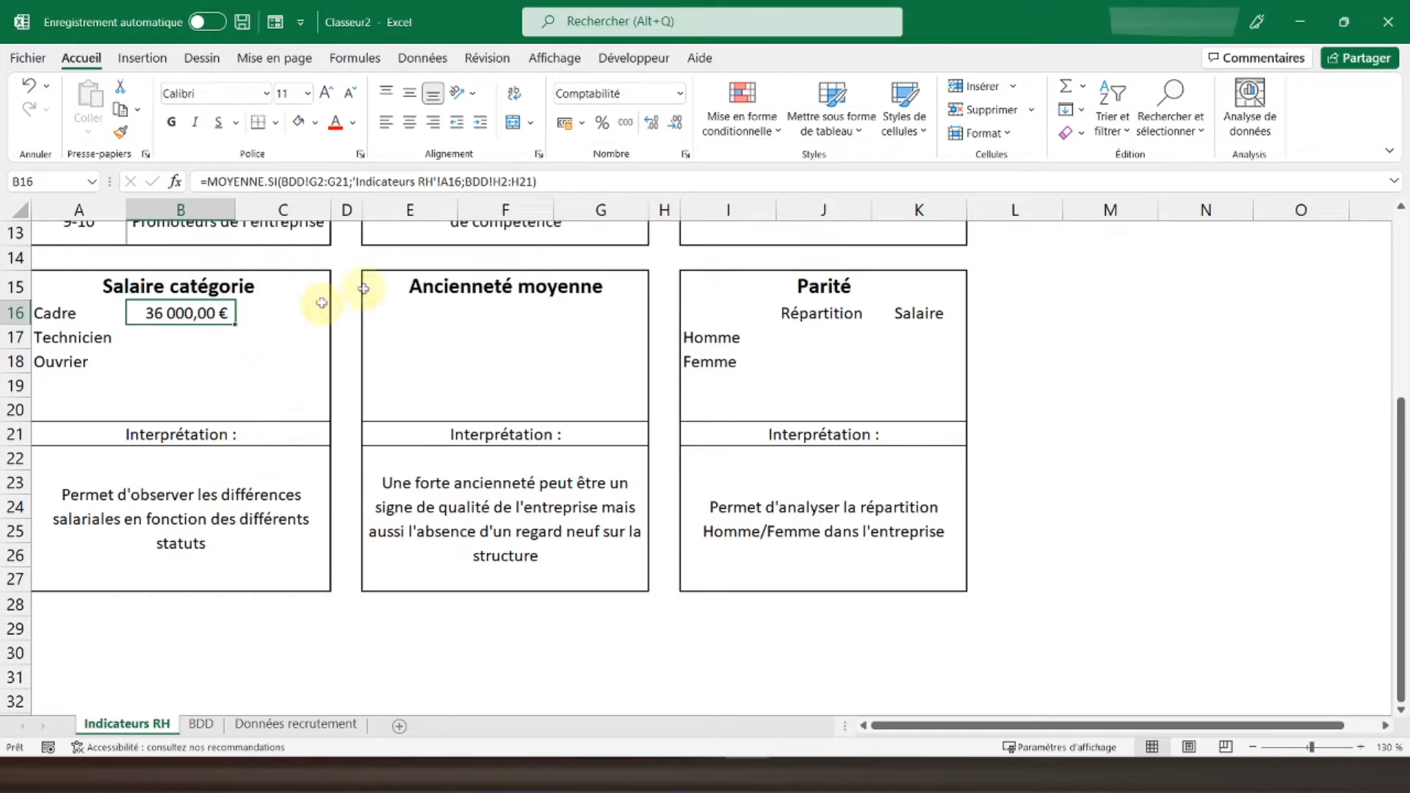
pyautogui.click(499, 180)
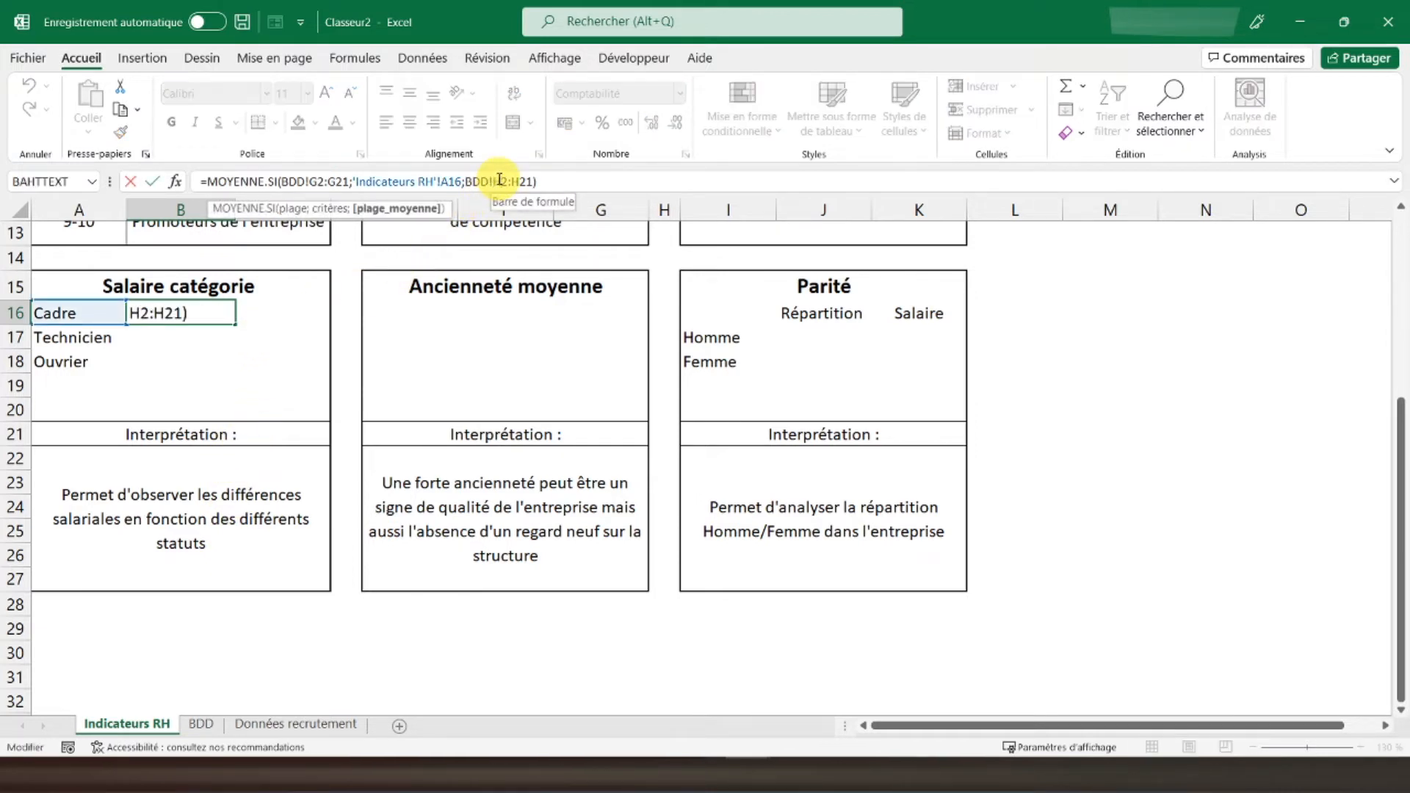
pyautogui.press('F4')
pyautogui.click(530, 182)
pyautogui.press('F4')
pyautogui.click(317, 181)
pyautogui.press('F4')
pyautogui.click(348, 181)
pyautogui.press('F4')
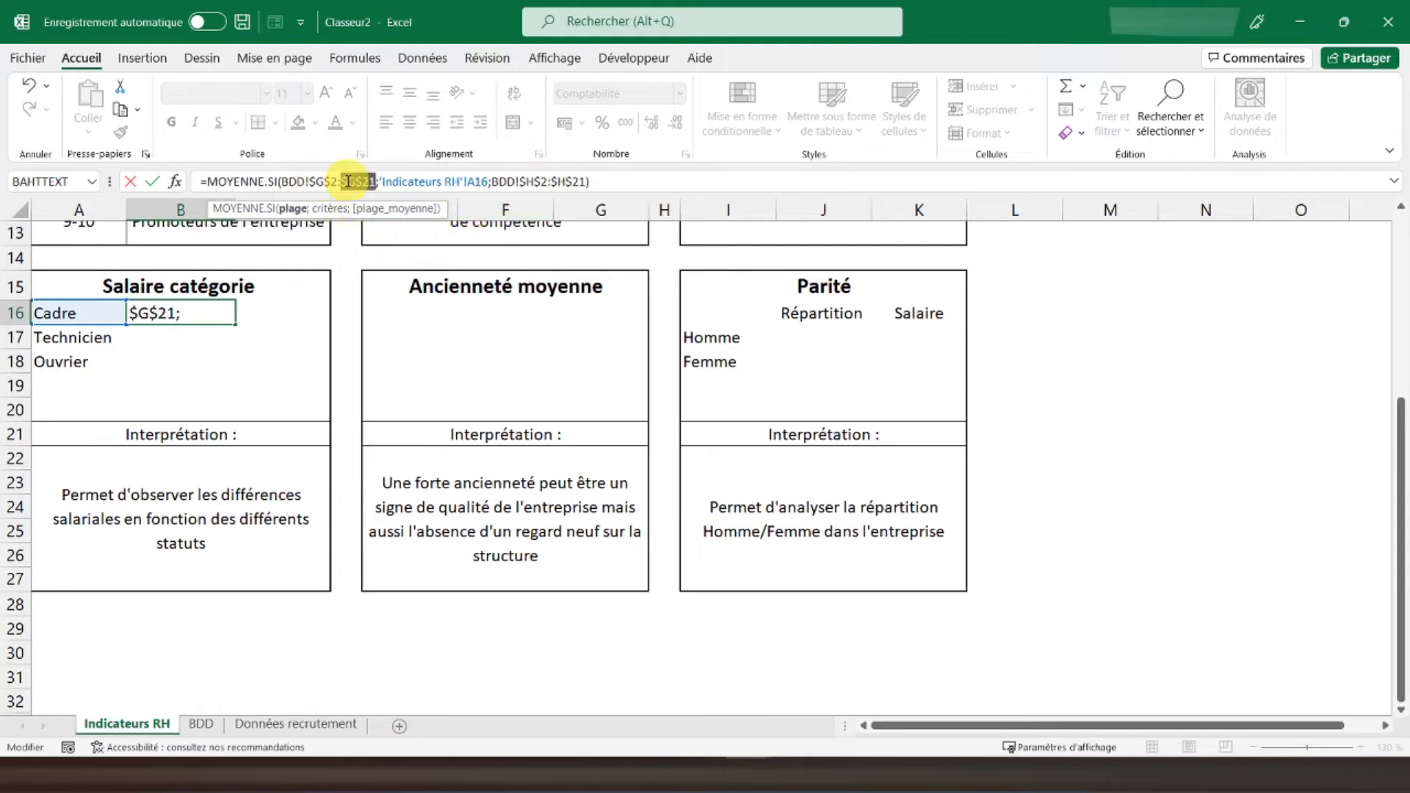
pyautogui.press('Return')
# Step: Fill the average salary formula down from B16 to B18 for Technicien and Ouvrier, and check the formula of each category
pyautogui.click(221, 311)
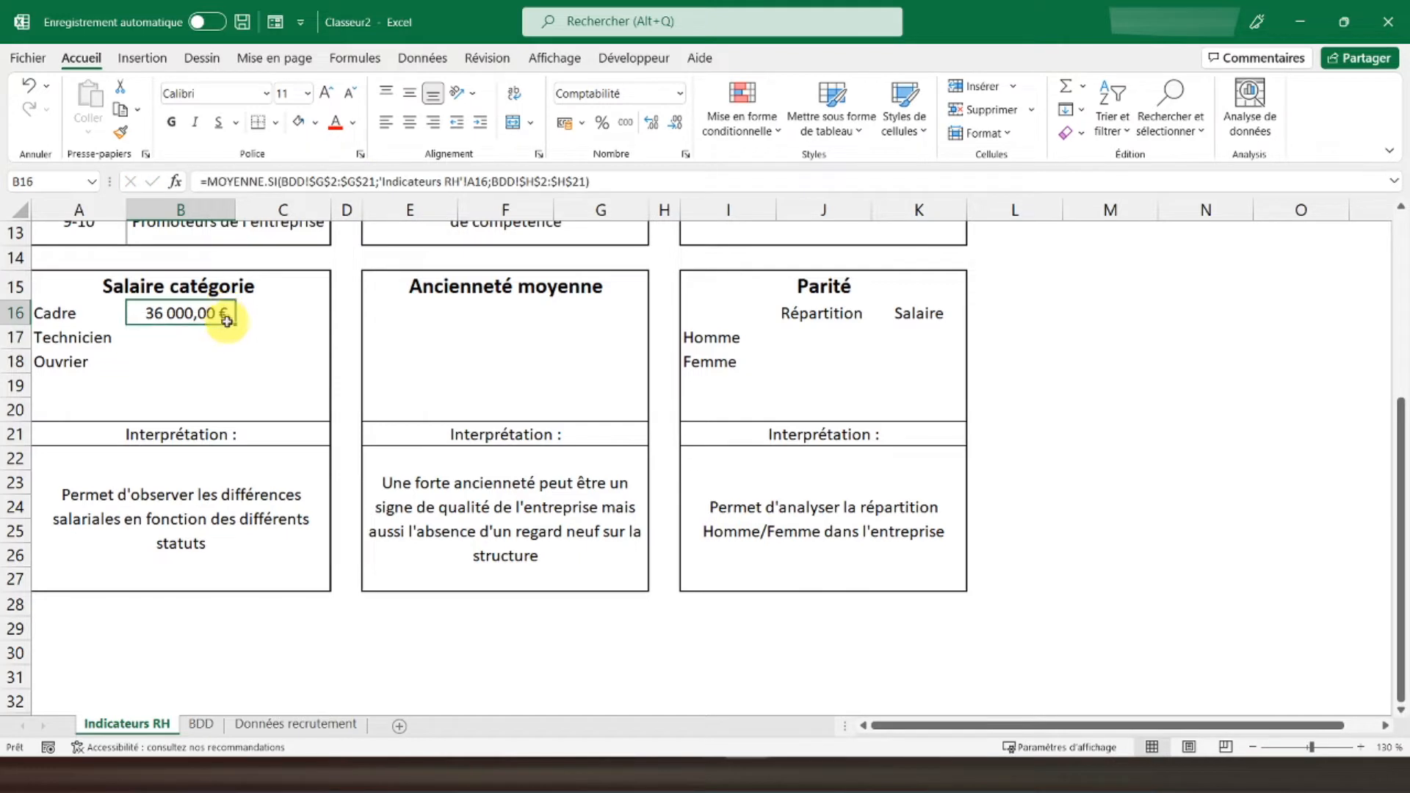
pyautogui.moveTo(235, 324); pyautogui.dragTo(227, 367)
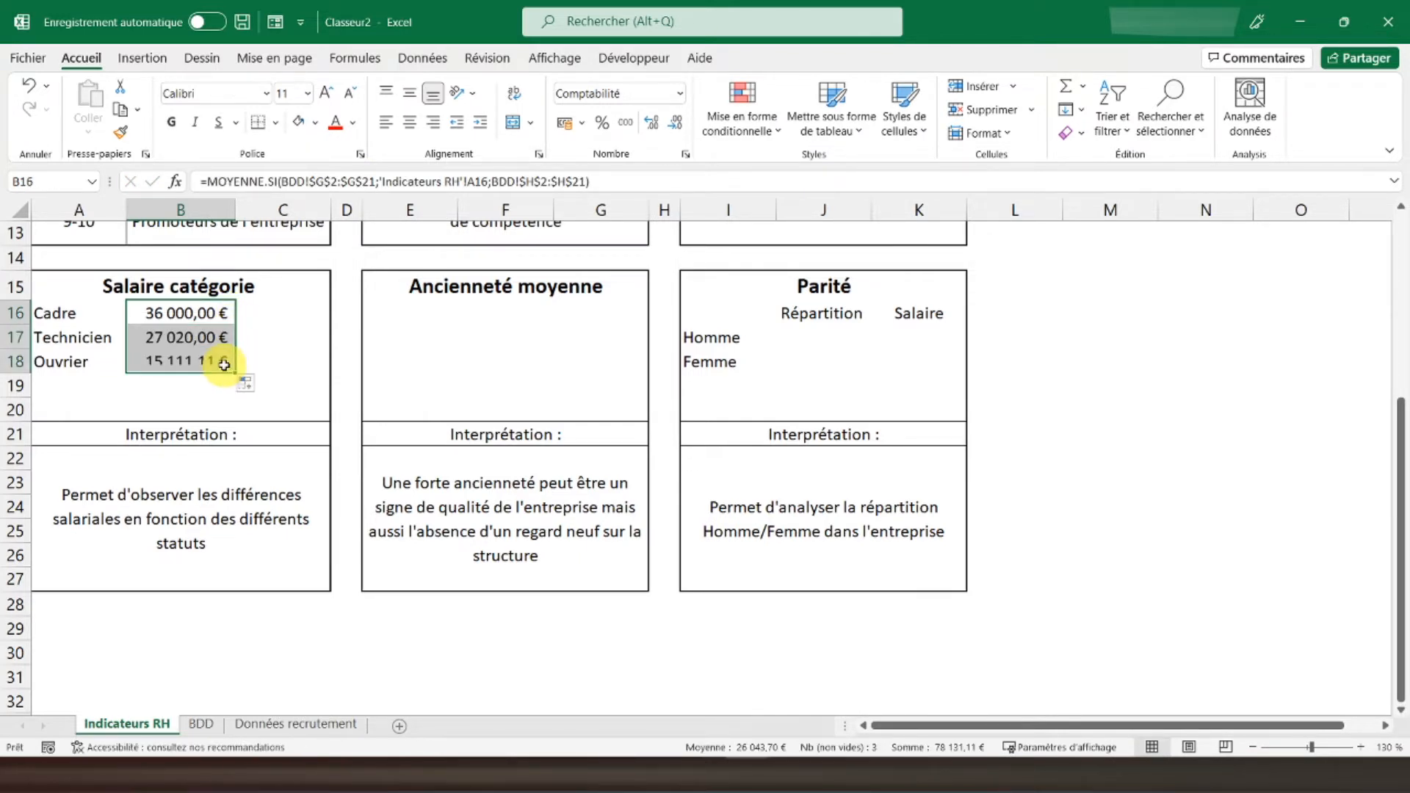
pyautogui.click(147, 308)
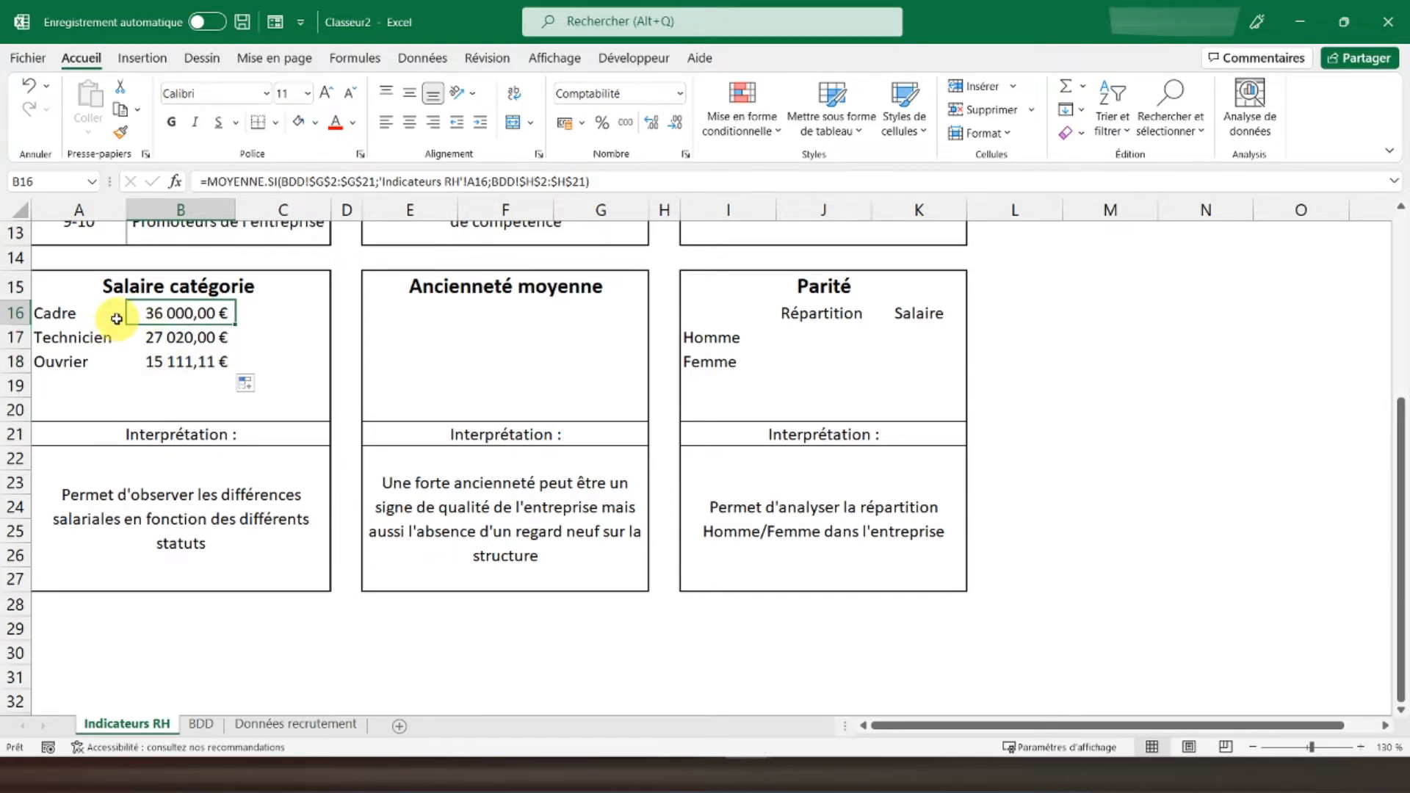
pyautogui.click(151, 332)
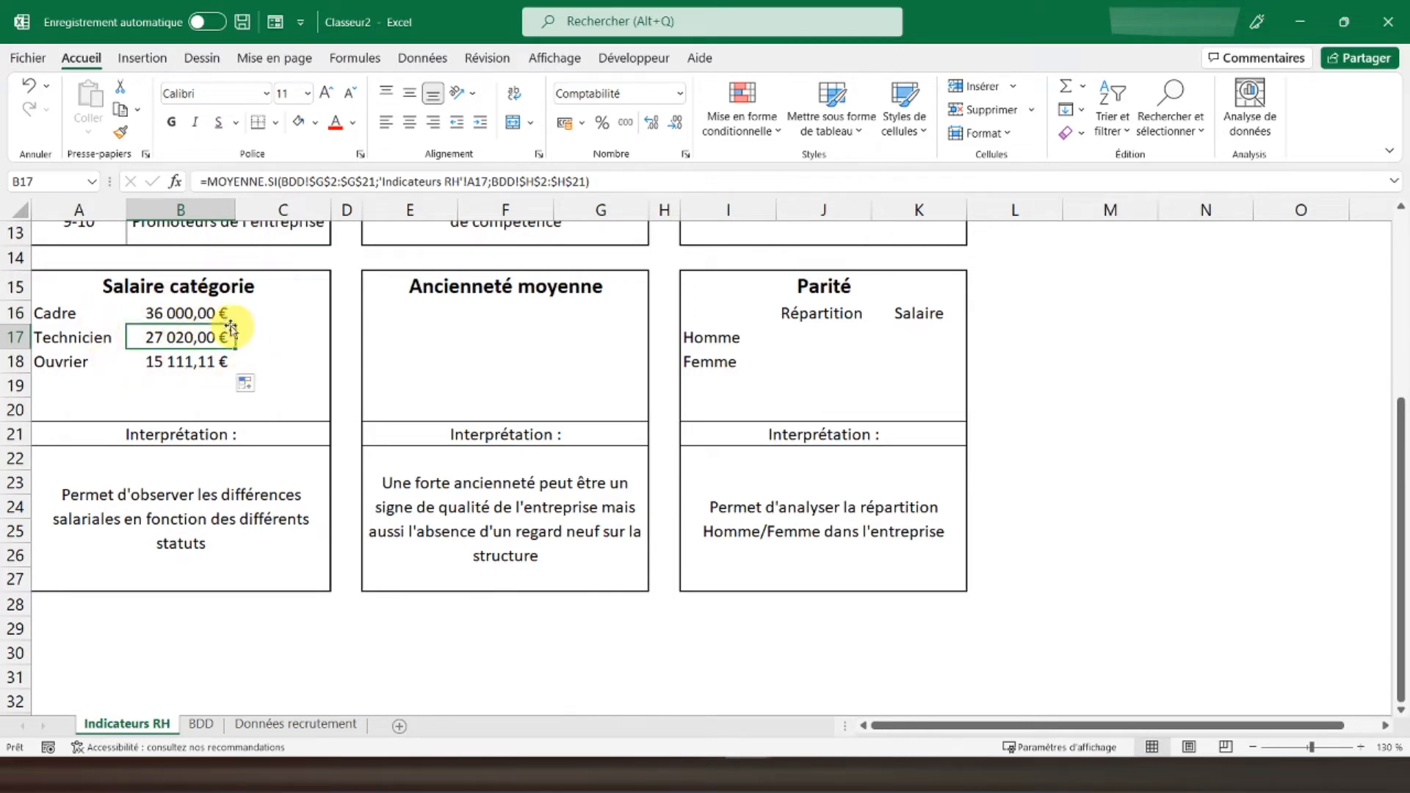
pyautogui.click(188, 364)
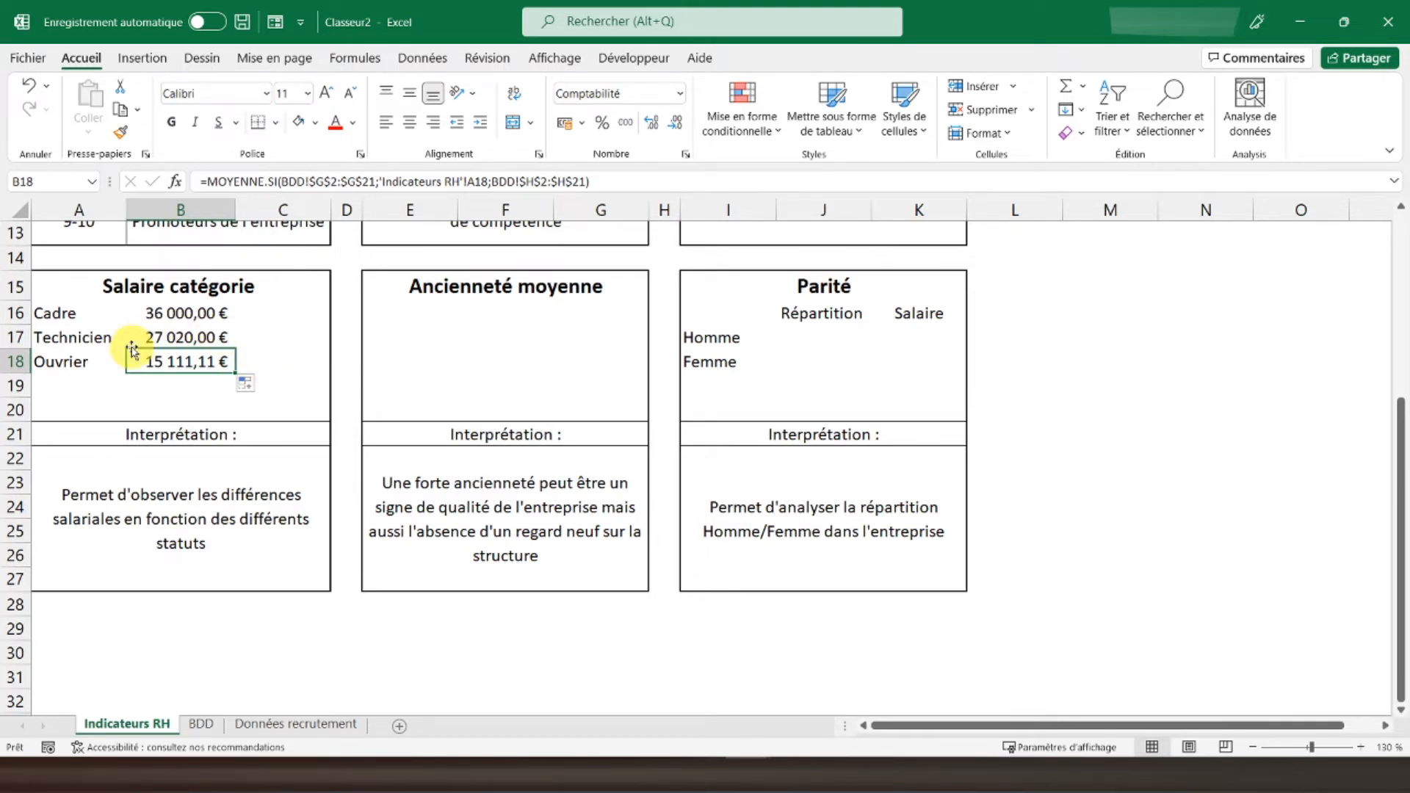
pyautogui.click(168, 313)
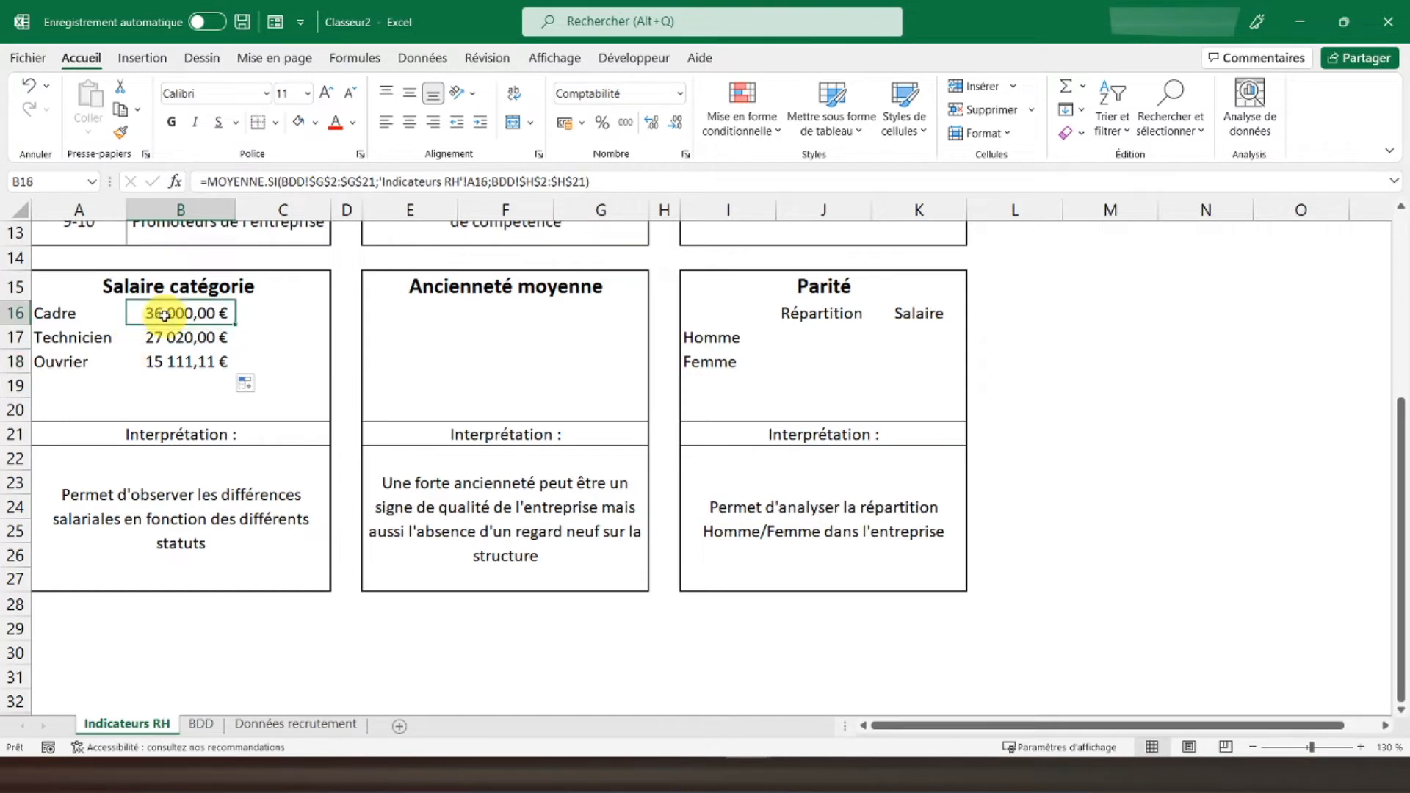
pyautogui.click(191, 334)
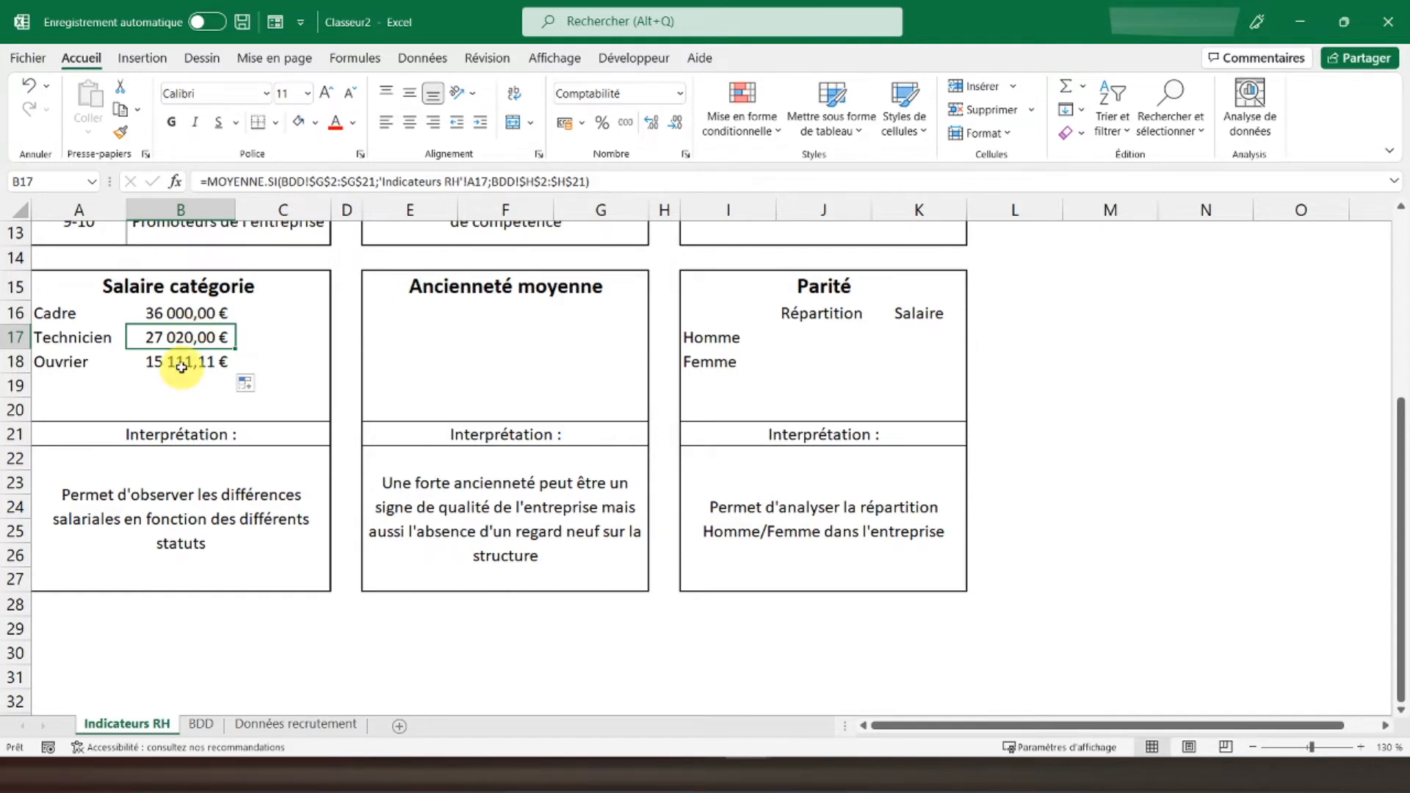
pyautogui.click(181, 365)
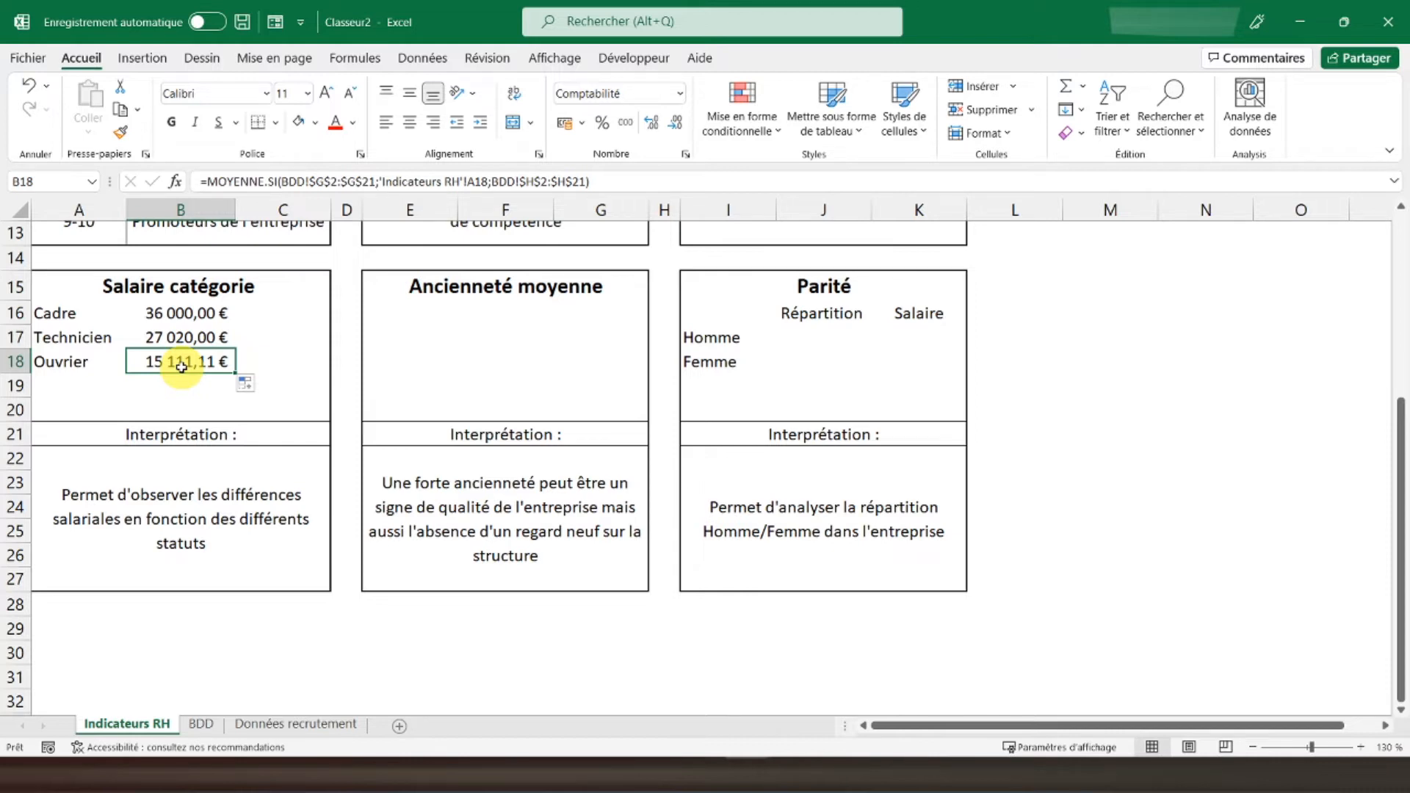
# Step: Select the Ancienneté moyenne result cell, and examine the Ancienneté column K2:K21 on BDD and the Données recrutement sheet
pyautogui.click(441, 325)
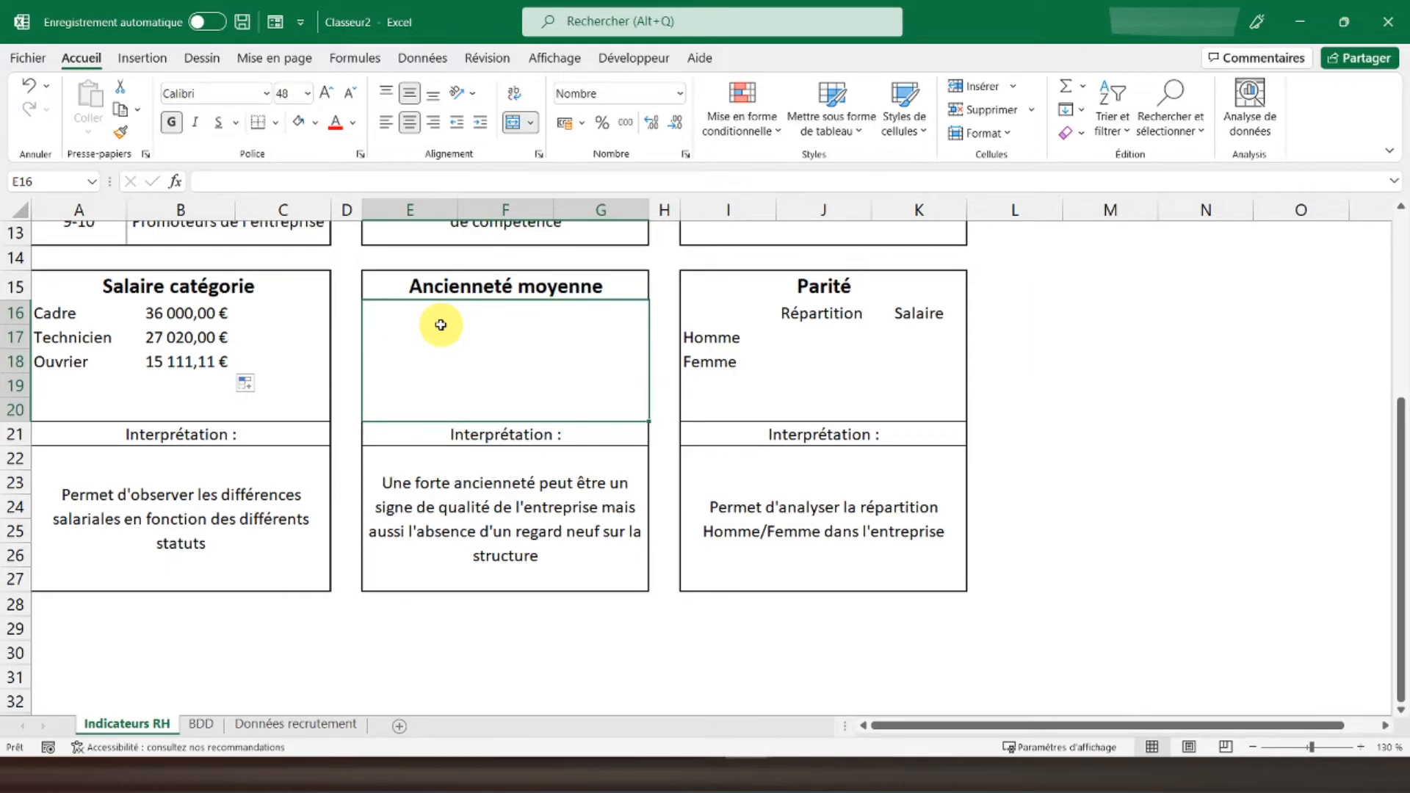
pyautogui.click(200, 725)
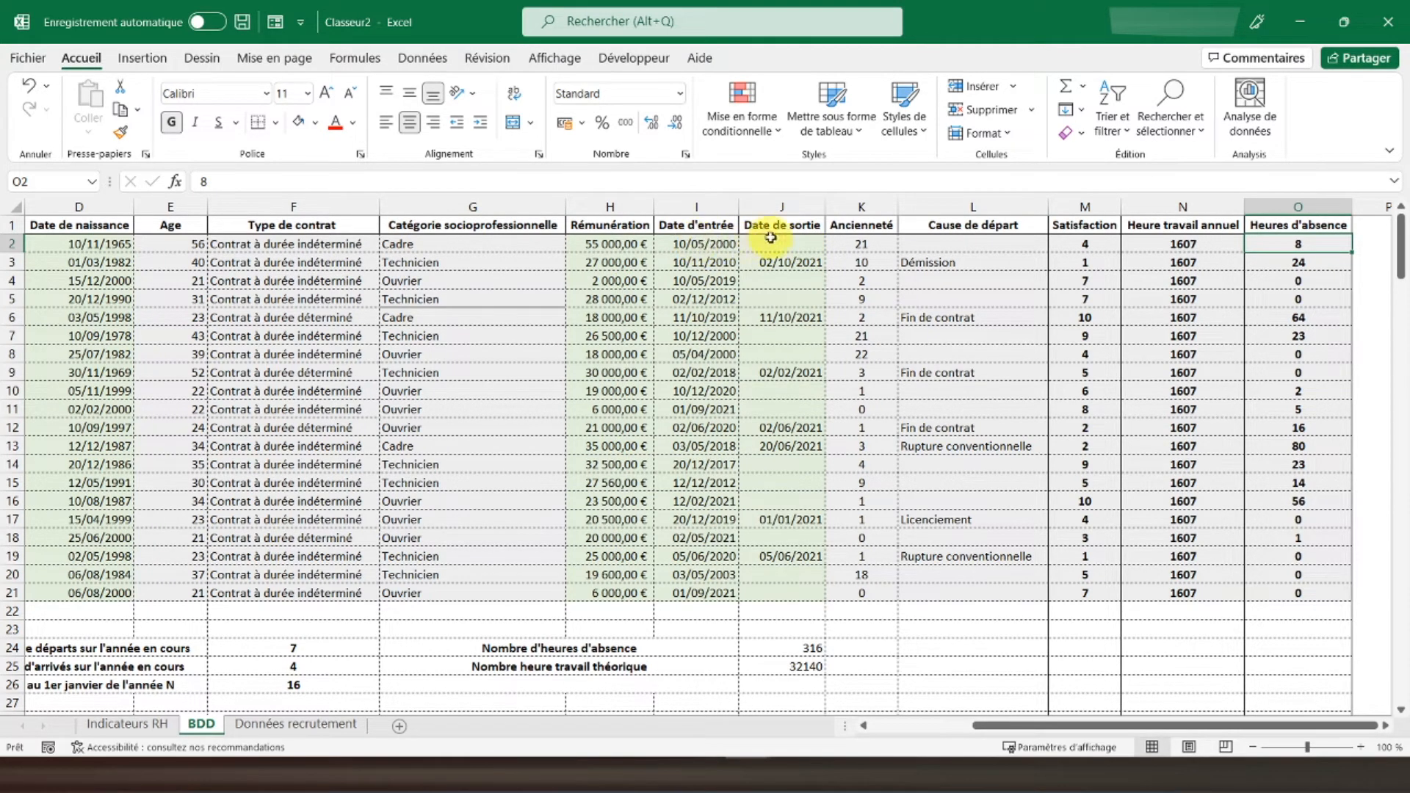
pyautogui.moveTo(836, 244); pyautogui.dragTo(852, 591)
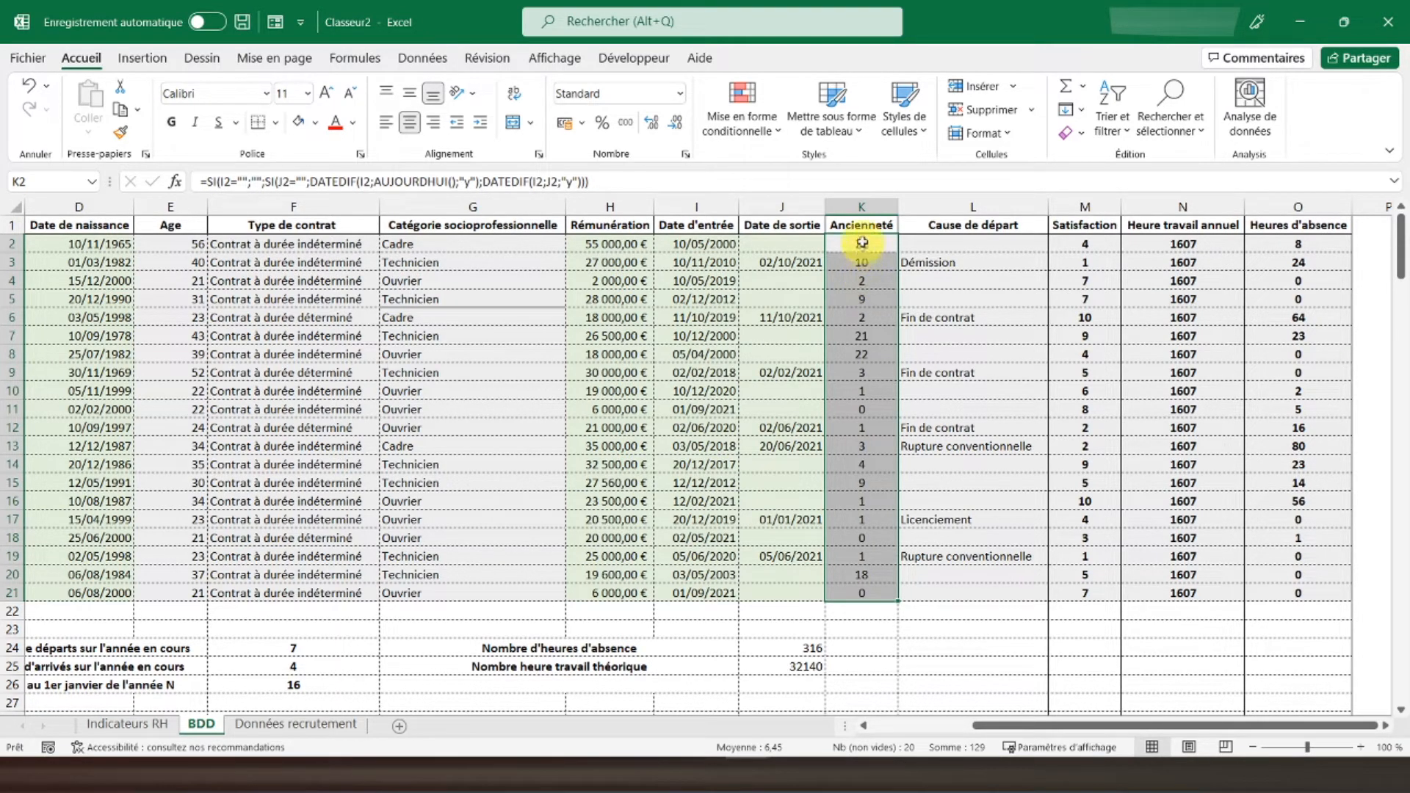
pyautogui.click(294, 725)
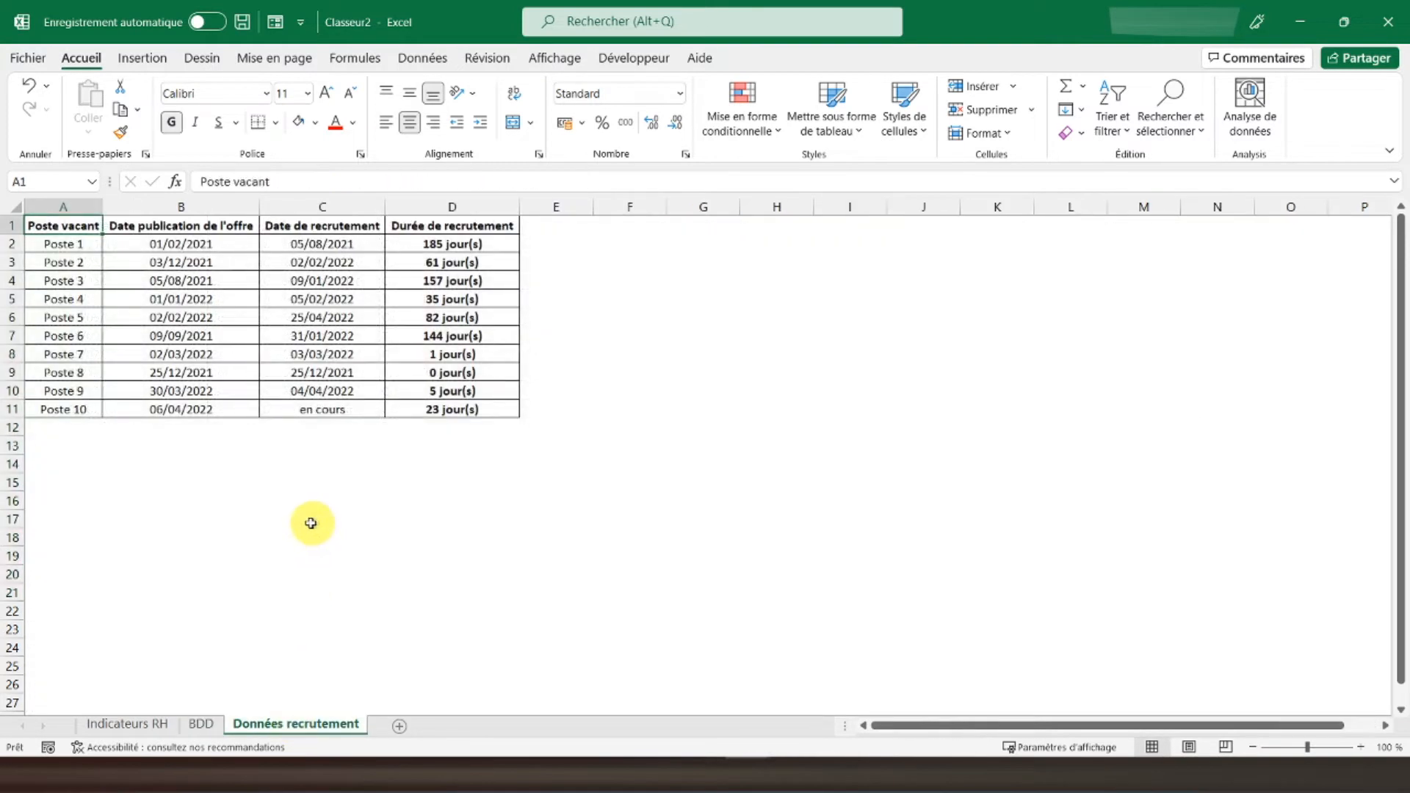
# Step: Calculate the average seniority in the Ancienneté moyenne cell with MOYENNE over BDD range K2:K21, and check its formula
pyautogui.click(121, 726)
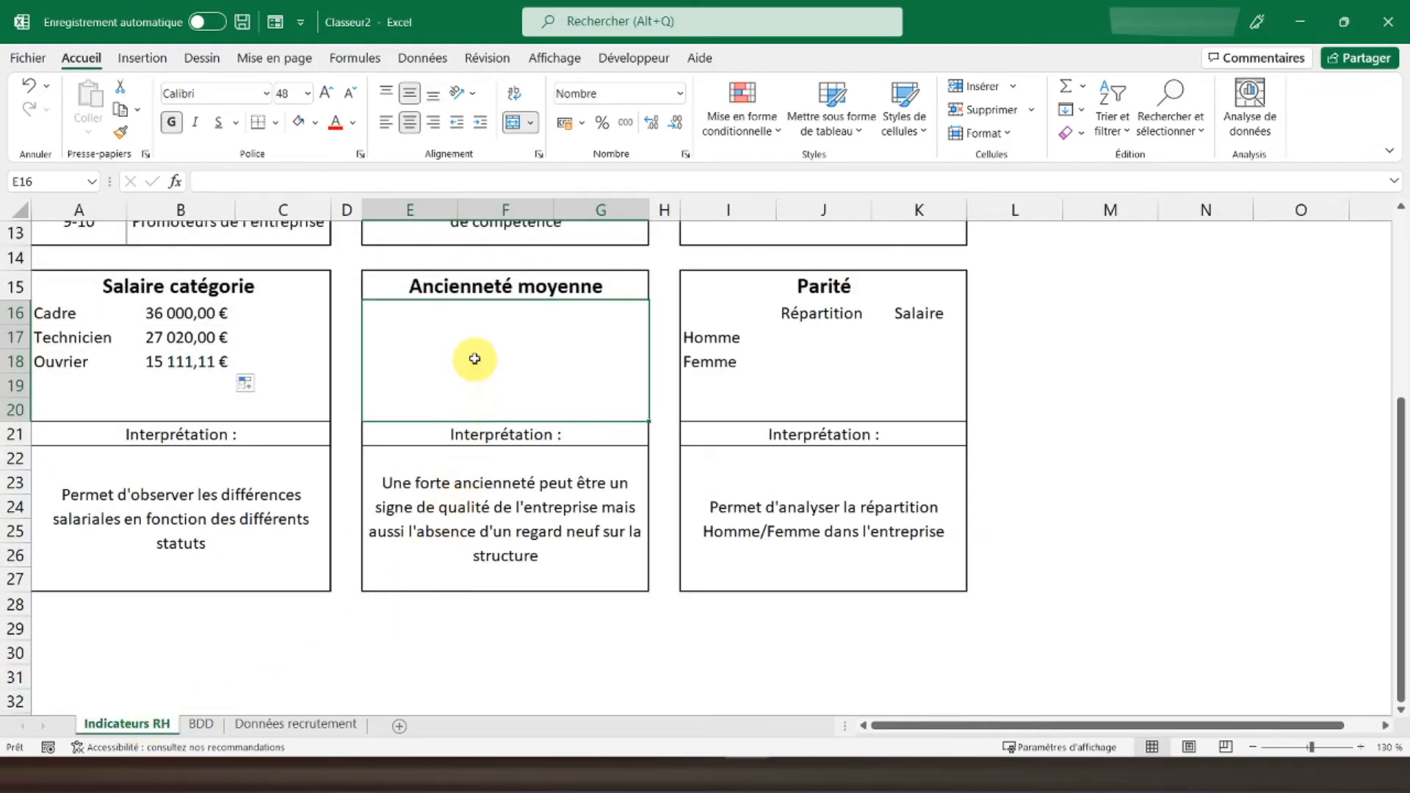
pyautogui.write('=')
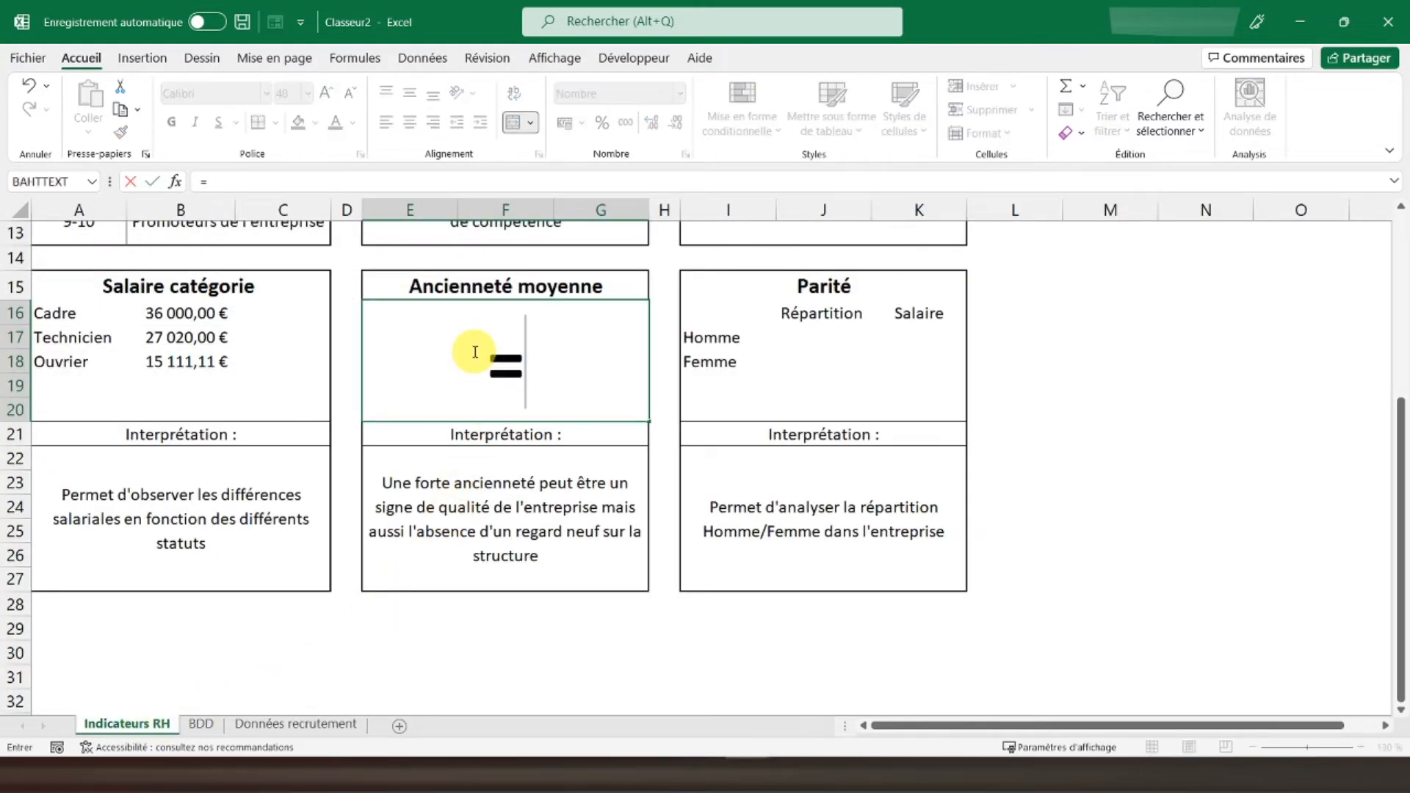
pyautogui.write('moyenne(')
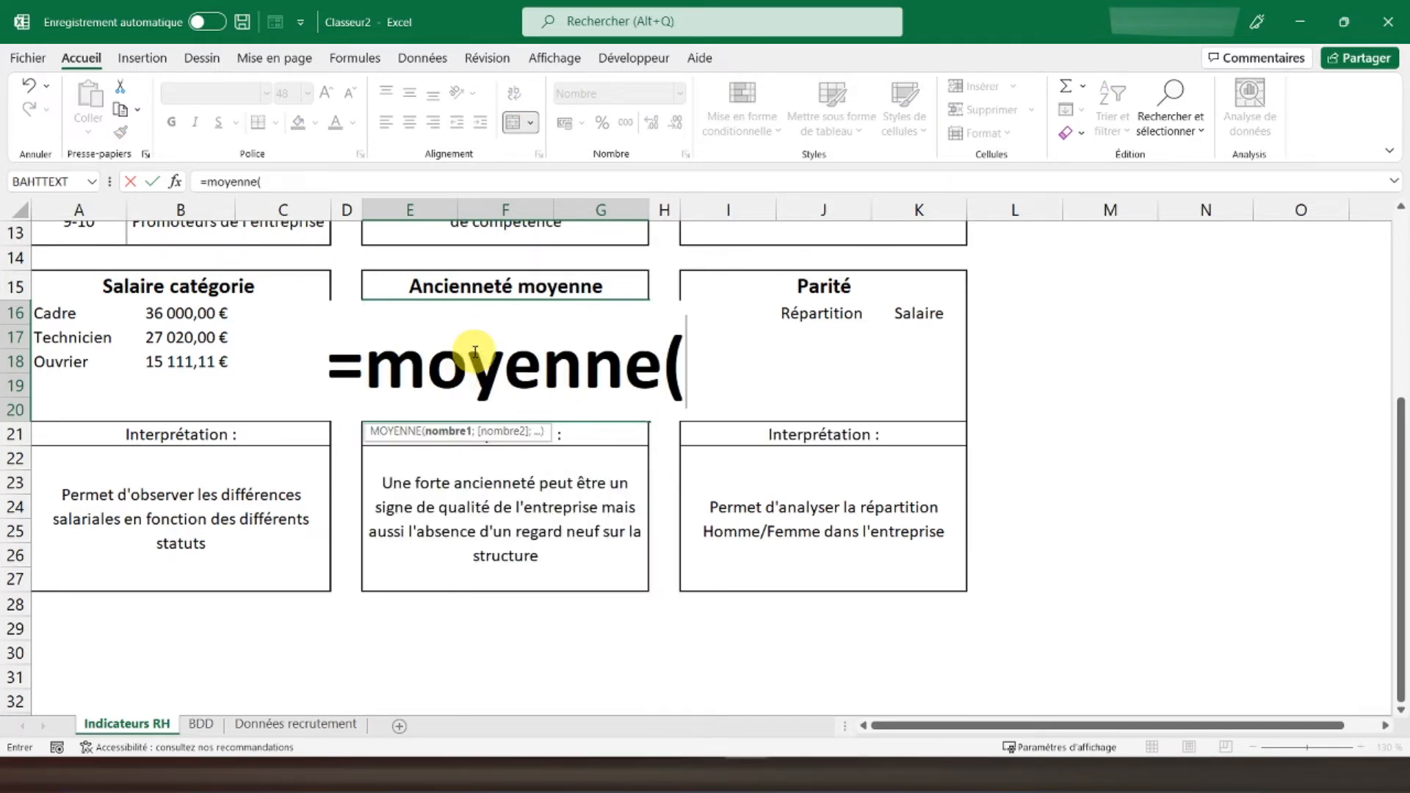
pyautogui.click(200, 724)
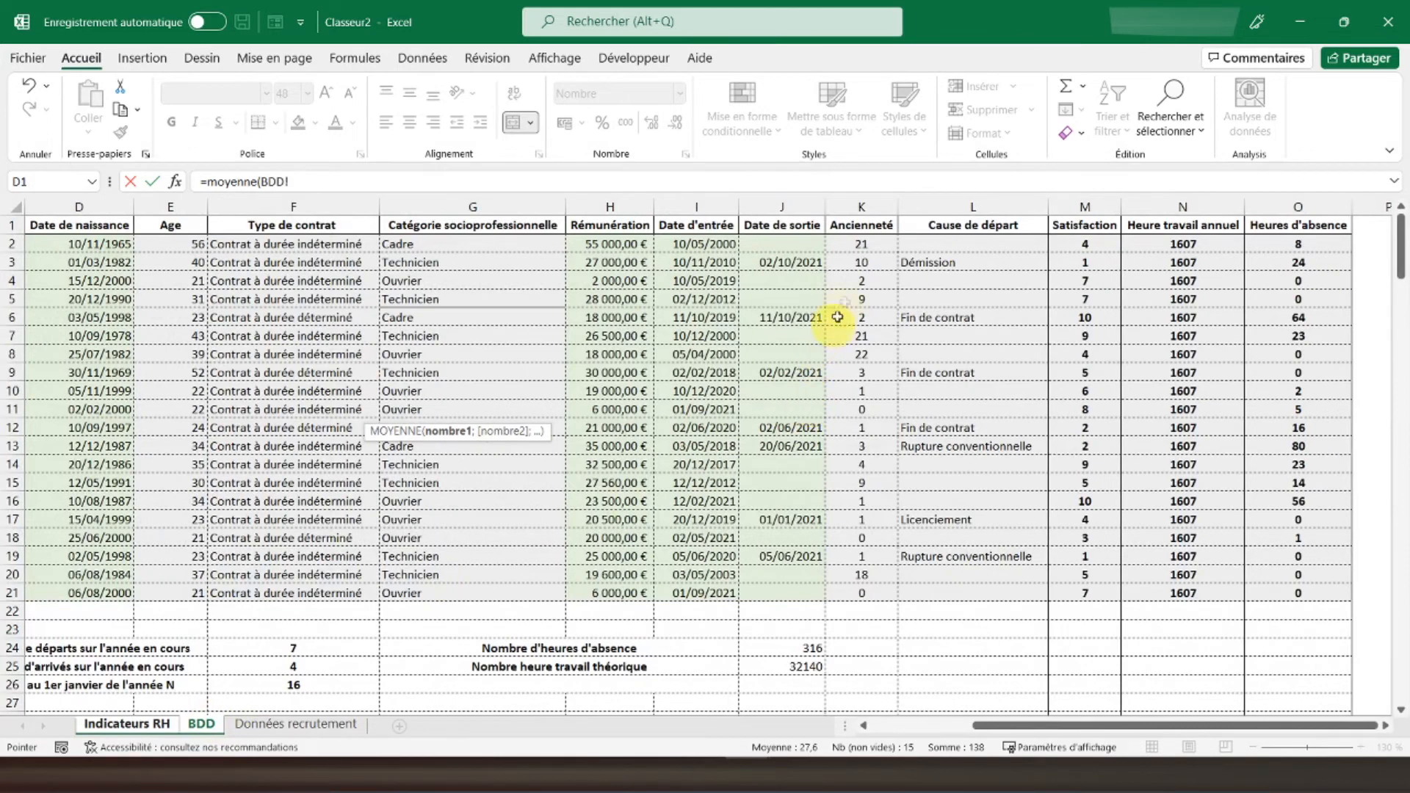
pyautogui.click(859, 244)
pyautogui.moveTo(859, 245); pyautogui.dragTo(859, 593)
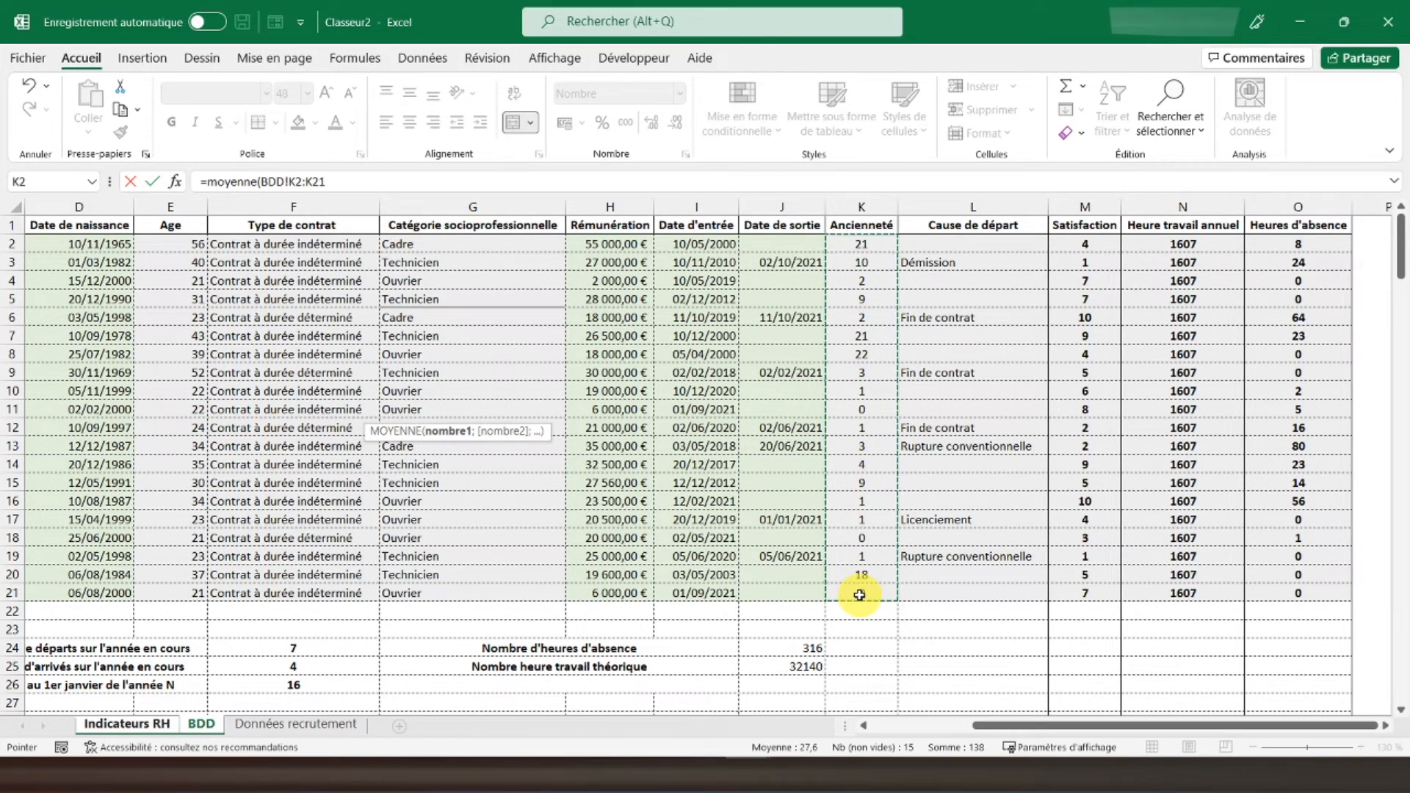
pyautogui.press('Return')
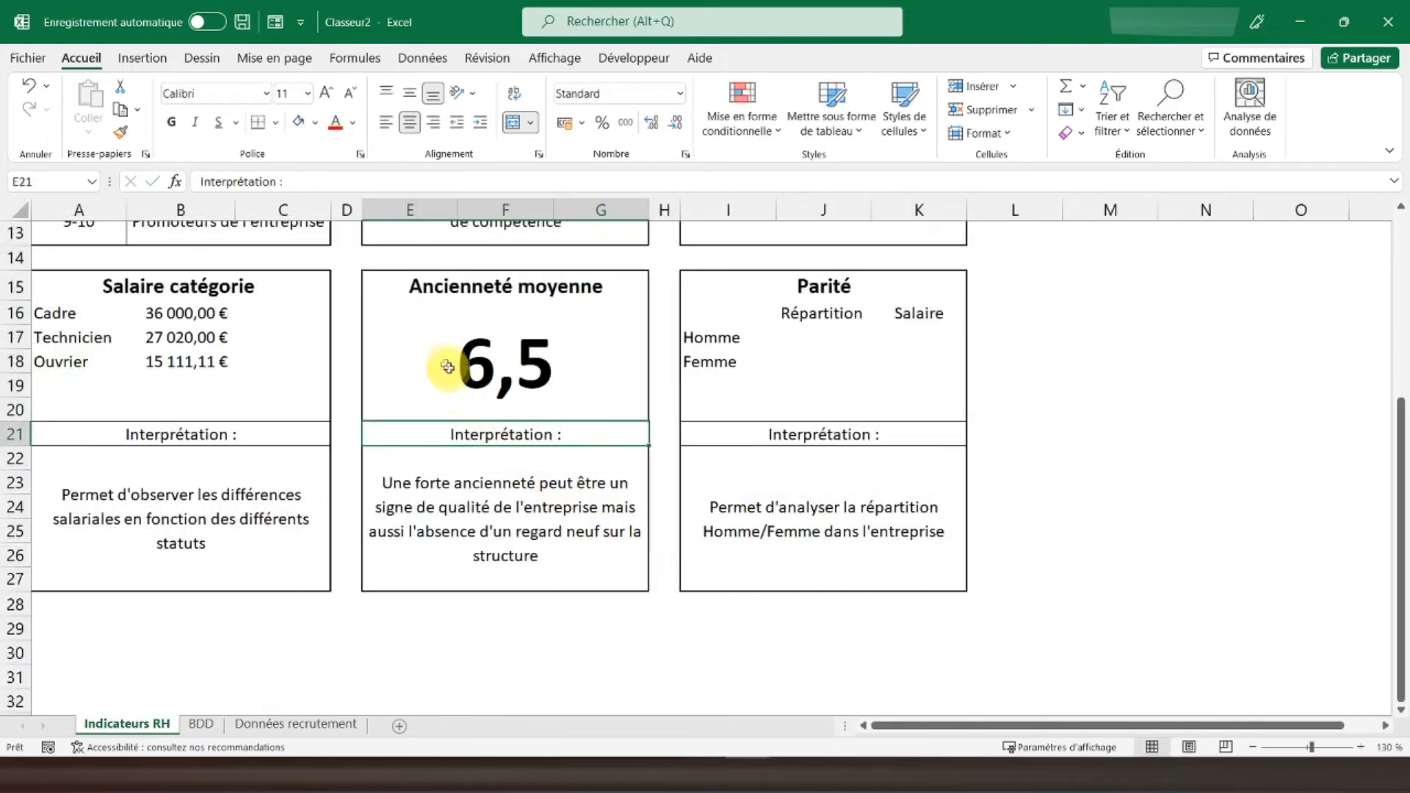
pyautogui.click(426, 368)
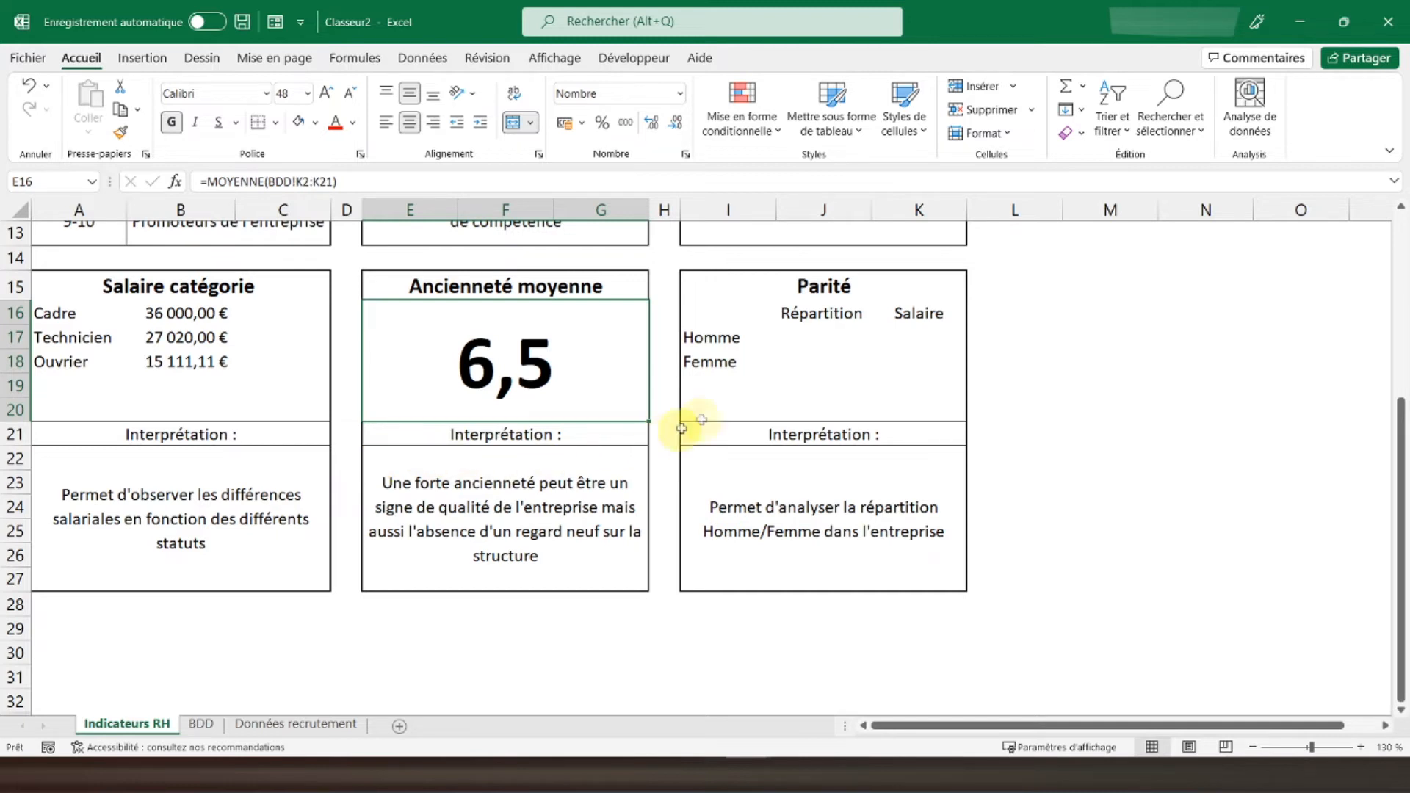
# Step: Look over the Répartition and Salaire cells for Homme and Femme in the Parité block, ending on J17
pyautogui.click(795, 337)
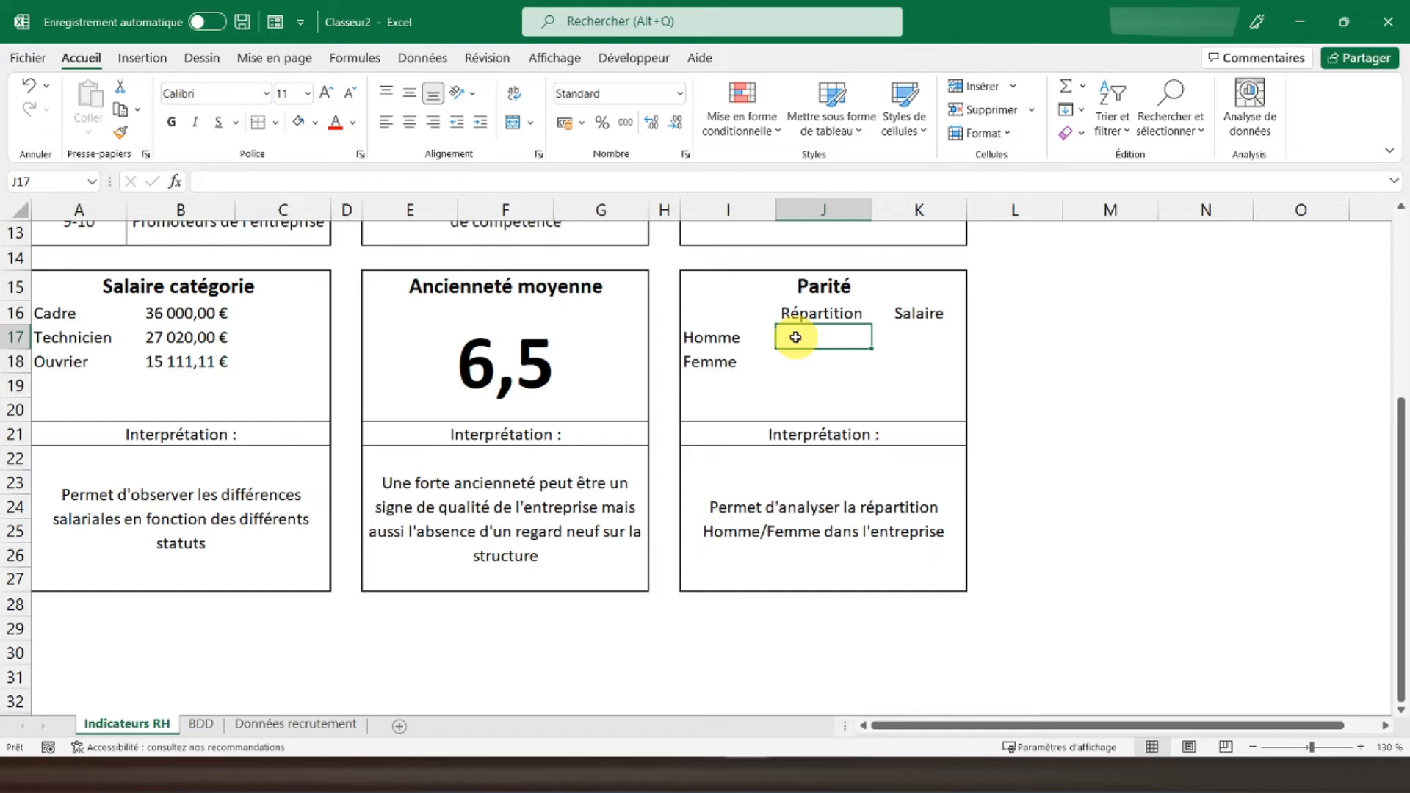
pyautogui.press('Right')
pyautogui.press('Left')
pyautogui.press('Down')
pyautogui.press('Right')
pyautogui.press('Left')
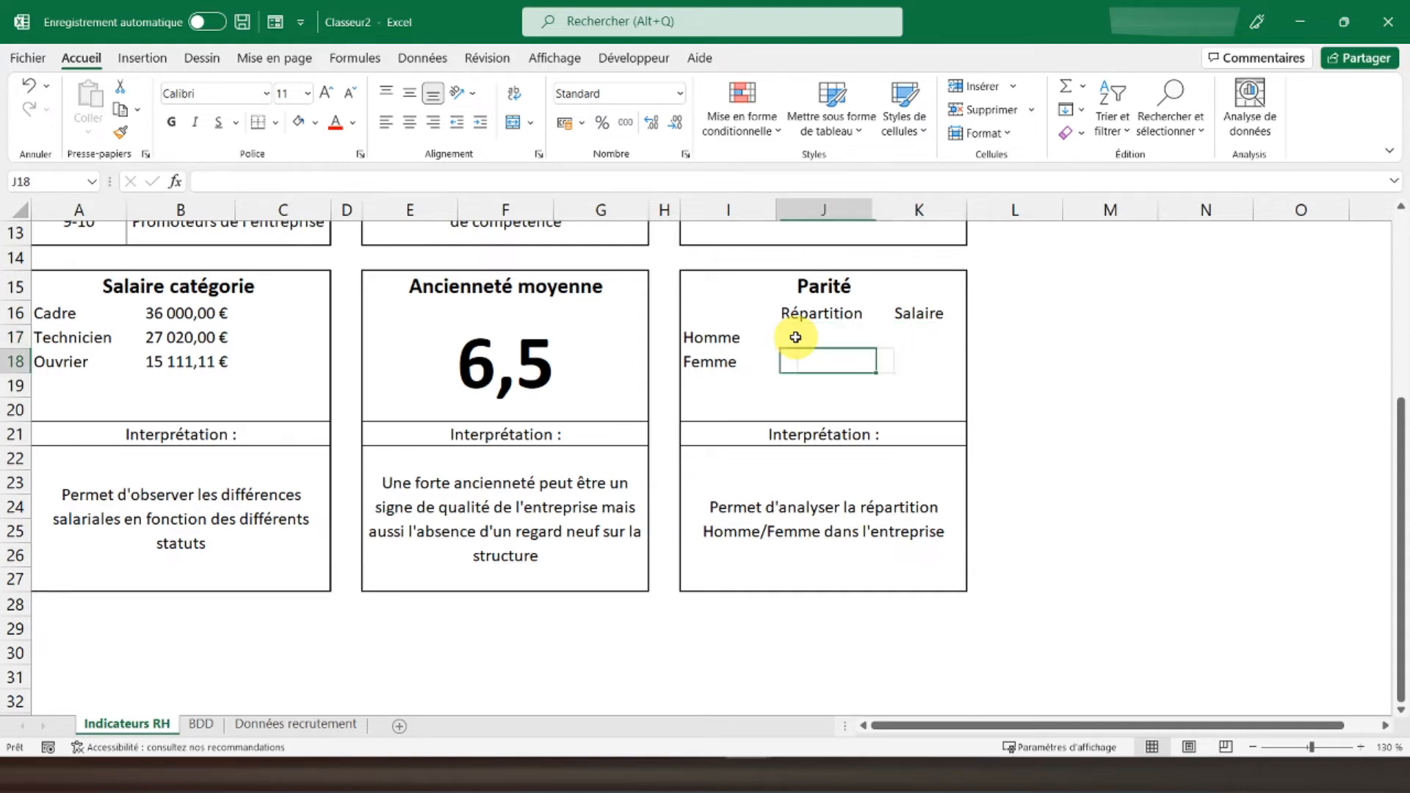
pyautogui.press('Up')
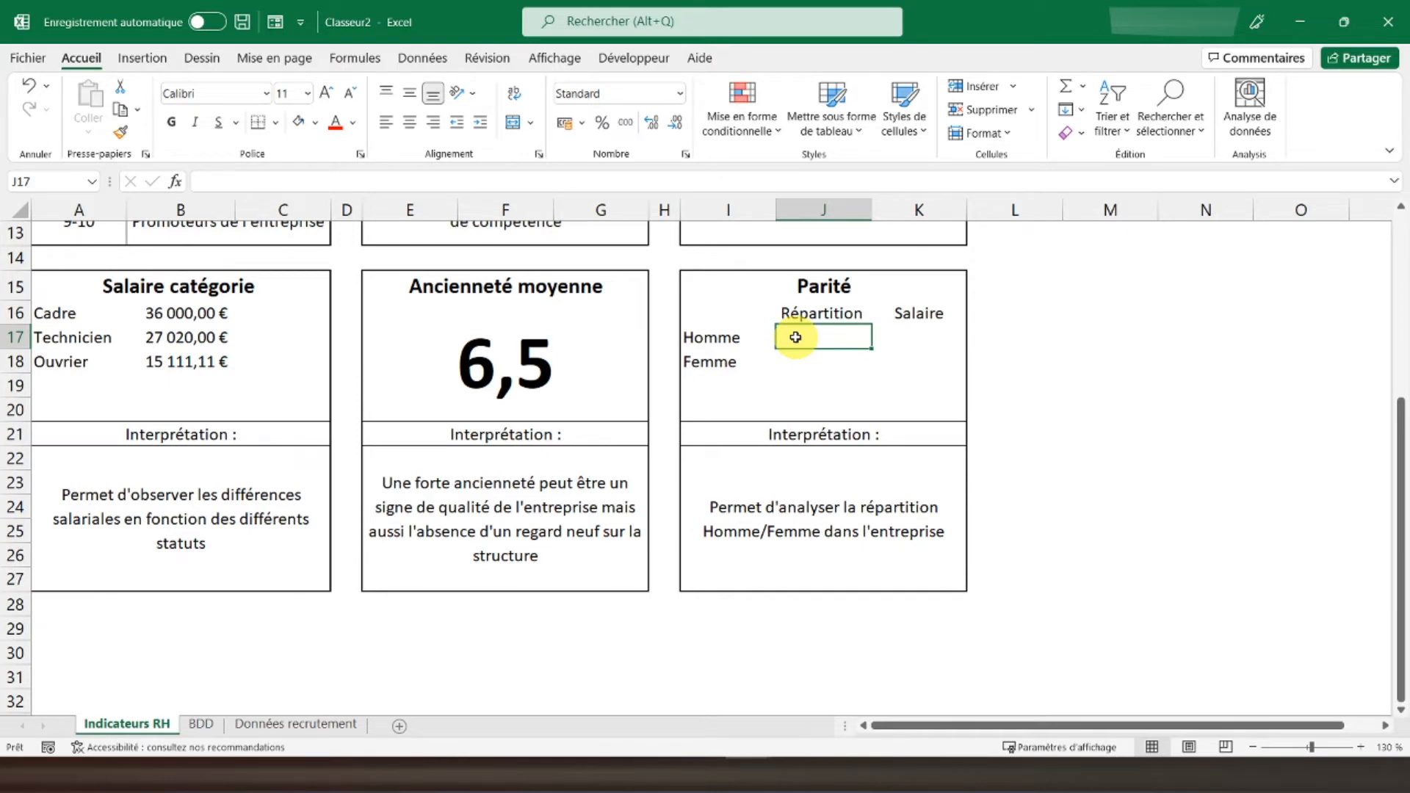
pyautogui.write('nb.si(')
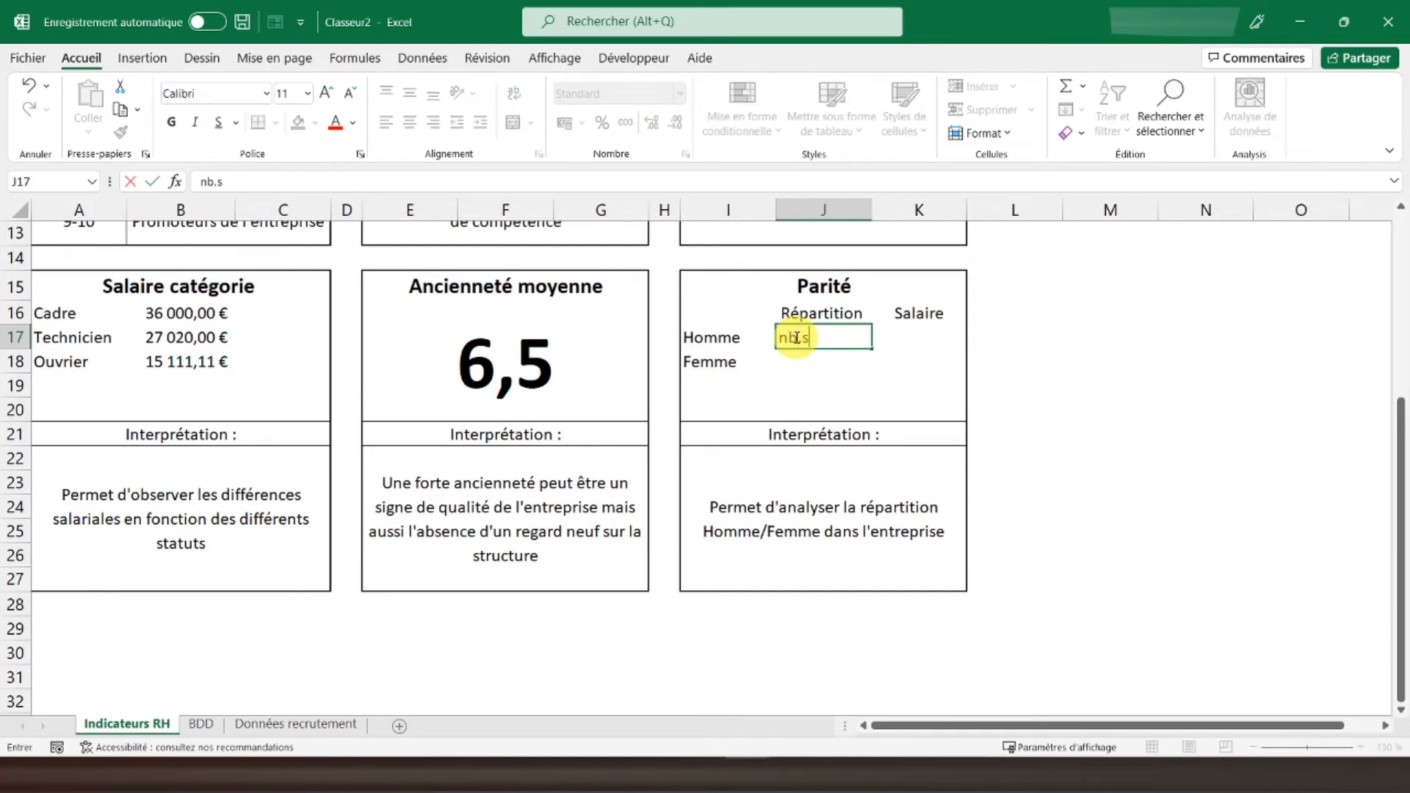
pyautogui.press('BackSpace')
pyautogui.press('BackSpace')
pyautogui.press('BackSpace')
pyautogui.press('BackSpace')
pyautogui.press('BackSpace')
pyautogui.press('BackSpace')
# Step: Start an NB.SI formula in J17 for Homme, using the Sexe column range C2:C21 on BDD as its range
pyautogui.write('=nb')
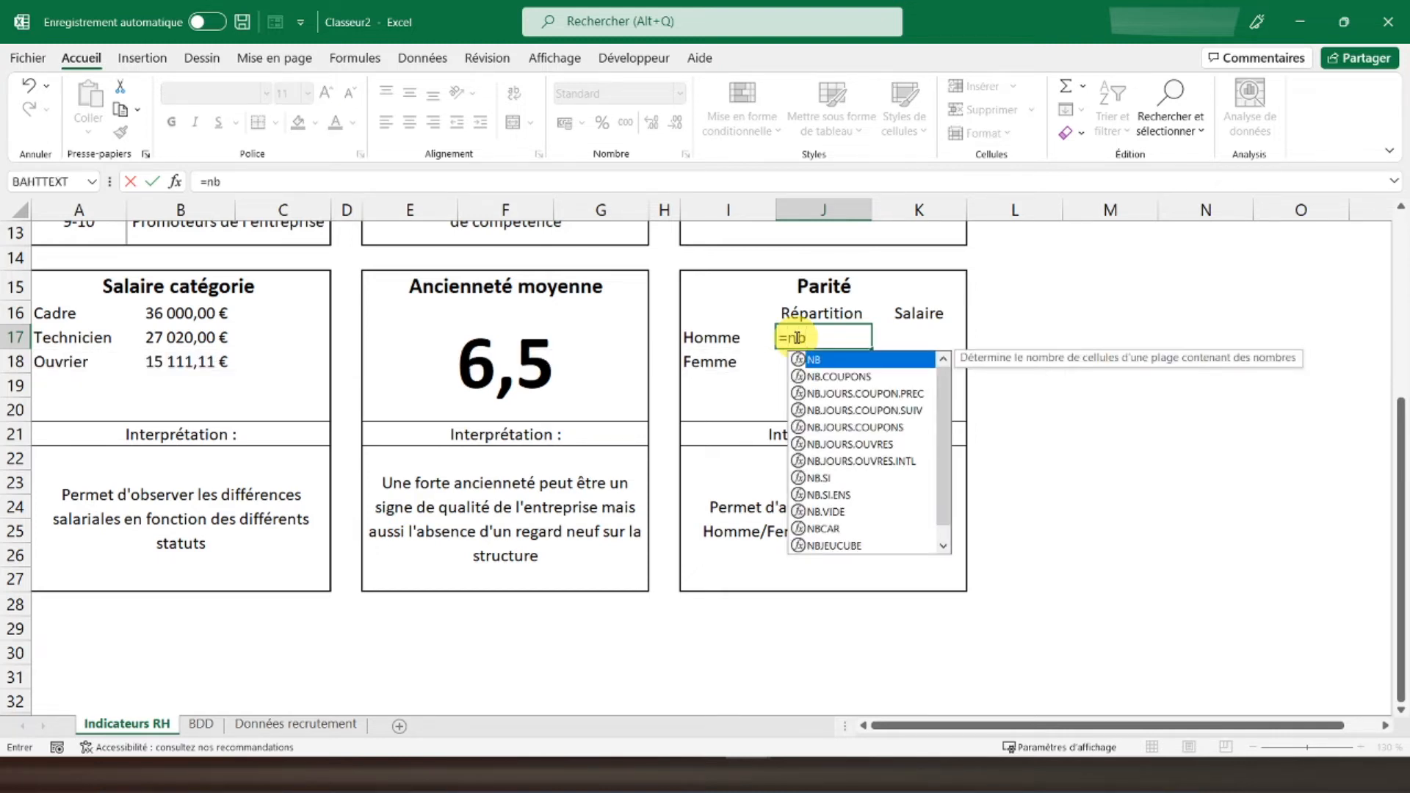
pyautogui.write('.si')
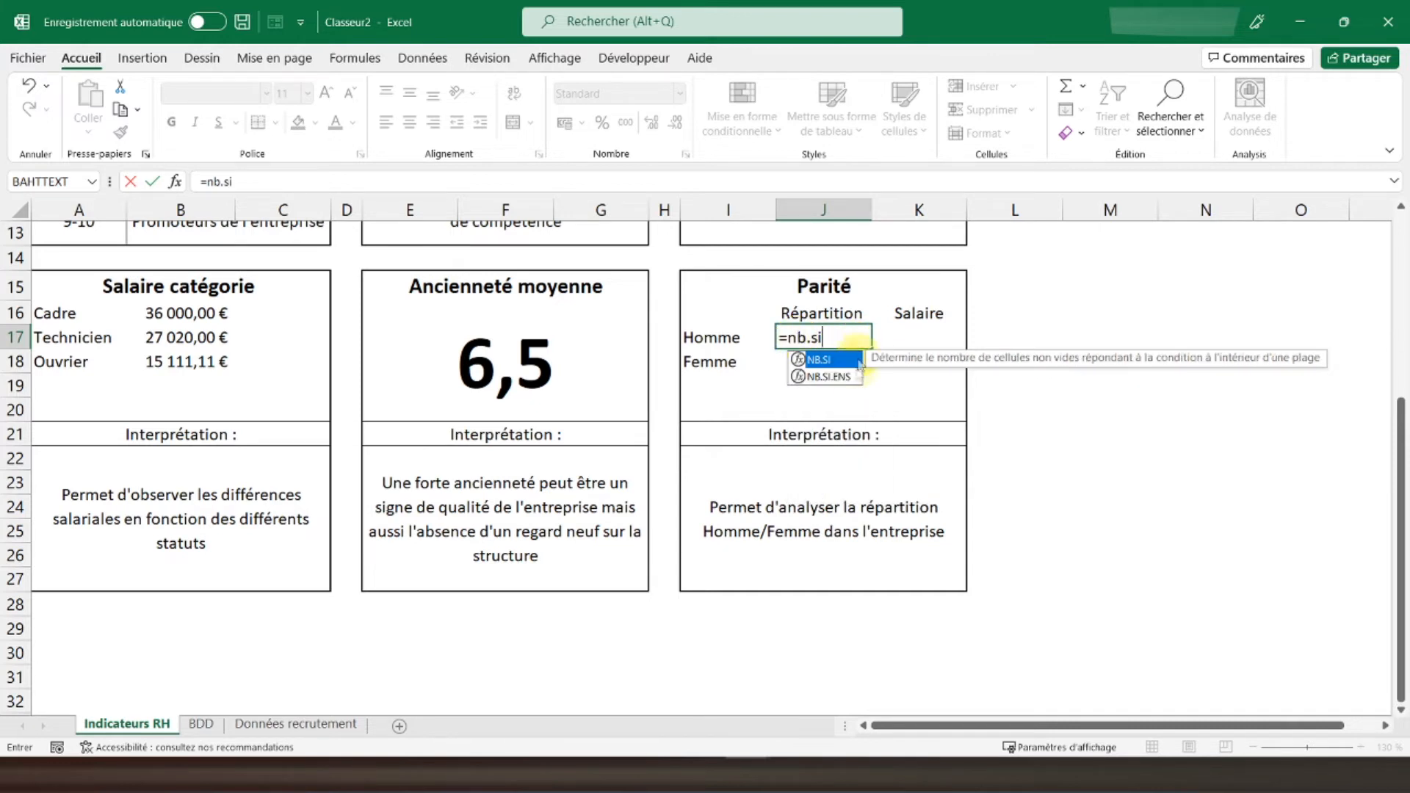
pyautogui.press('Tab')
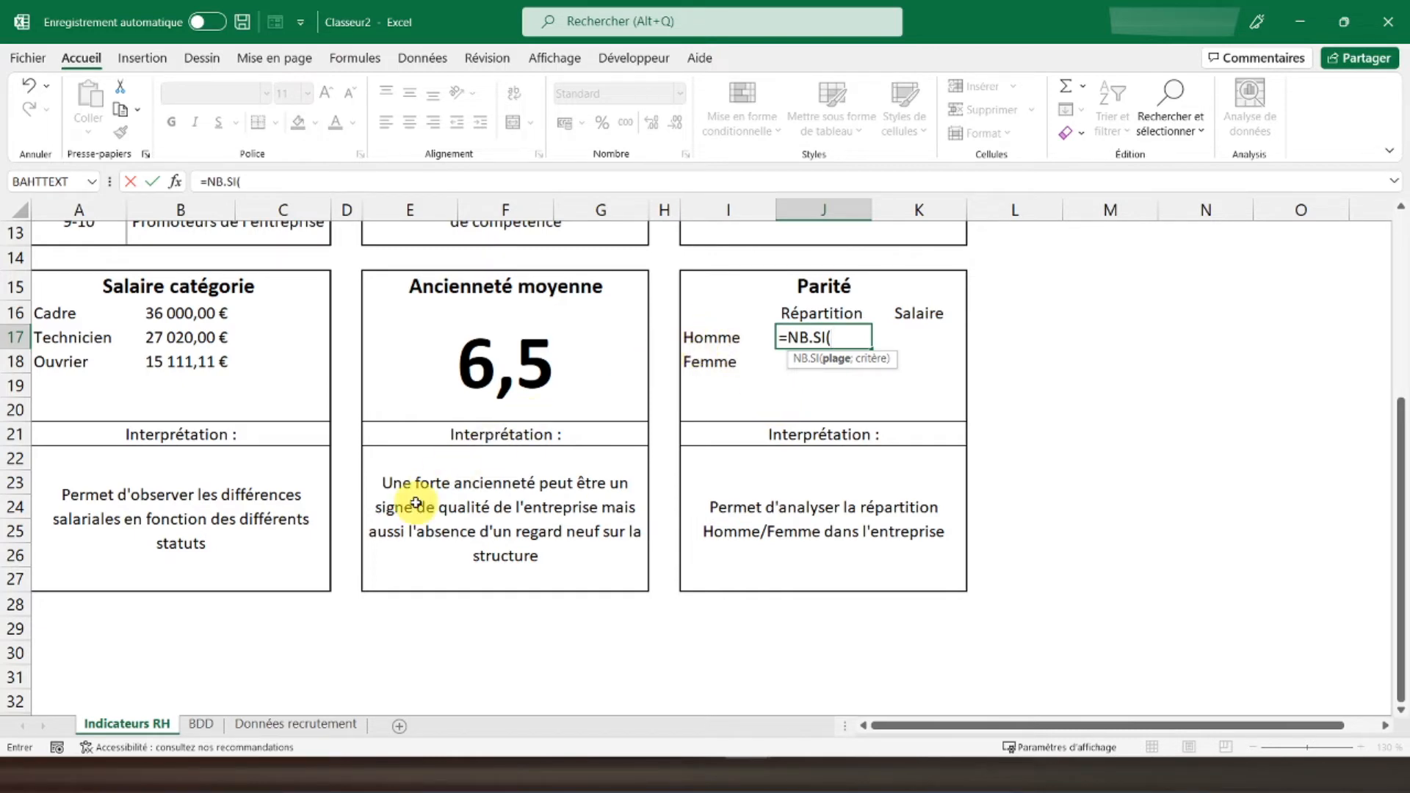
pyautogui.click(201, 726)
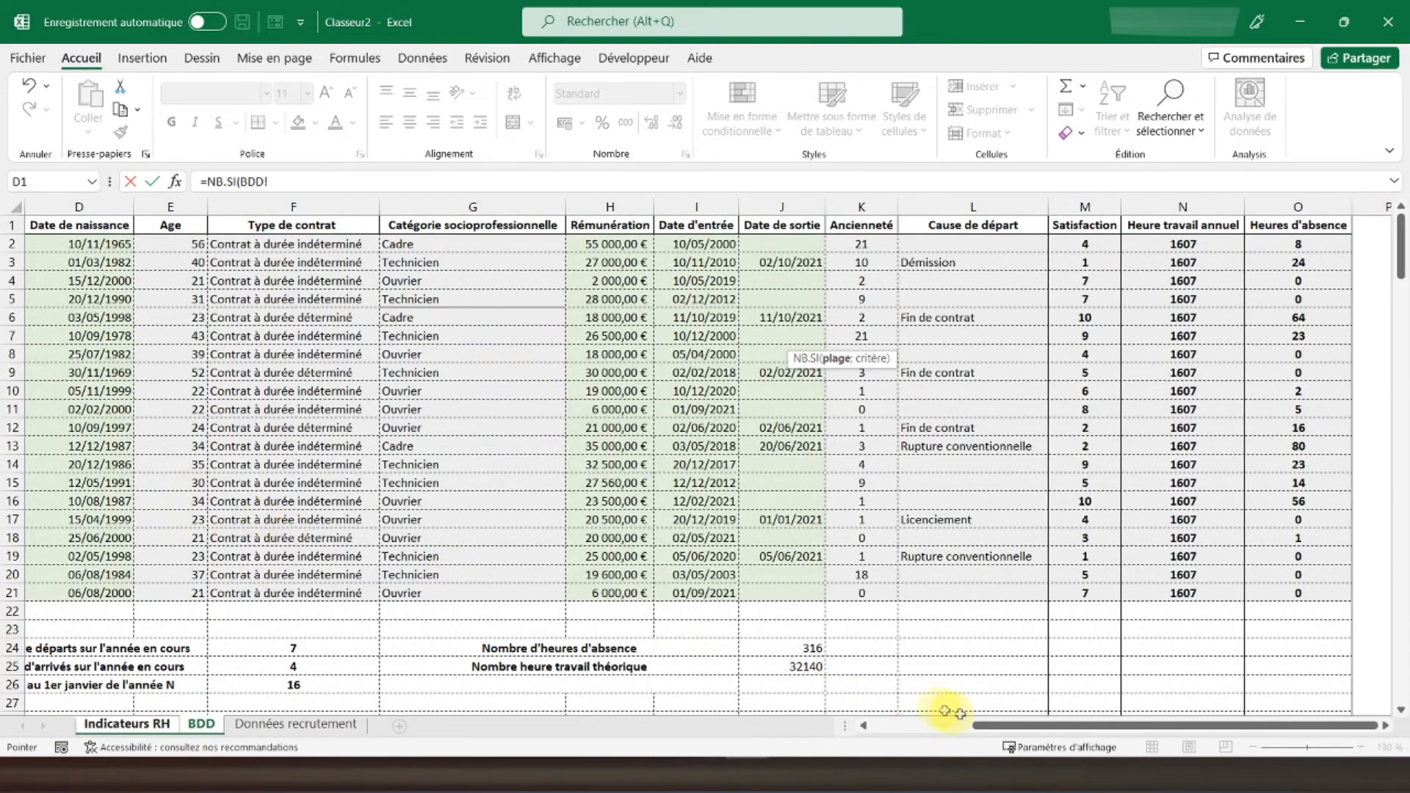
pyautogui.moveTo(1029, 733); pyautogui.dragTo(776, 731)
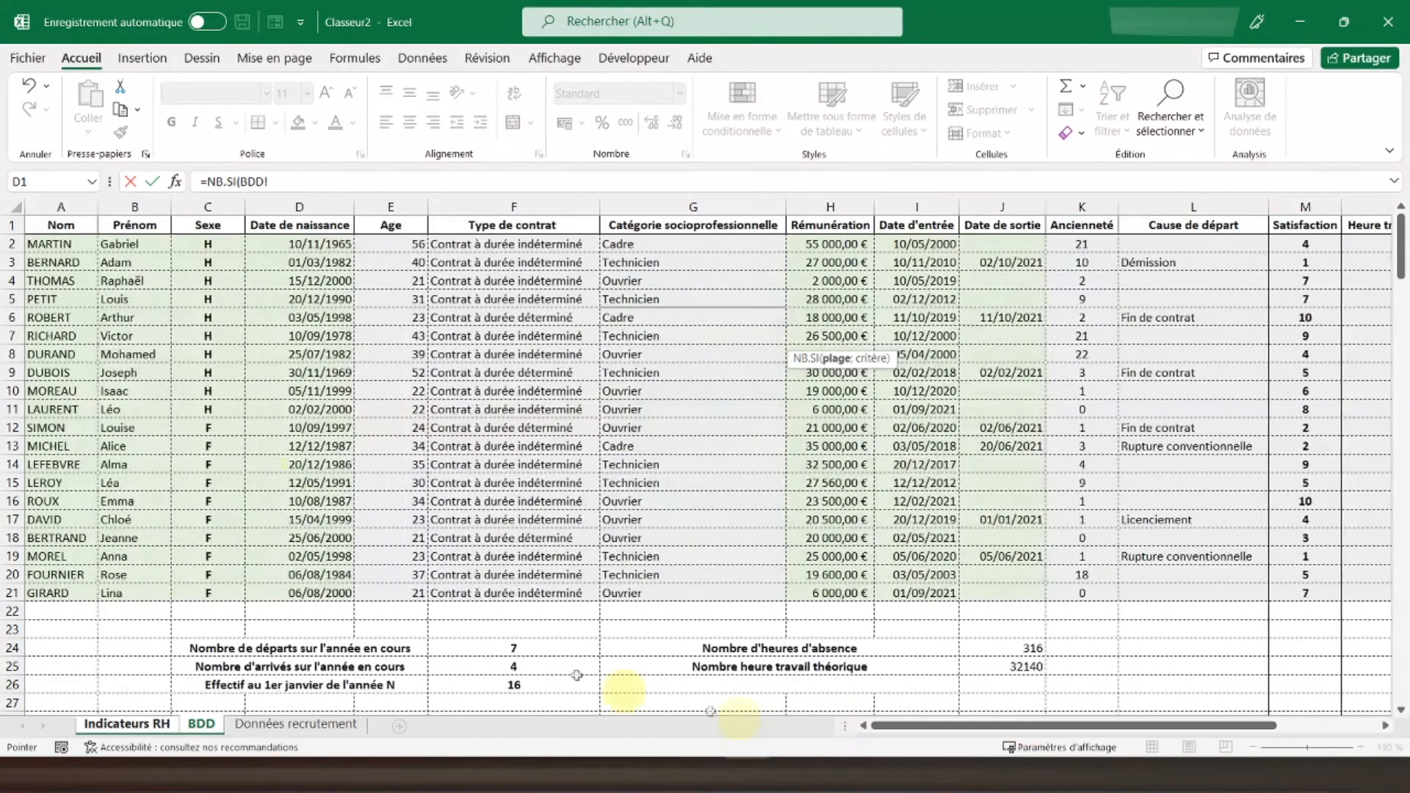
pyautogui.moveTo(208, 244); pyautogui.dragTo(203, 591)
pyautogui.write(';')
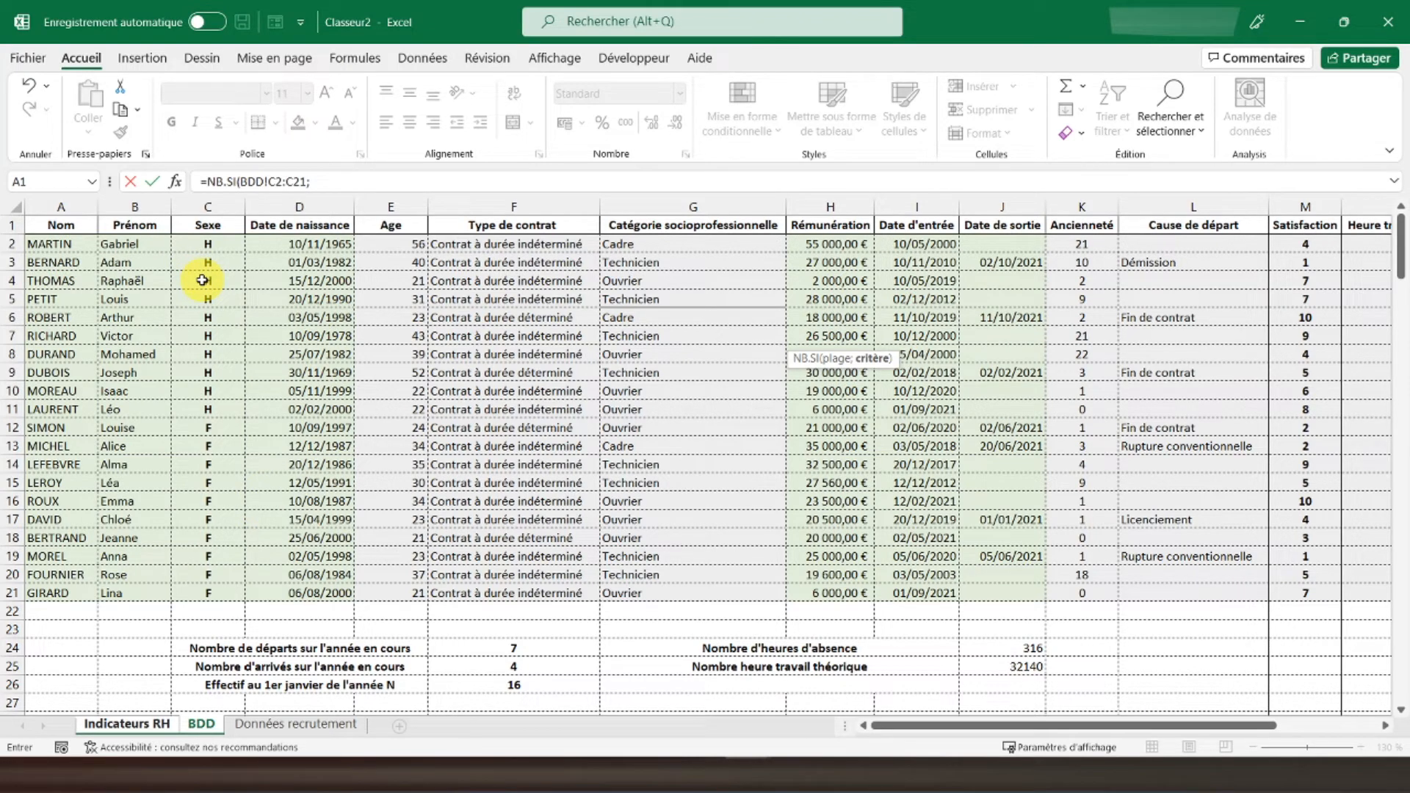
pyautogui.click(201, 723)
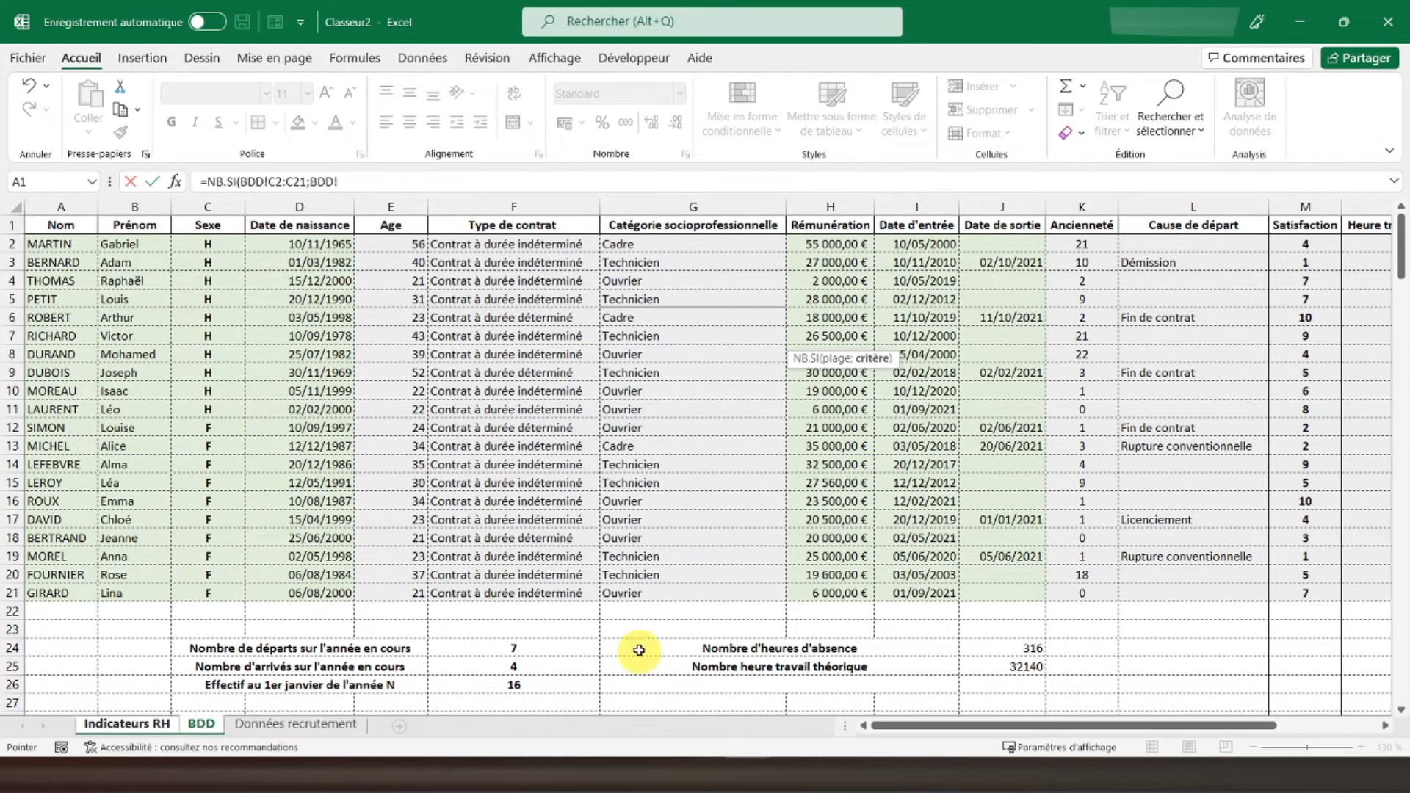
pyautogui.click(126, 724)
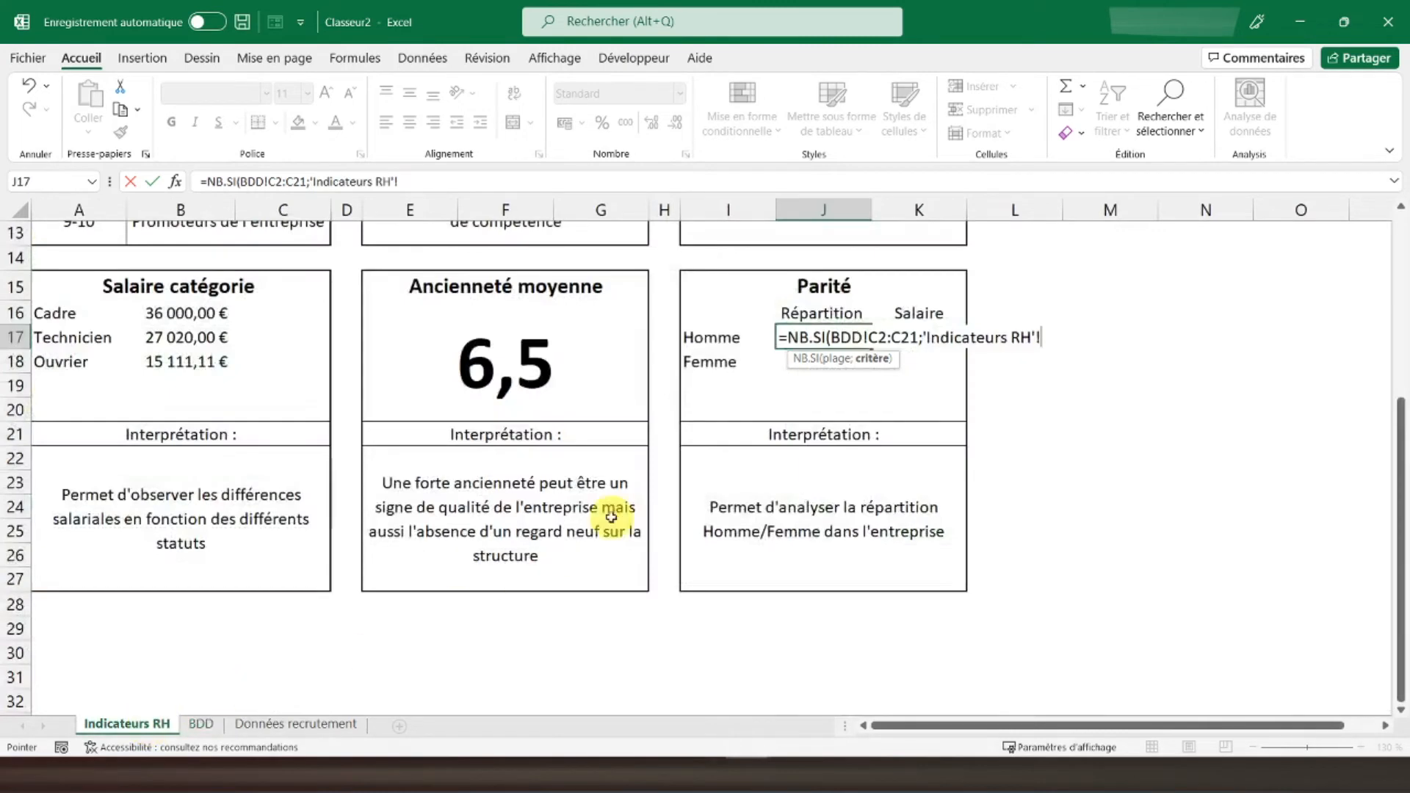
pyautogui.click(200, 724)
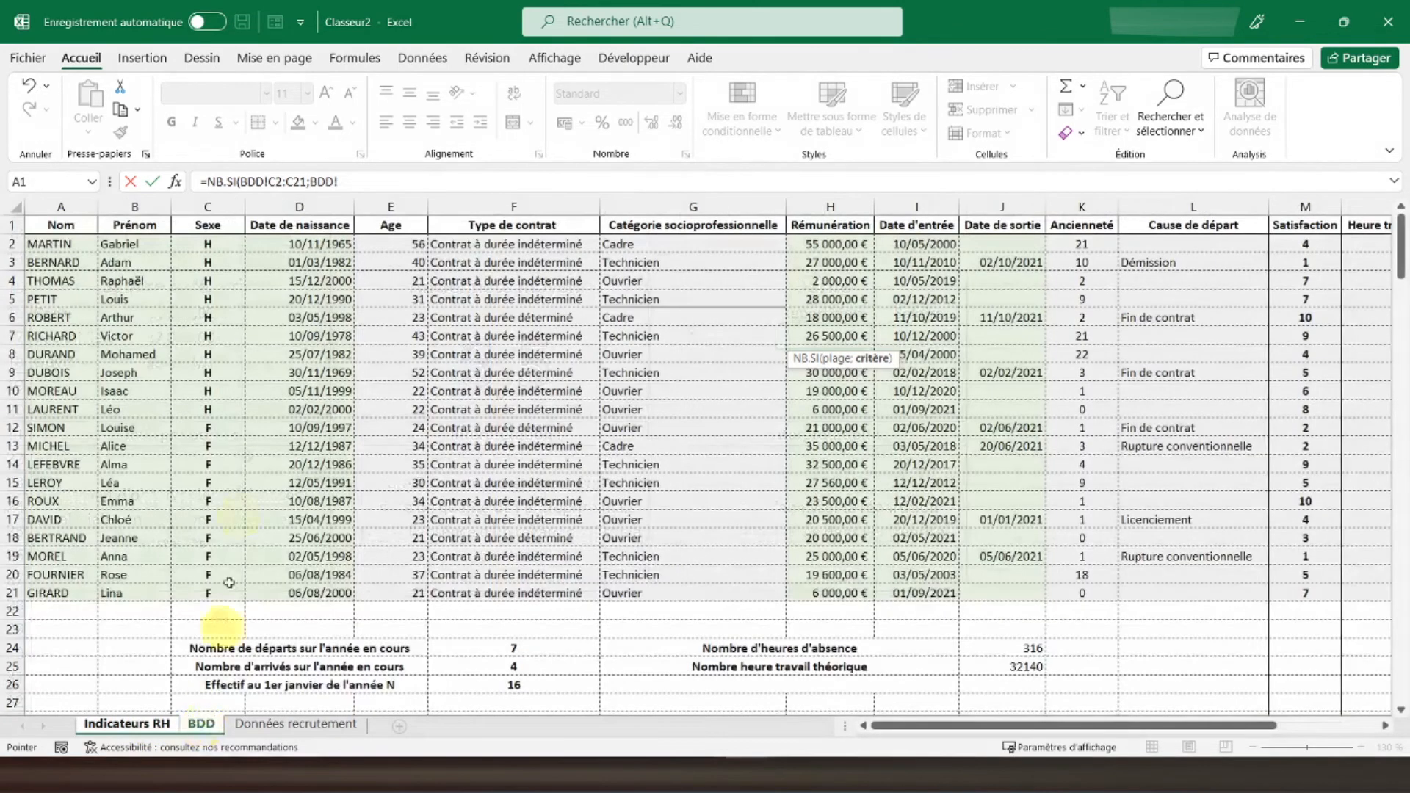
# Step: Replace the stray BDD! reference with the criterion "H" and complete the NB.SI formula
pyautogui.moveTo(338, 182); pyautogui.dragTo(311, 182)
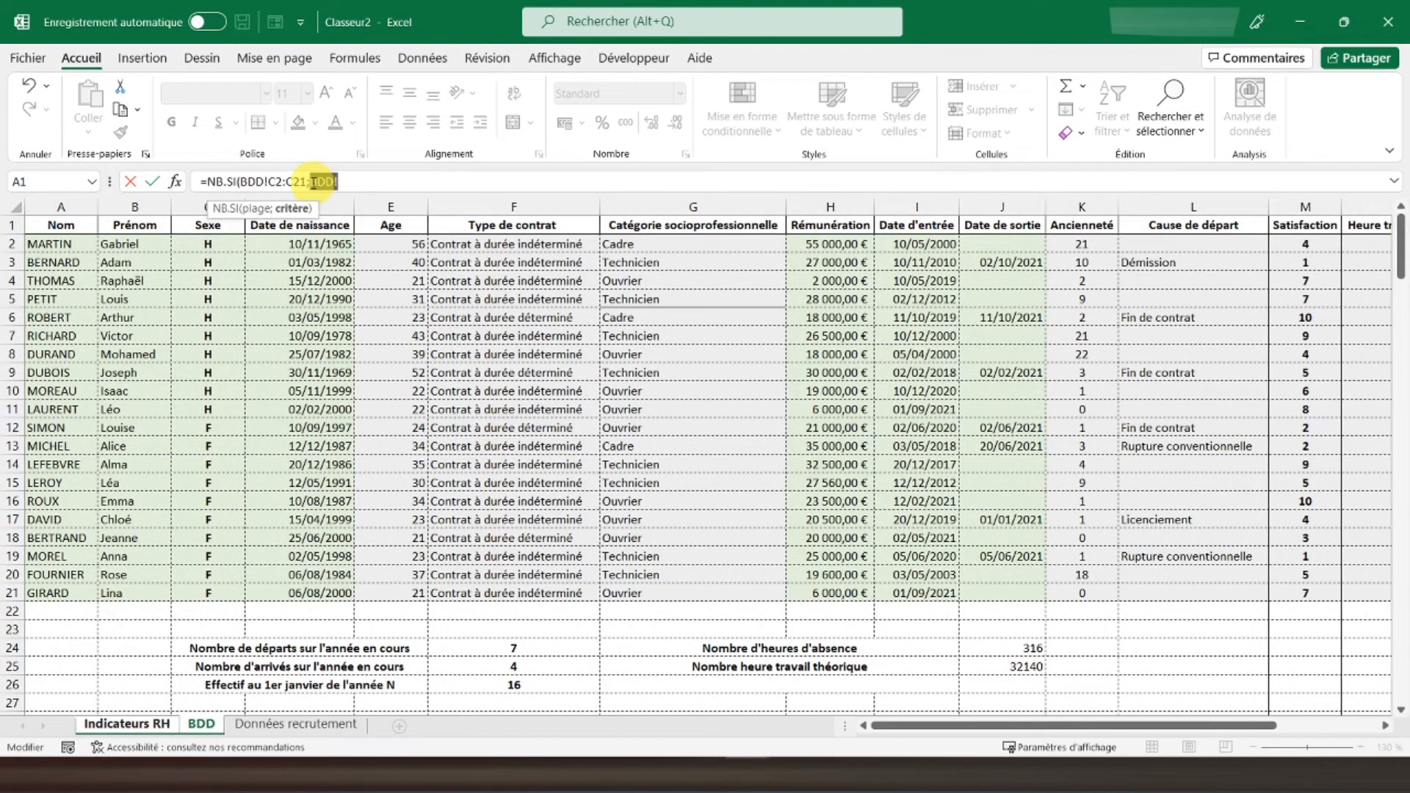
pyautogui.write('"H")')
pyautogui.press('Return')
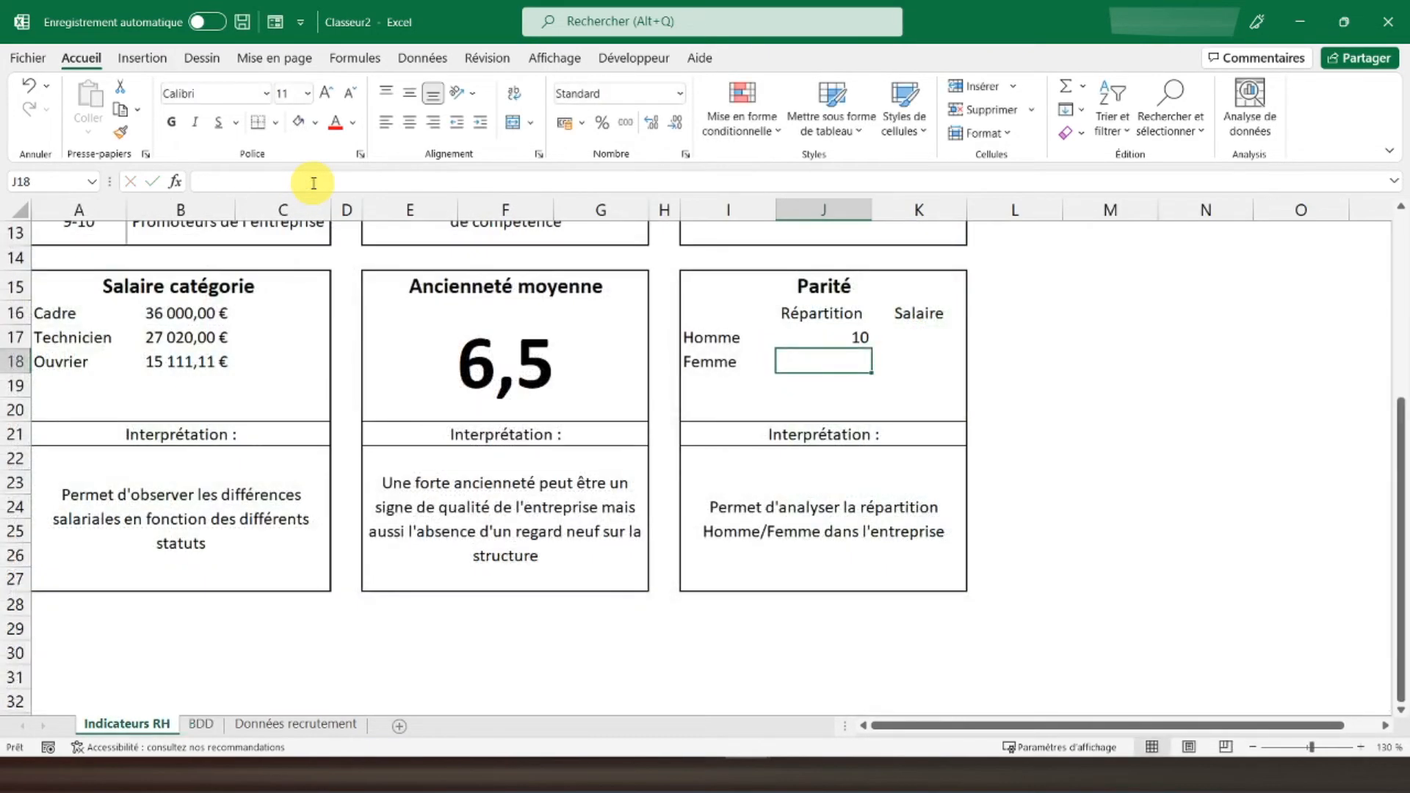
# Step: Make the BDD range in the J17 formula absolute, as $C$2:$C$21
pyautogui.click(822, 344)
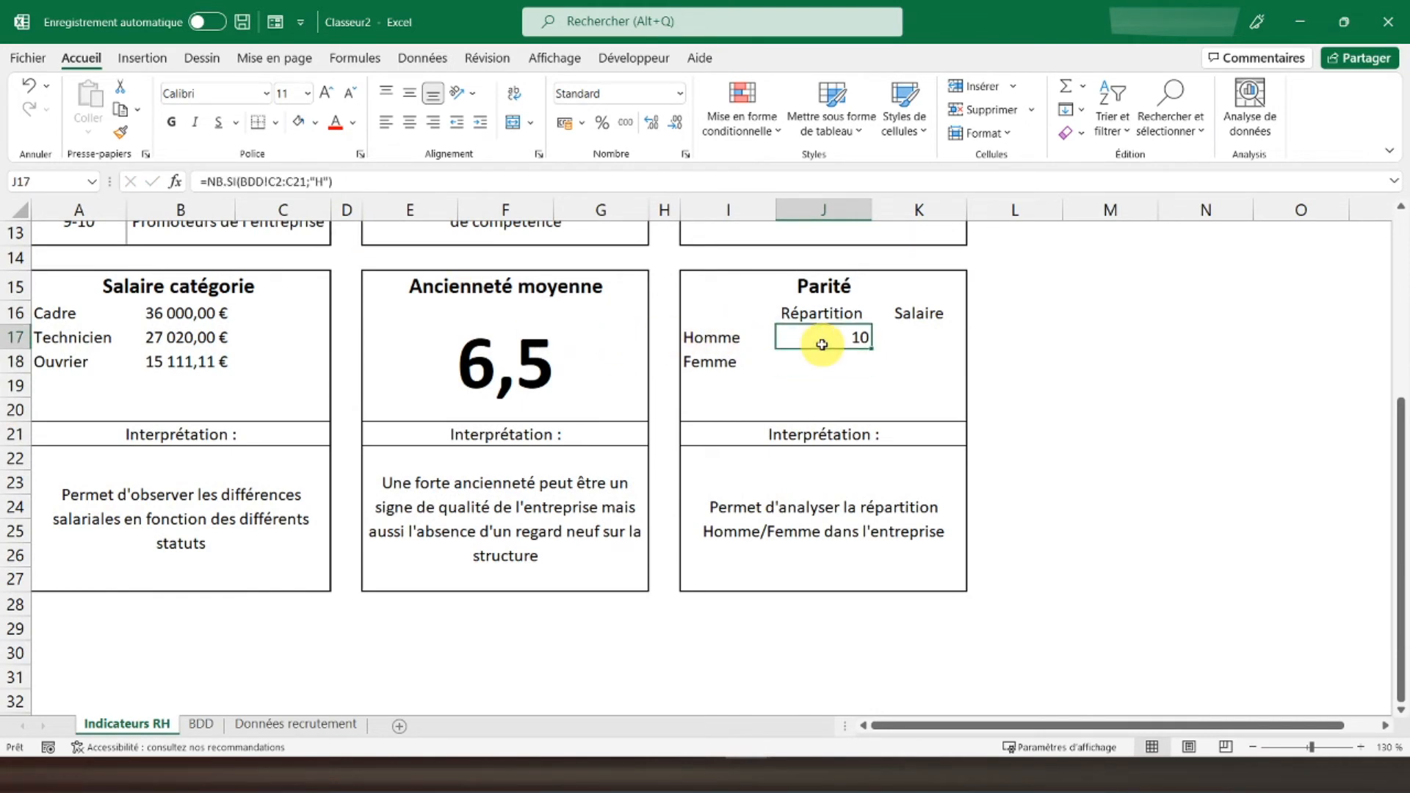
pyautogui.click(274, 181)
pyautogui.press('F4')
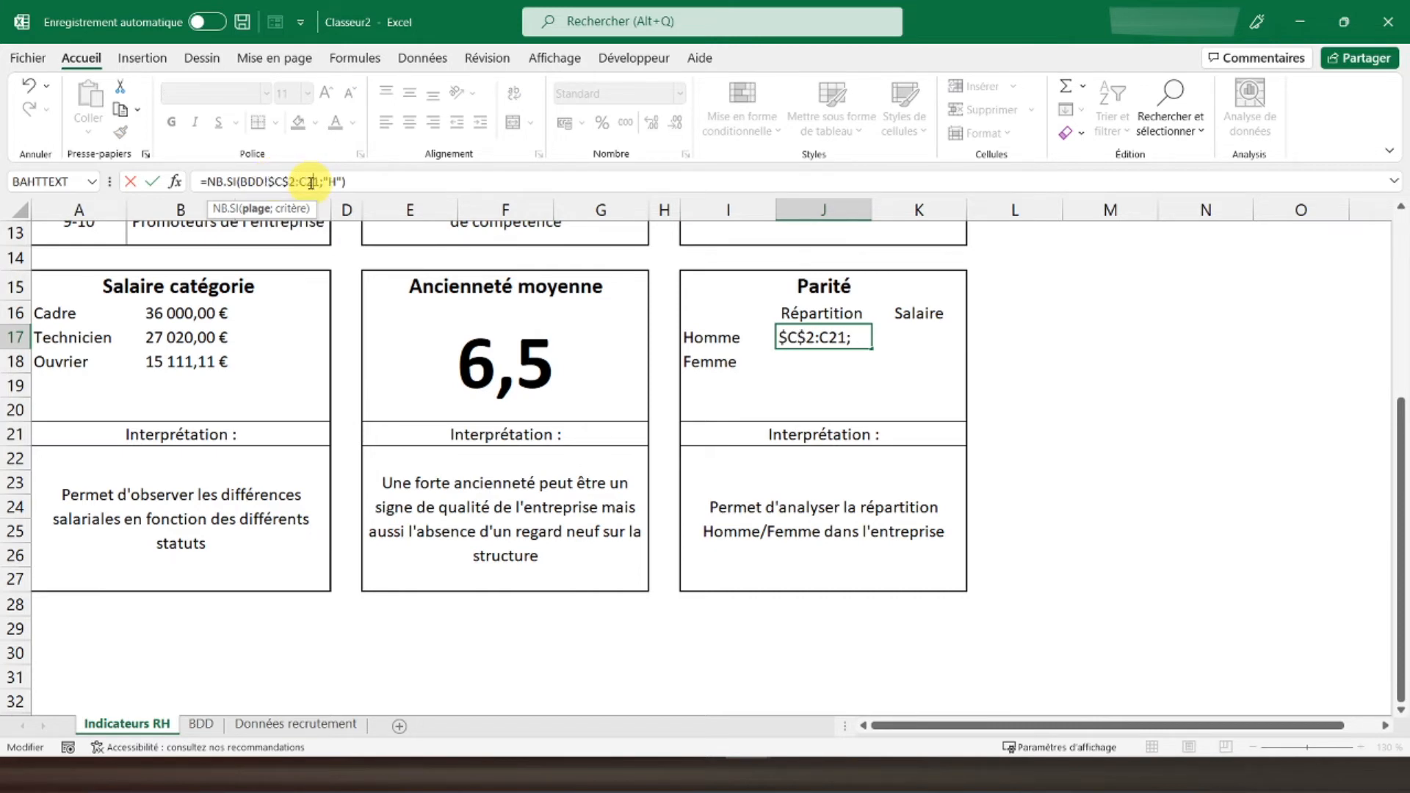
pyautogui.press('F4')
pyautogui.press('Return')
# Step: Fill the J17 formula down to J18 for Femme, and change the criterion there to "F"
pyautogui.click(823, 338)
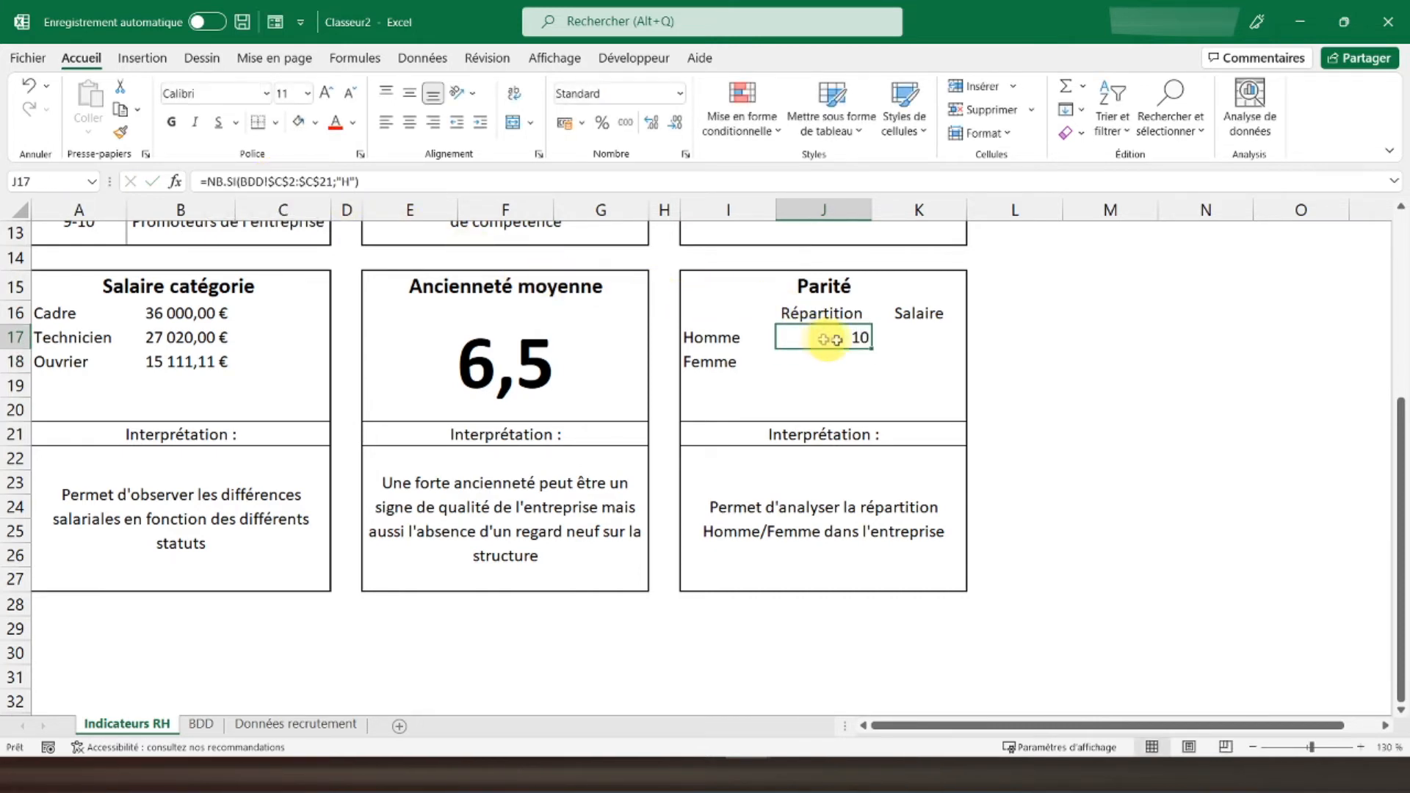
pyautogui.moveTo(872, 348); pyautogui.dragTo(852, 364)
pyautogui.click(817, 360)
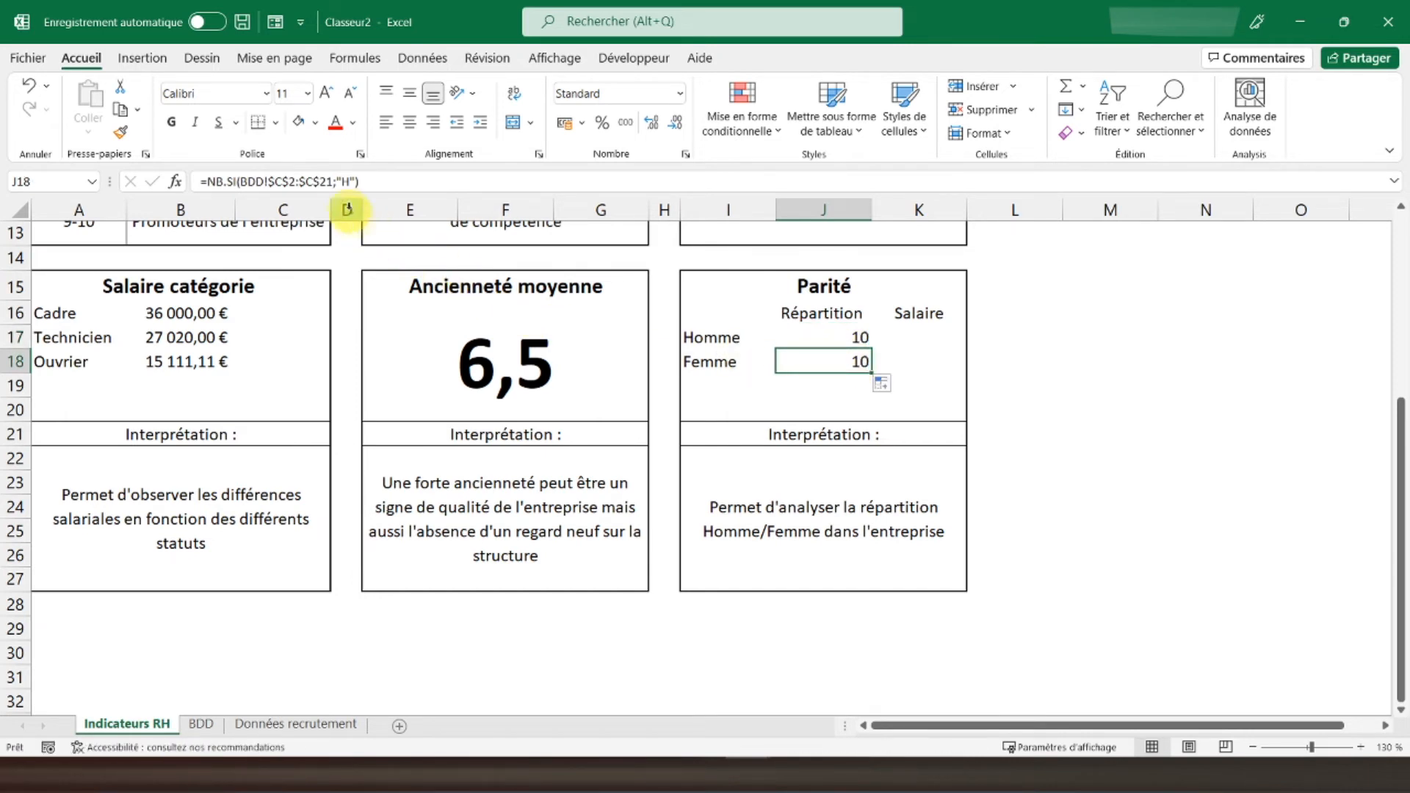
pyautogui.click(347, 182)
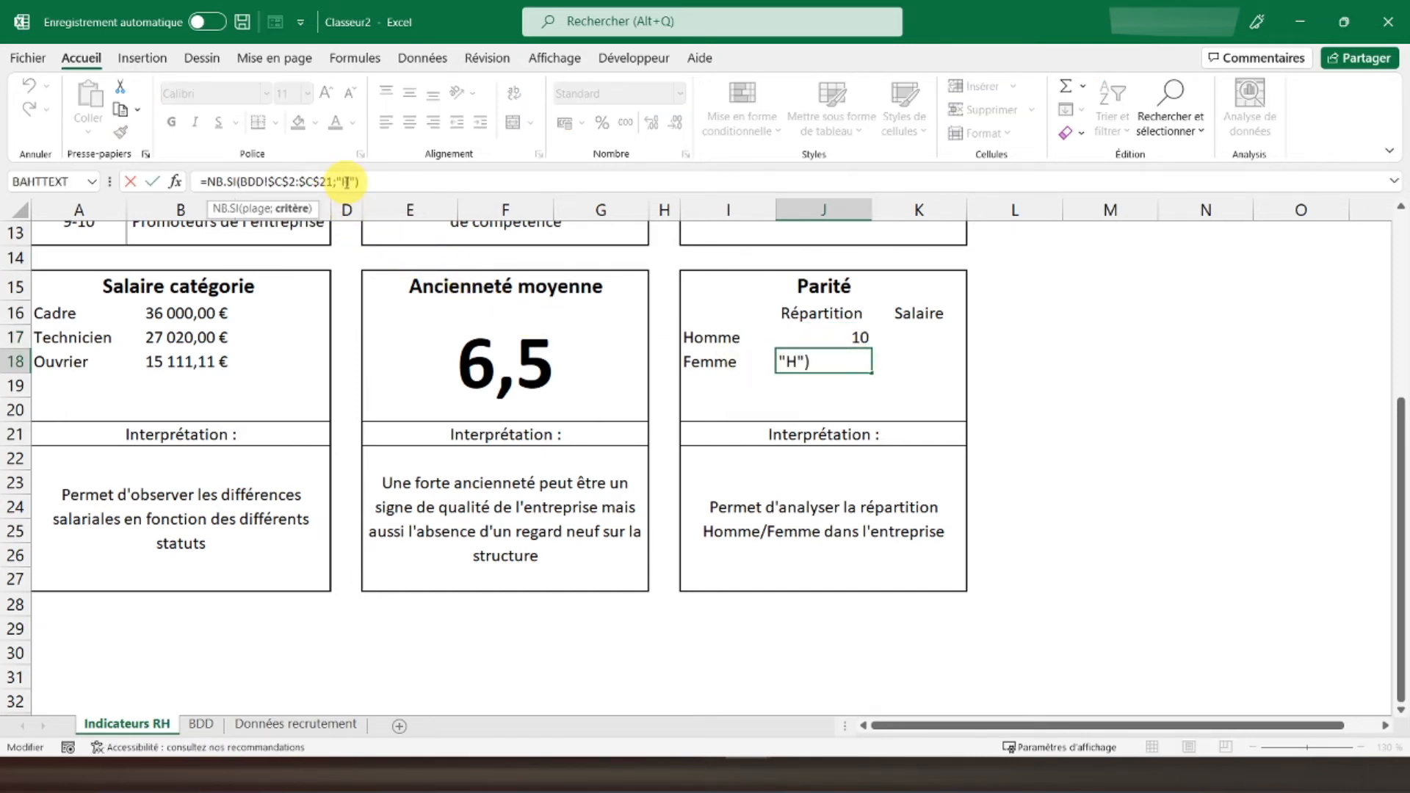
pyautogui.press('BackSpace')
pyautogui.write('F')
pyautogui.press('Return')
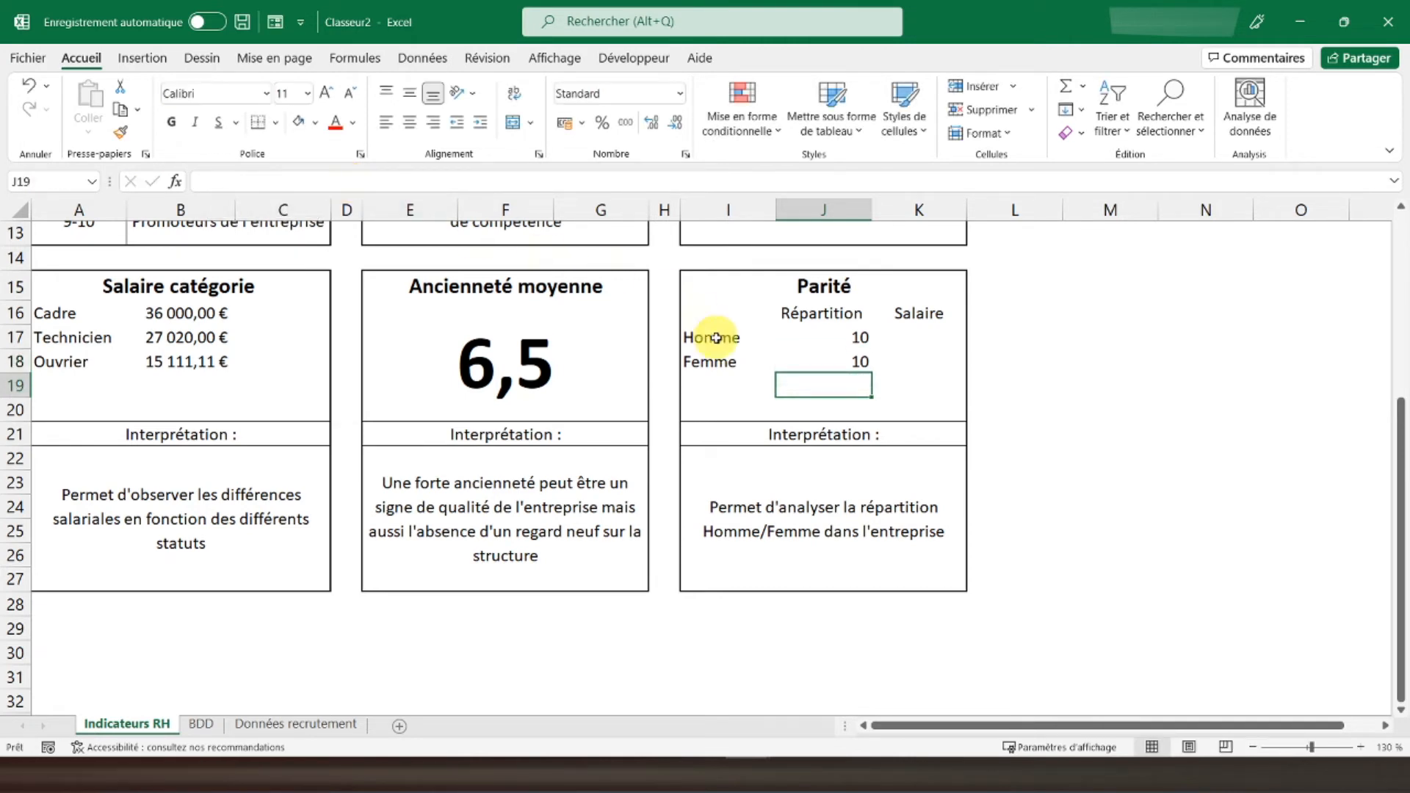
# Step: Center the Homme and Femme counts in J17:J18 horizontally
pyautogui.click(820, 341)
pyautogui.moveTo(819, 341); pyautogui.dragTo(822, 357)
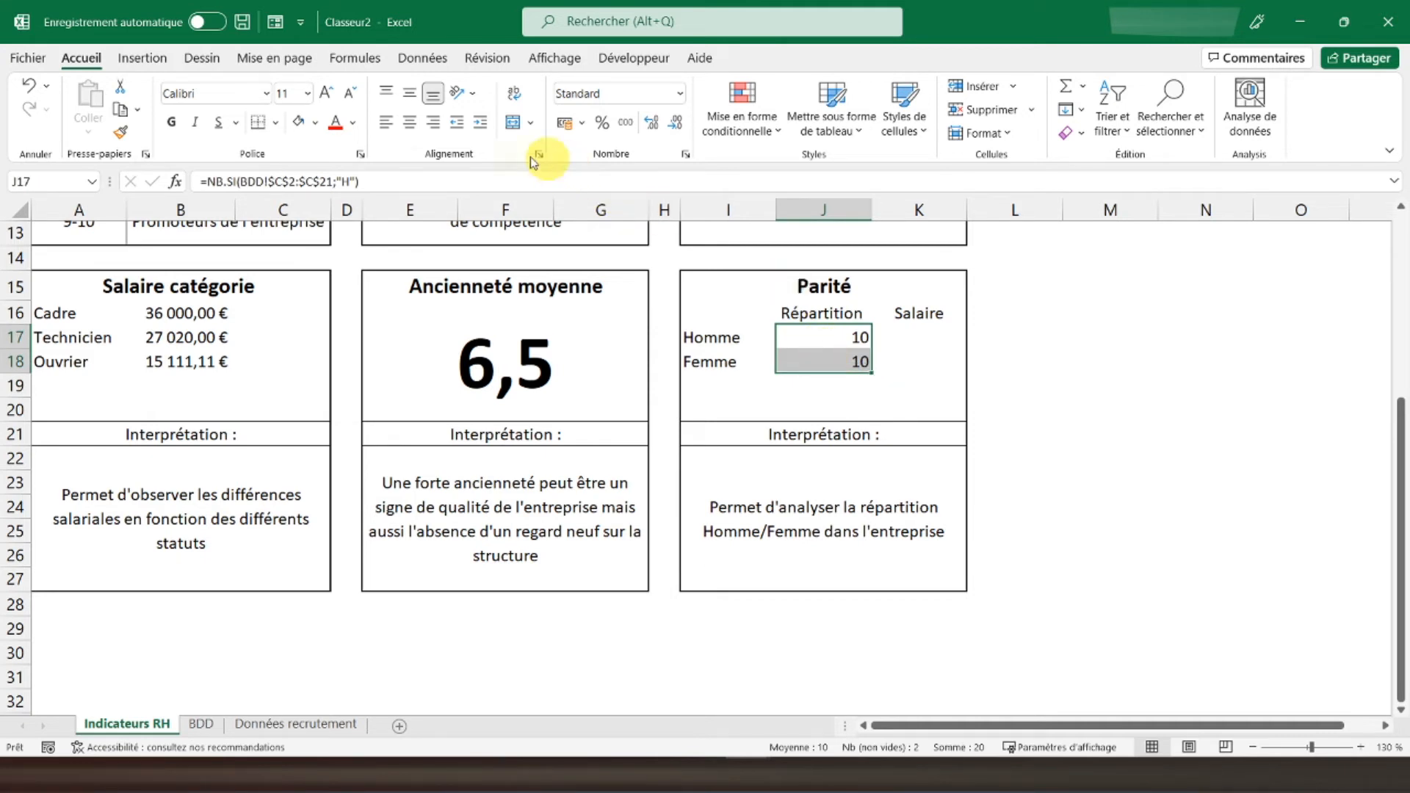
pyautogui.click(410, 125)
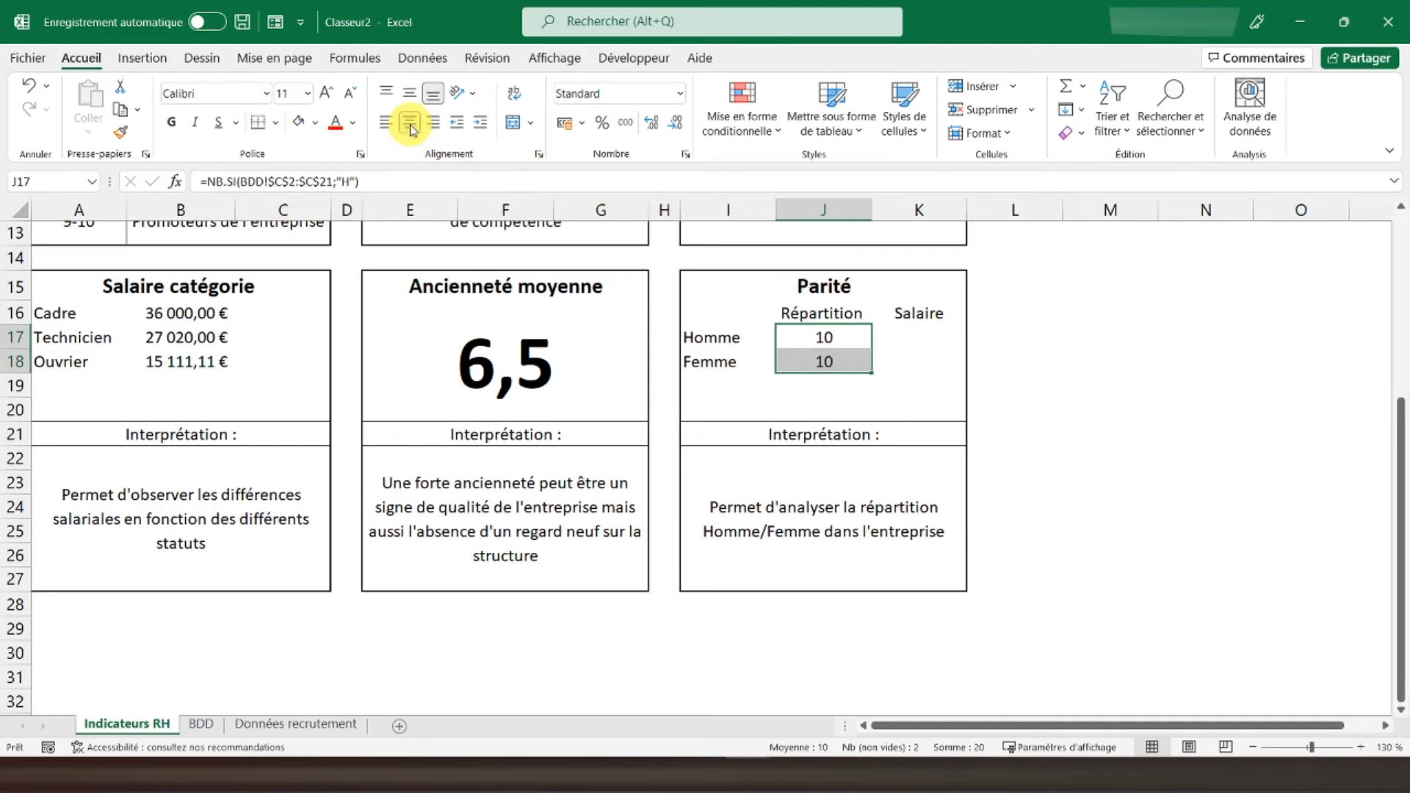
# Step: Select K17 for the Homme average salary and check the Sexe column in the BDD sheet
pyautogui.click(904, 329)
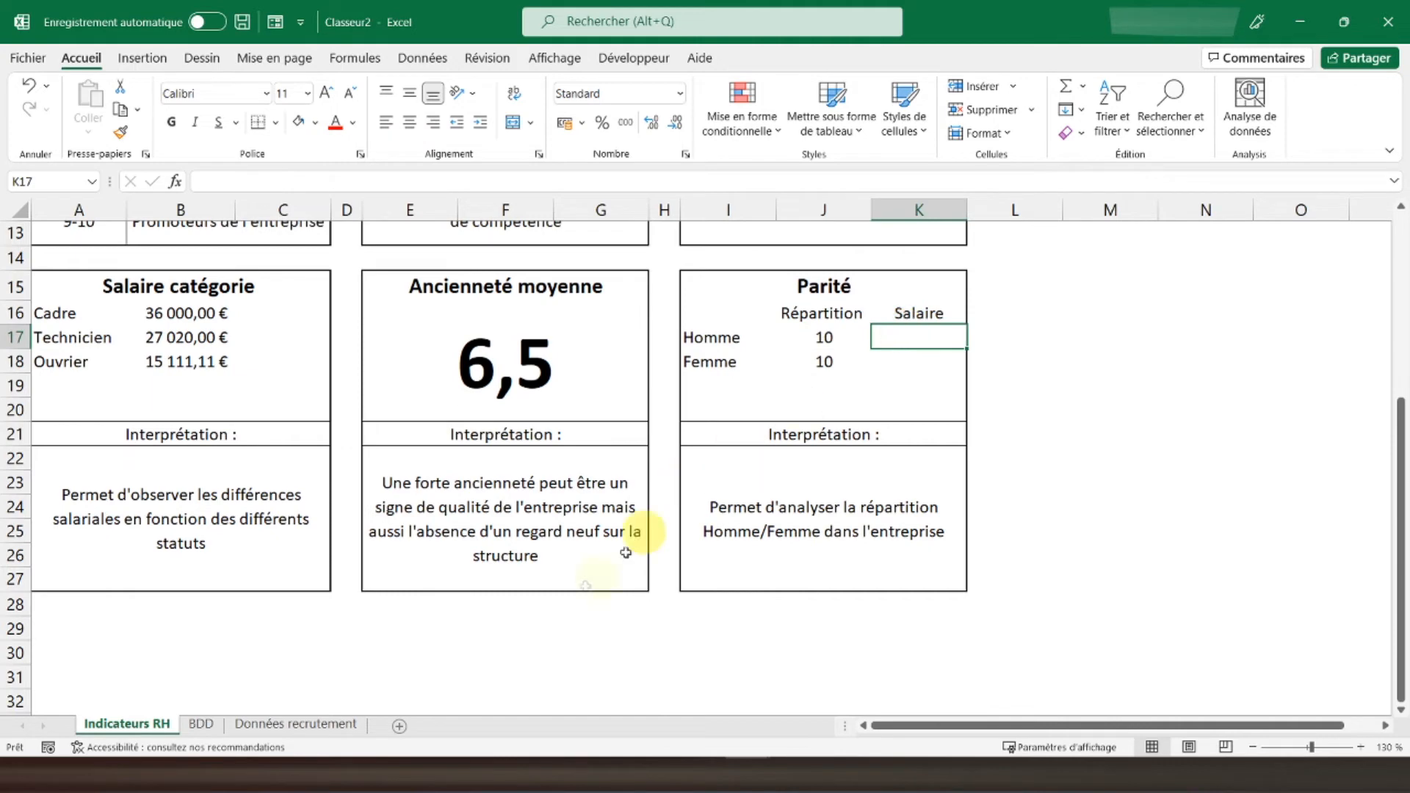
pyautogui.click(200, 724)
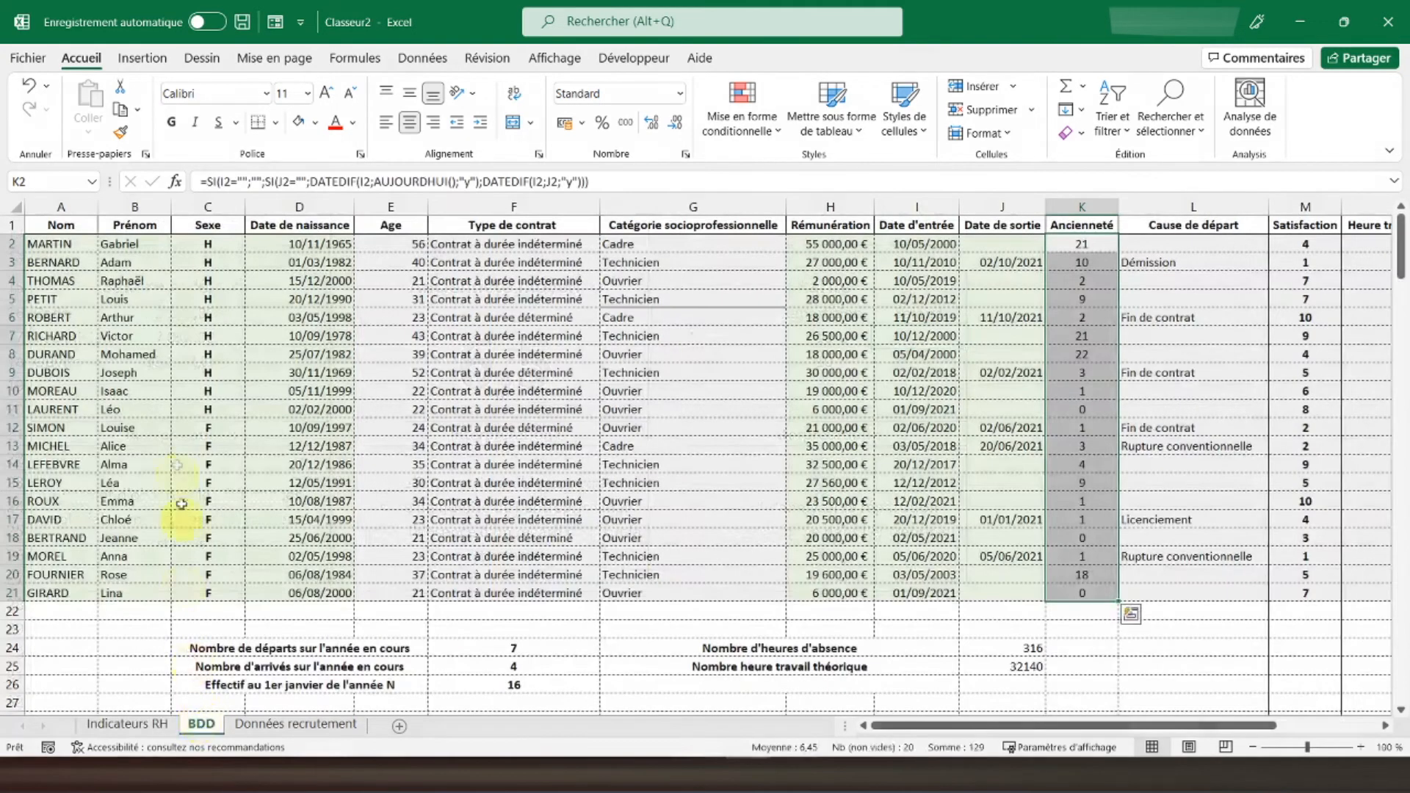
pyautogui.click(200, 244)
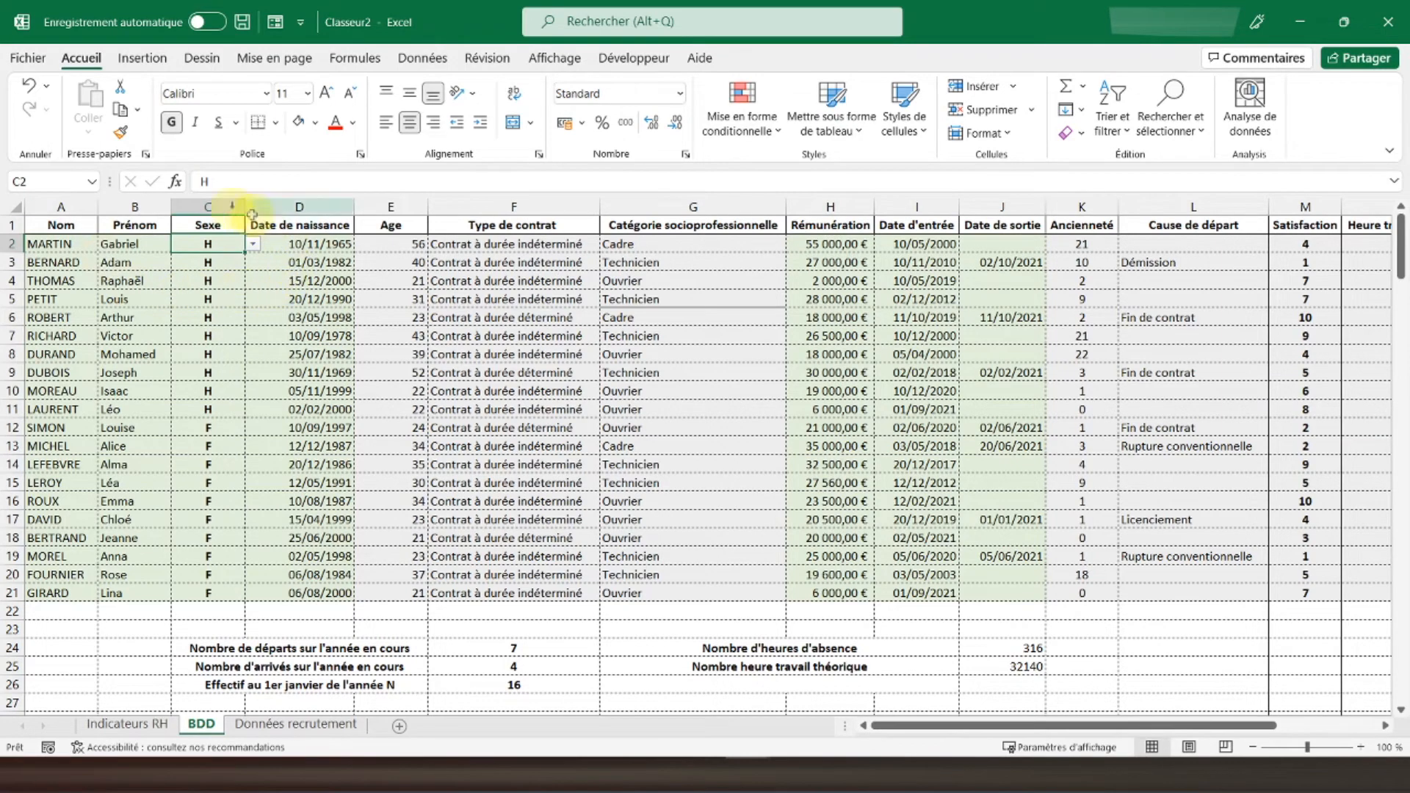
pyautogui.click(126, 724)
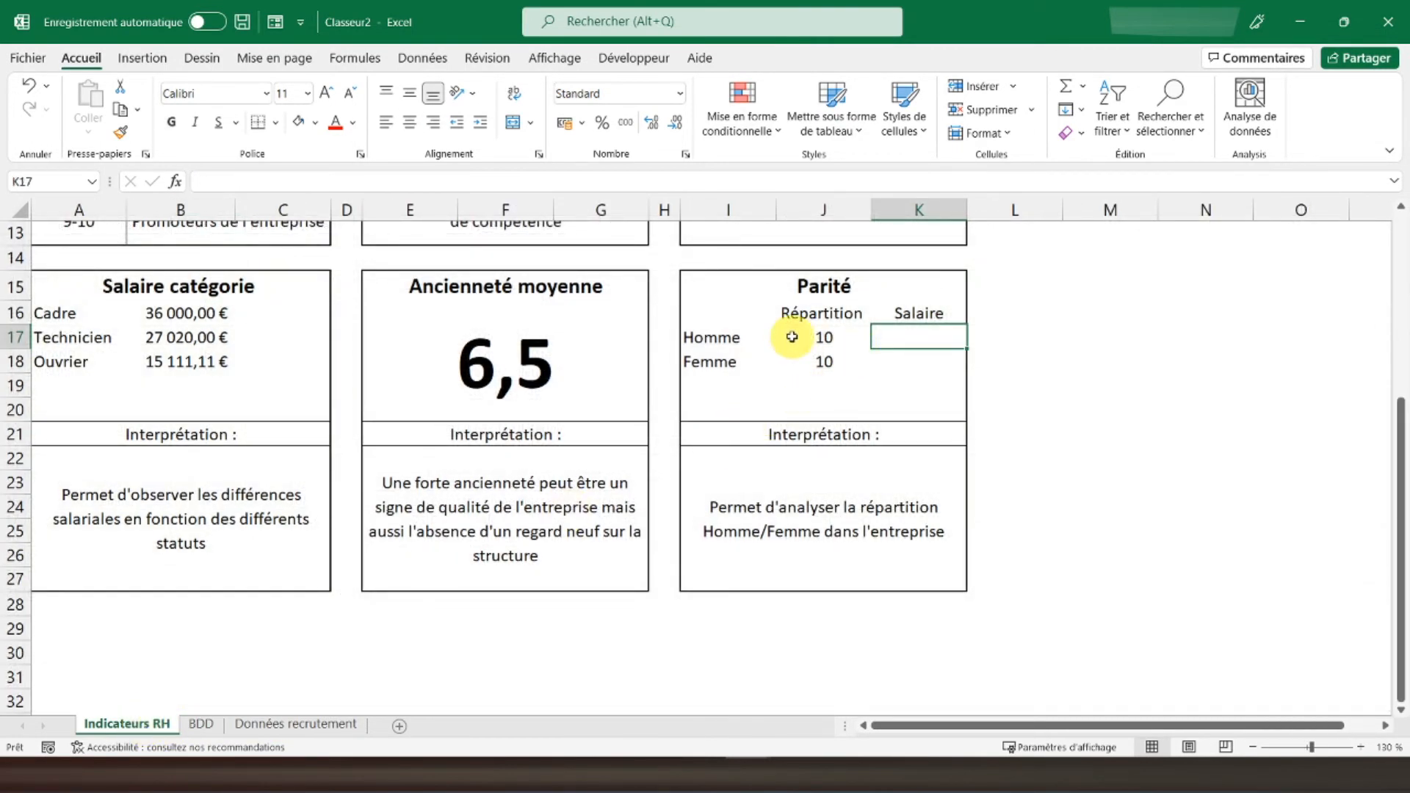
pyautogui.write('=moyenne')
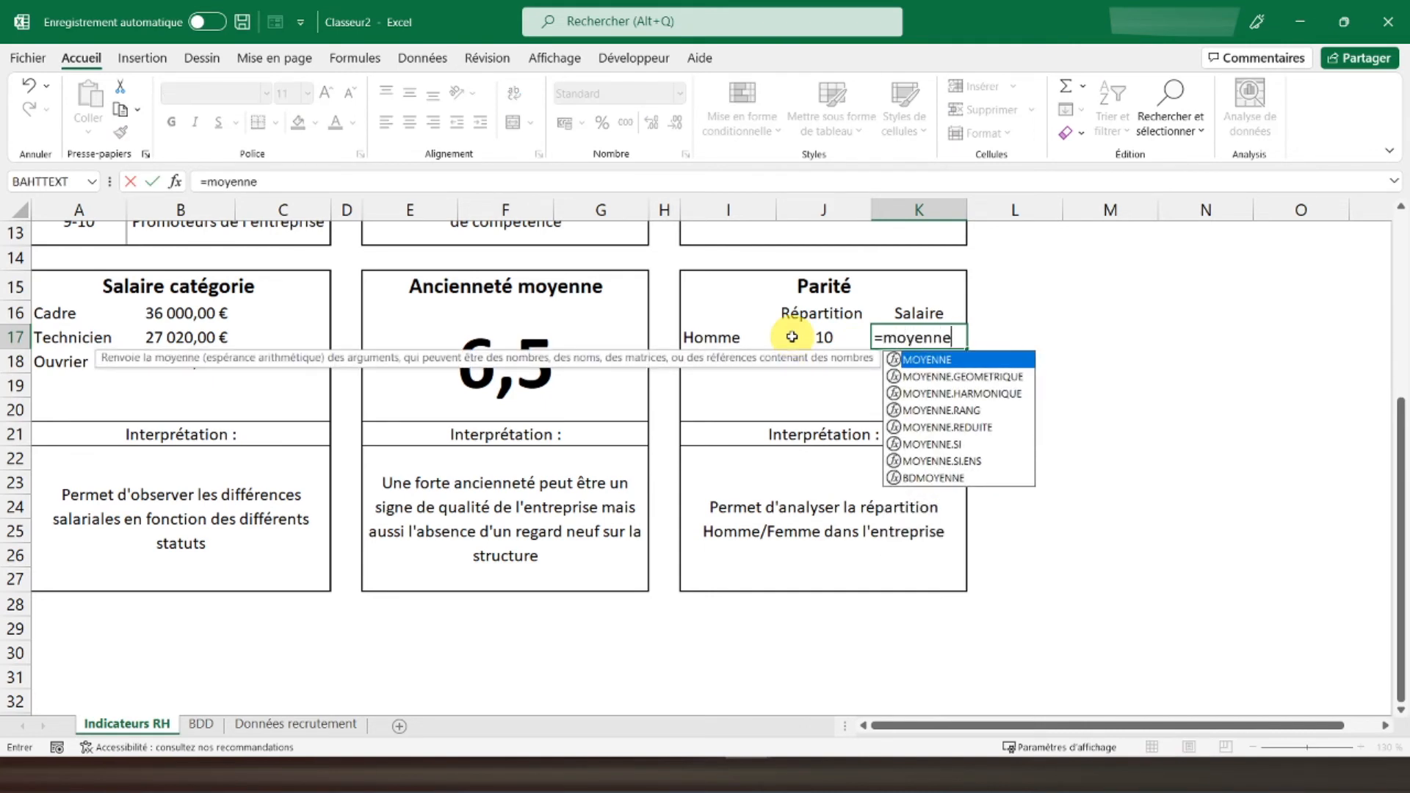
pyautogui.write('.si(')
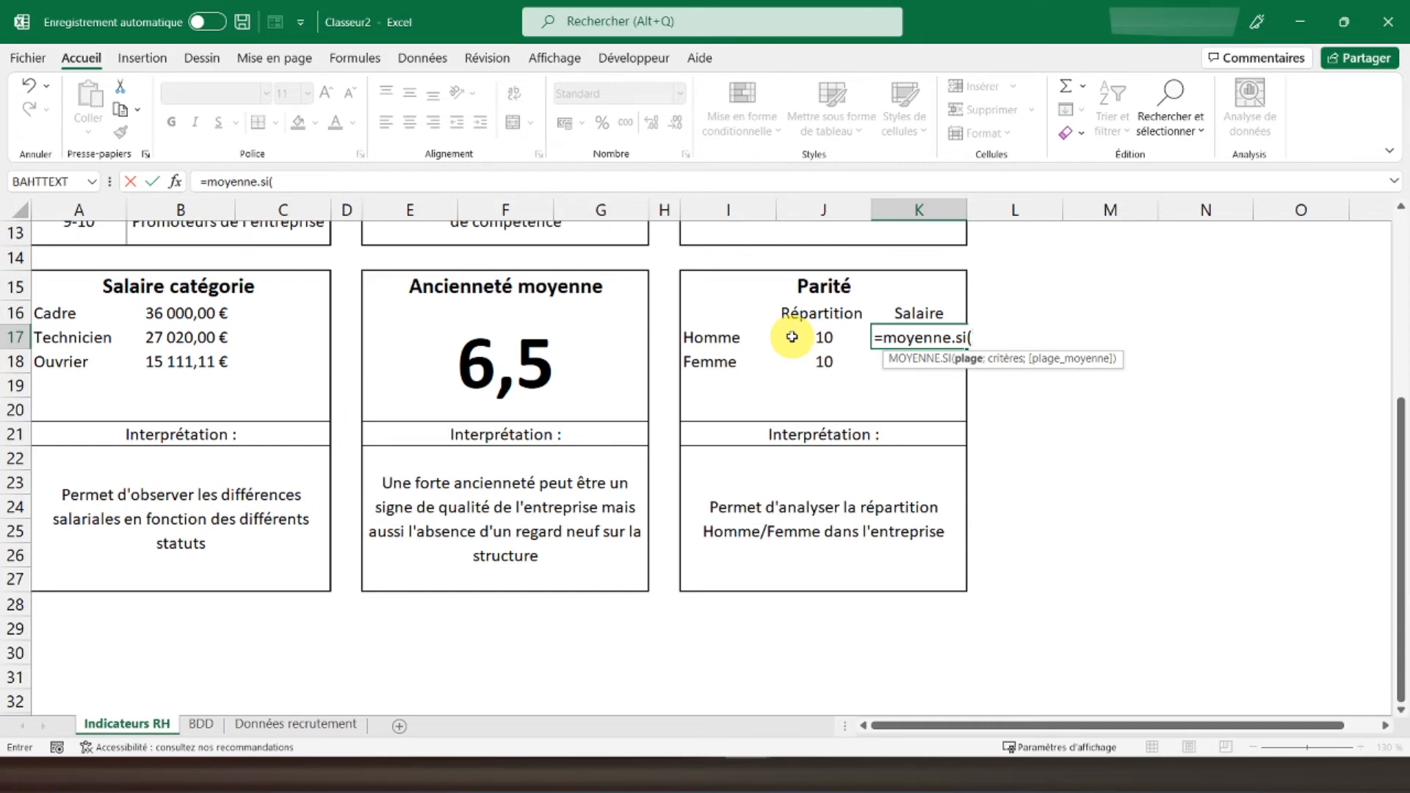
pyautogui.click(201, 725)
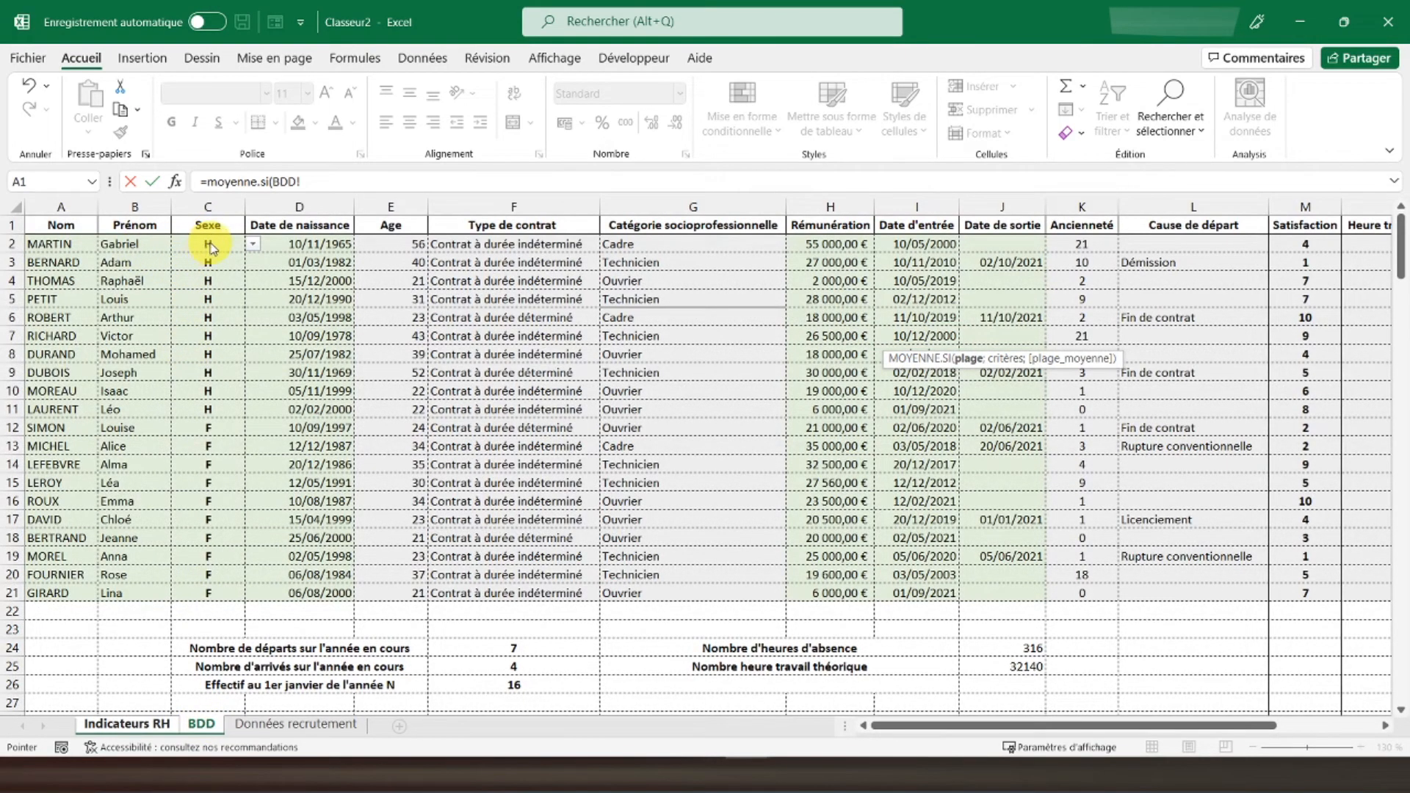
pyautogui.click(312, 181)
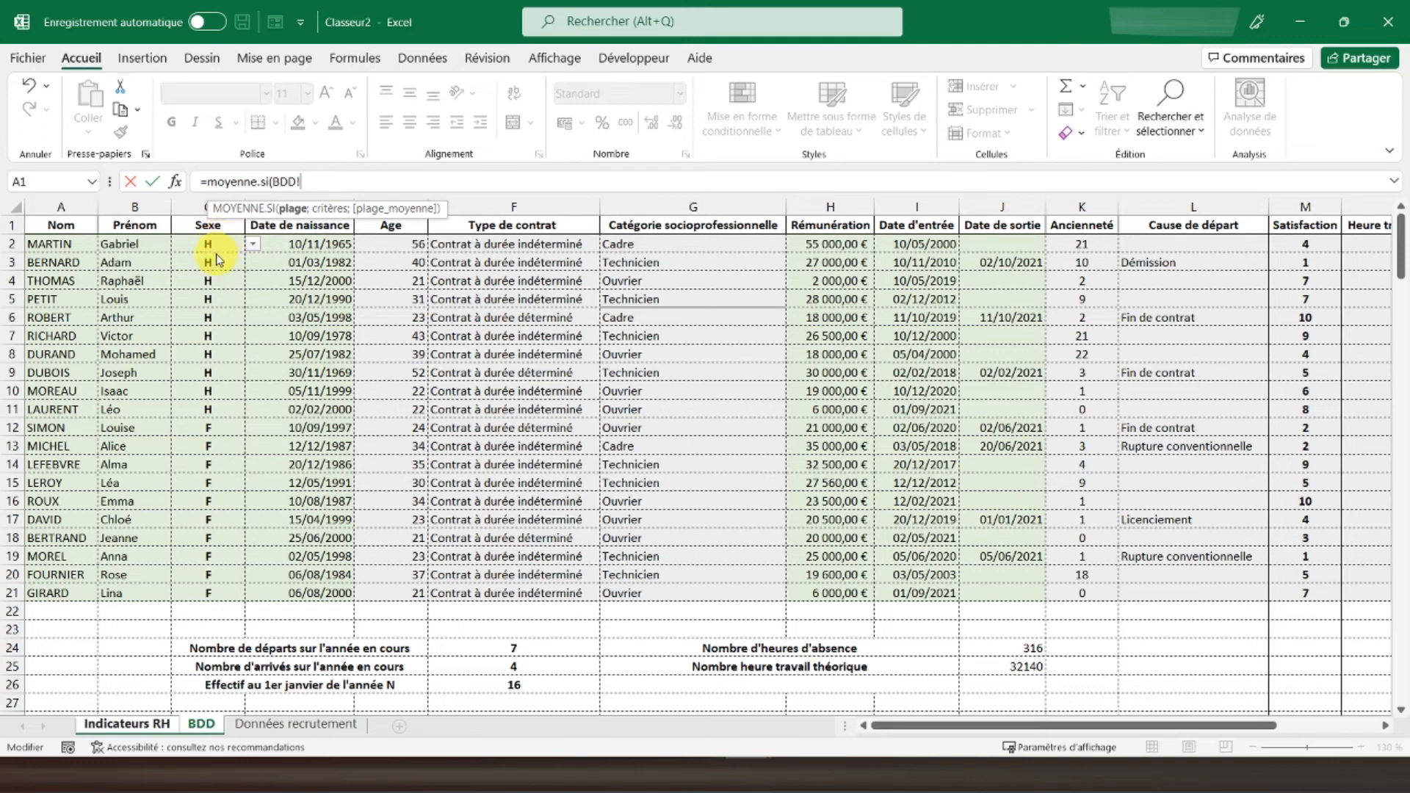
pyautogui.press('Escape')
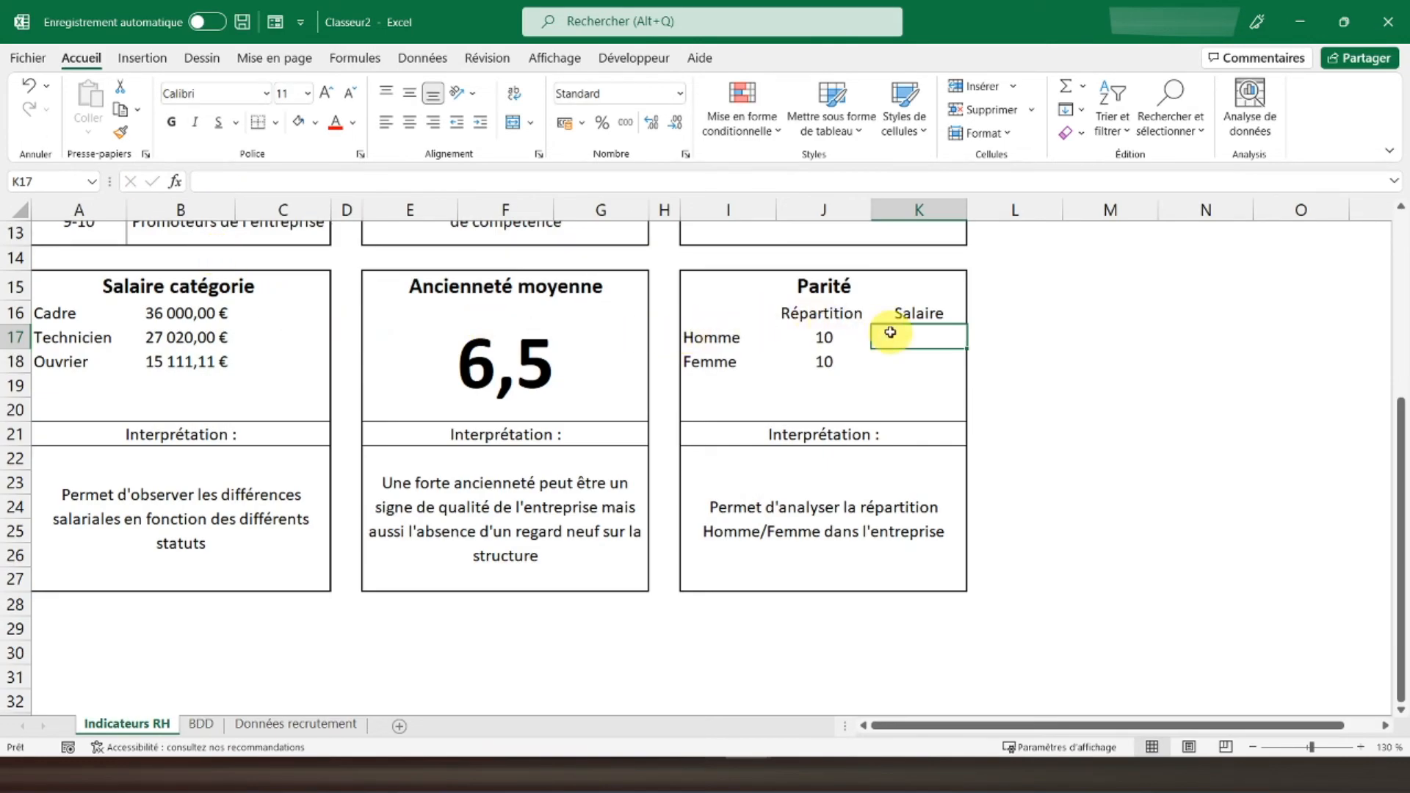
# Step: Enter a MOYENNE.SI formula in K17 averaging BDD!H2:H21 where BDD!C2:C21 equals "H"
pyautogui.write('=moyenne')
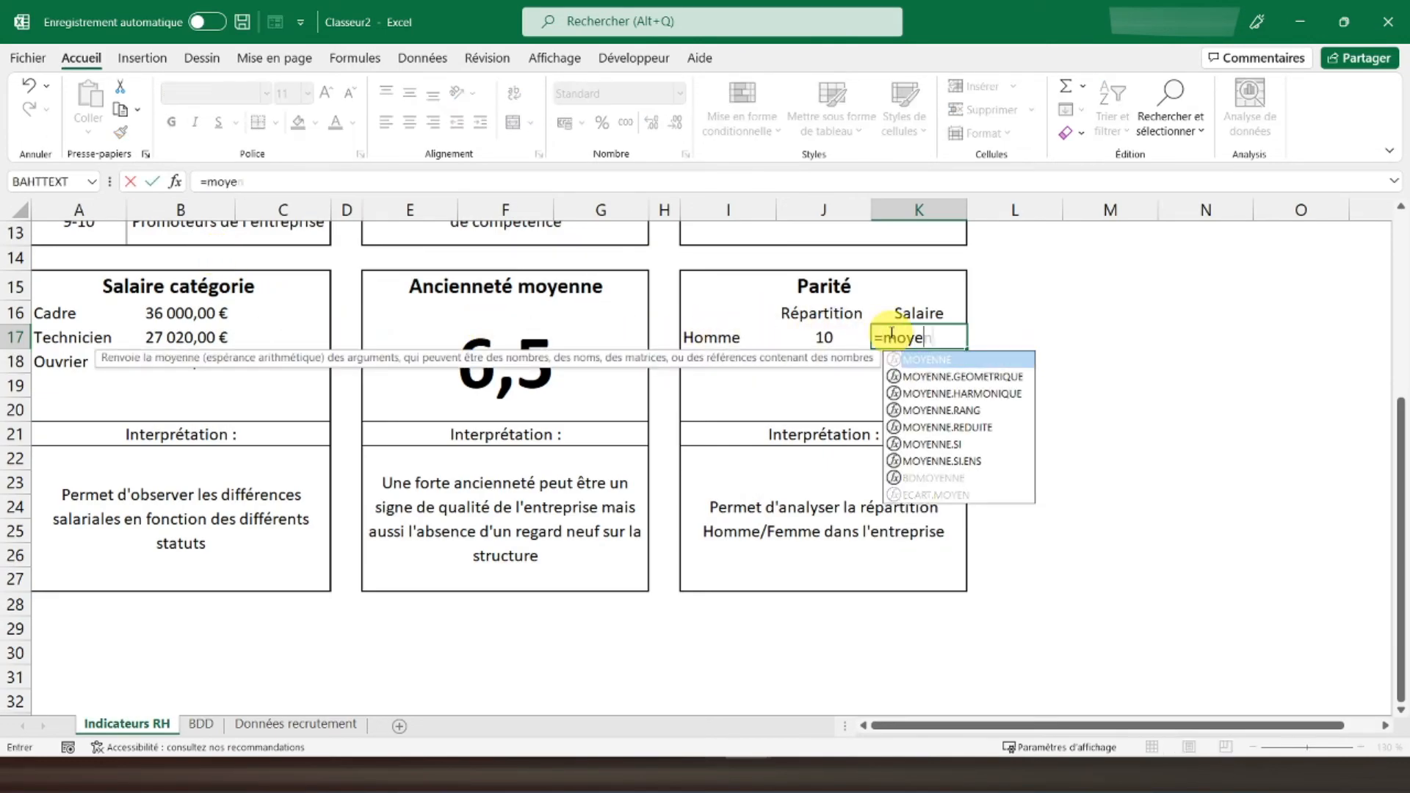
pyautogui.write('.si(')
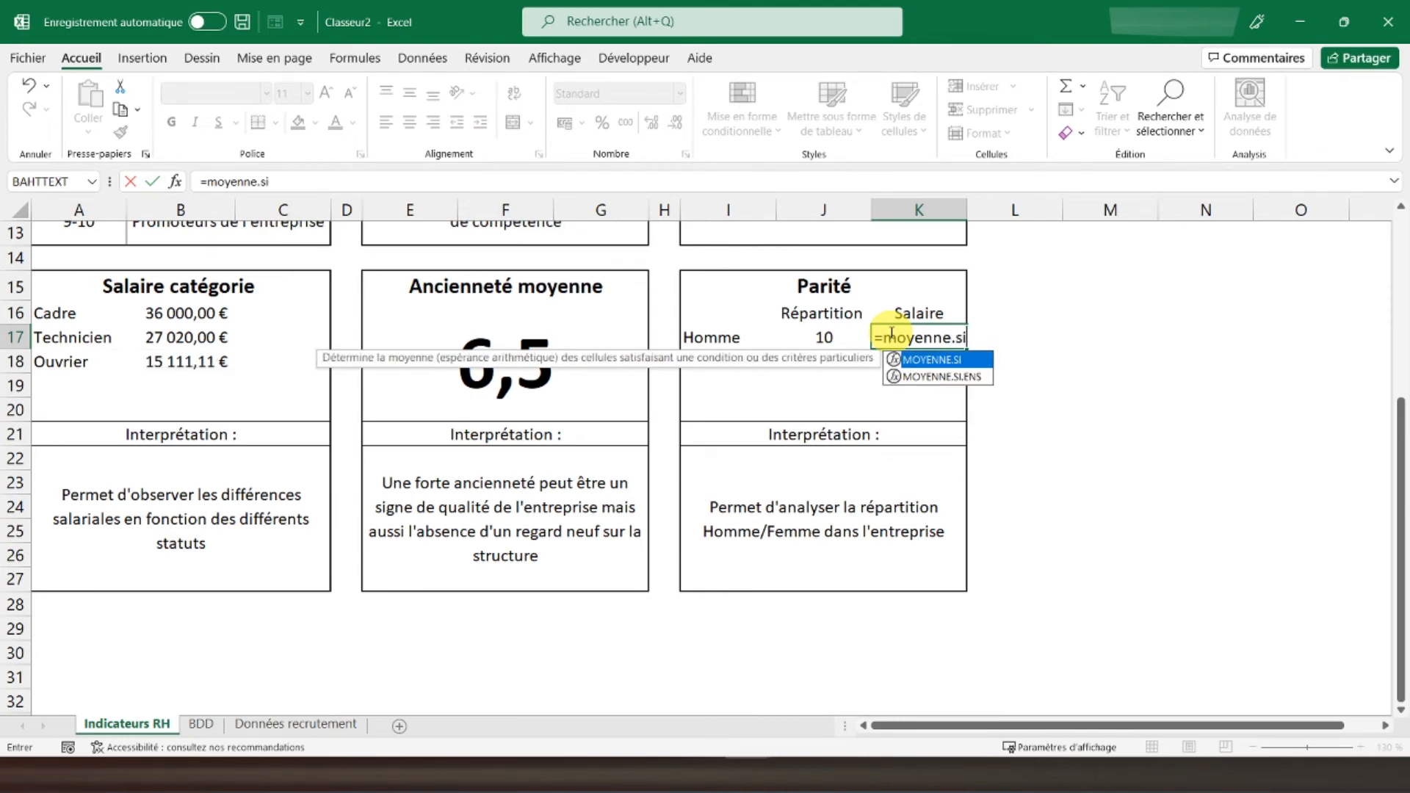
pyautogui.click(200, 724)
pyautogui.moveTo(208, 594); pyautogui.dragTo(210, 249)
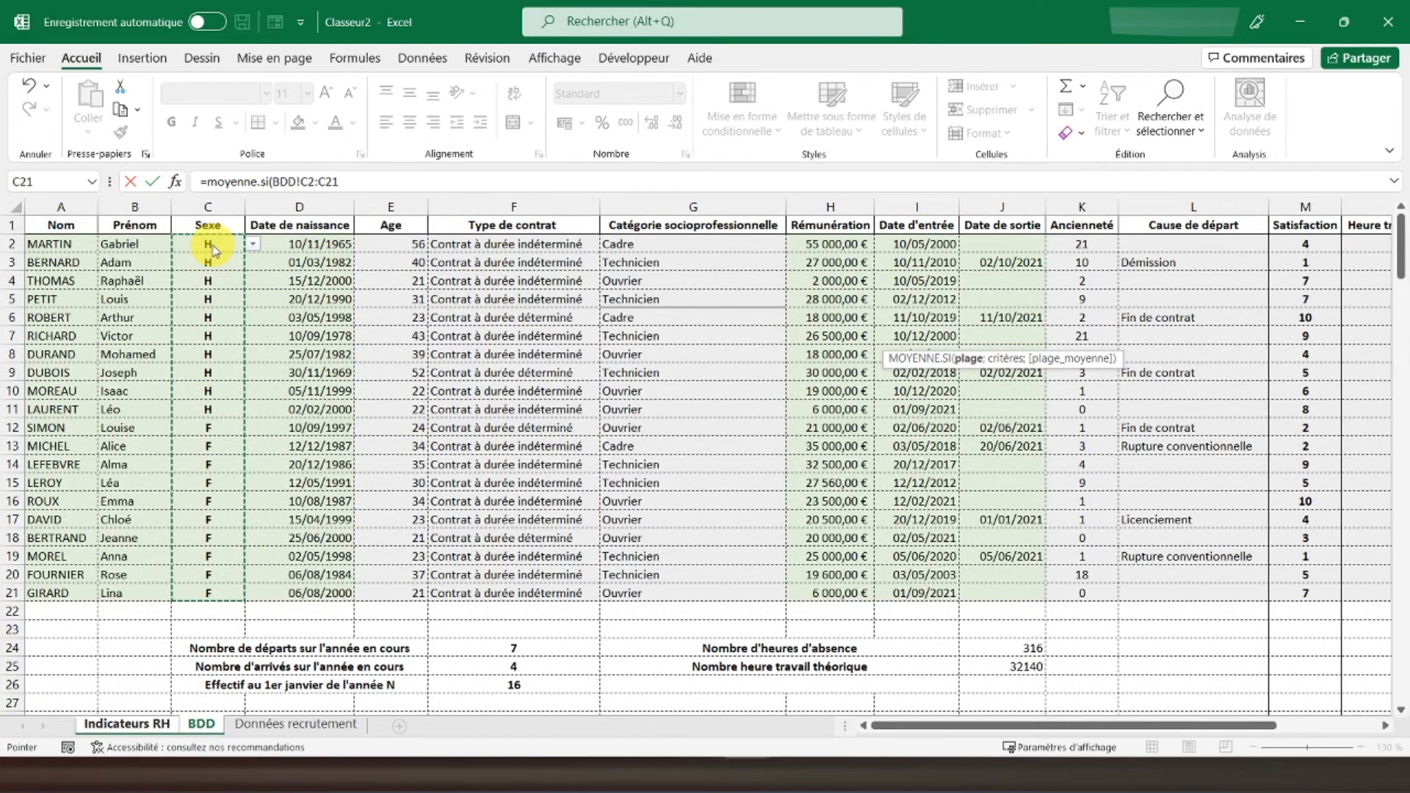
pyautogui.write(';"H')
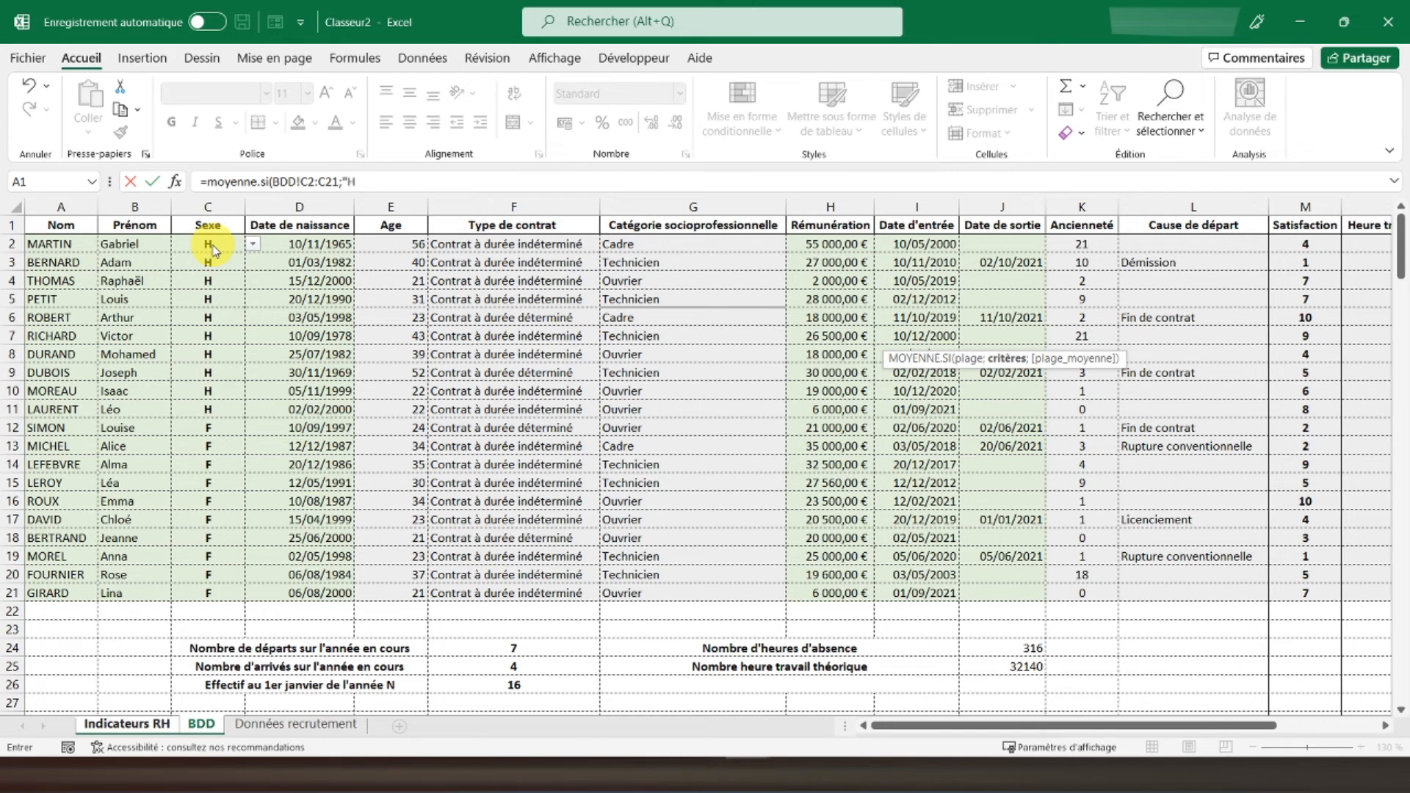
pyautogui.write('";')
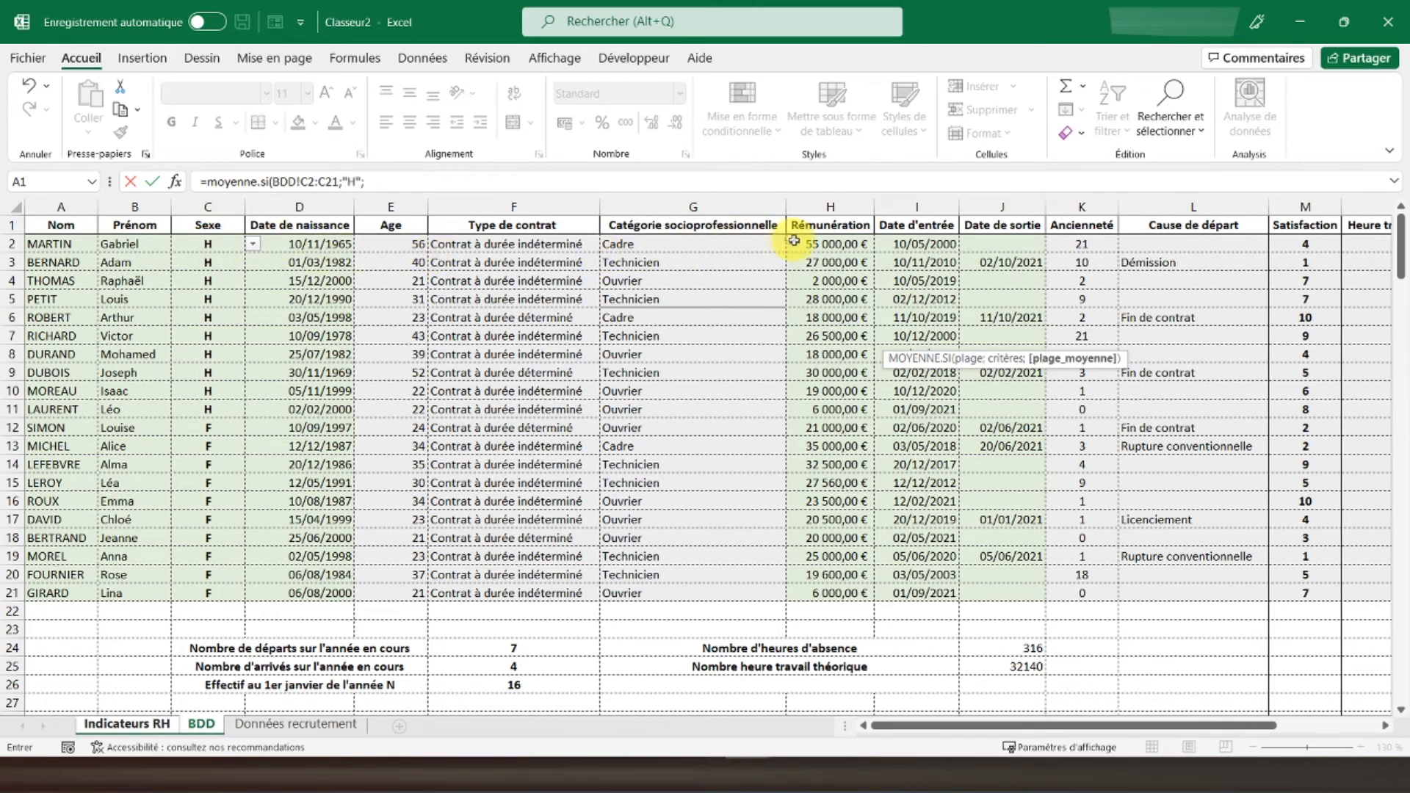
pyautogui.moveTo(808, 242); pyautogui.dragTo(810, 598)
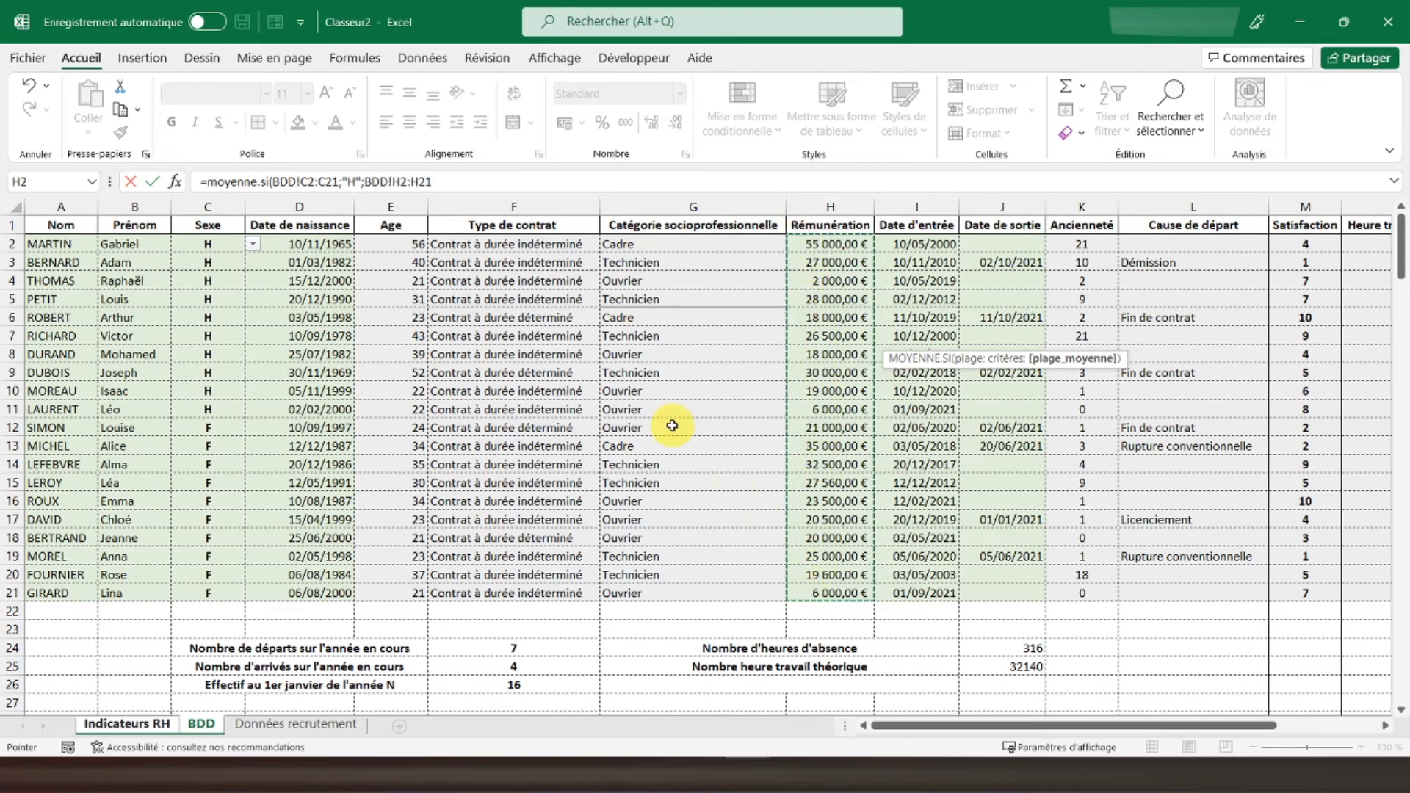
pyautogui.write(')')
pyautogui.press('Return')
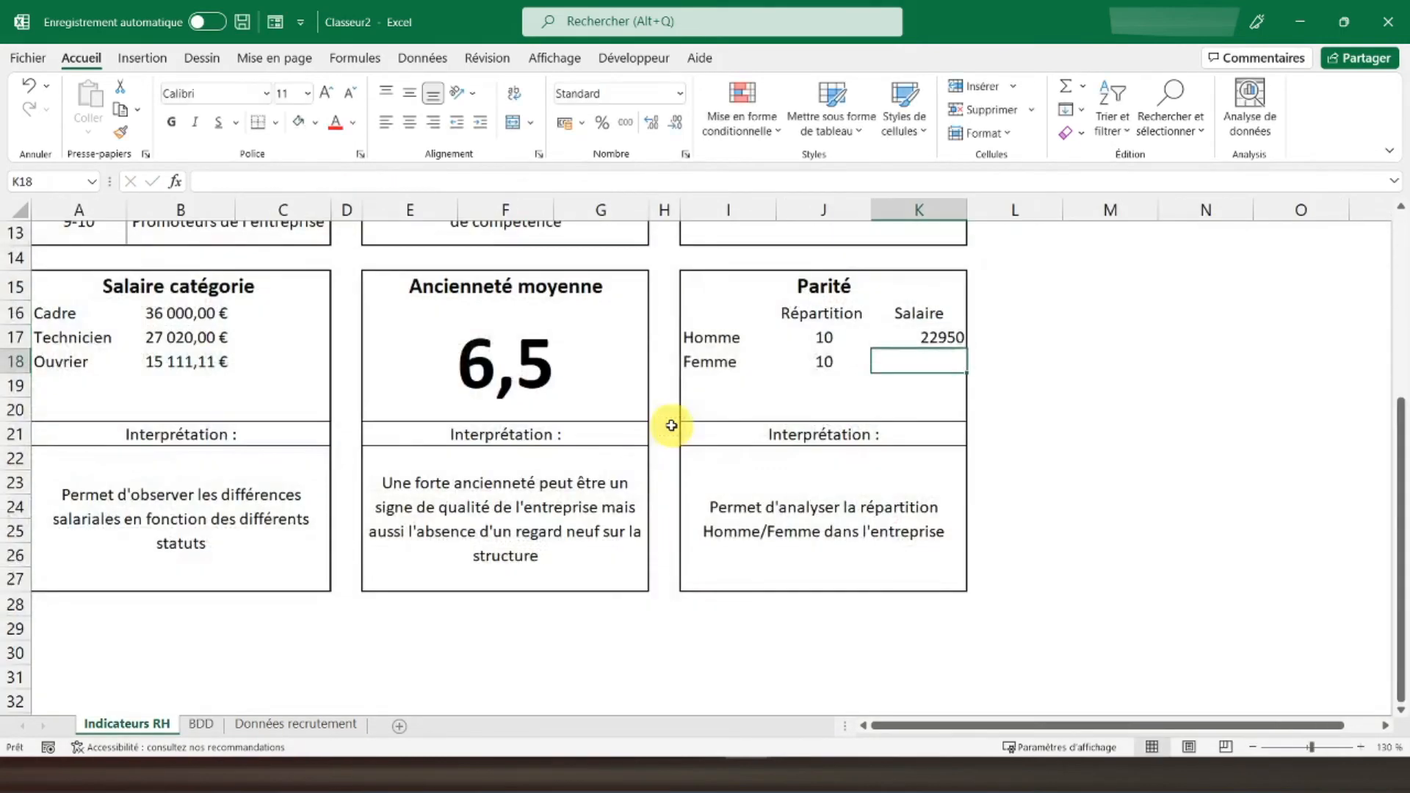
# Step: Apply the euro accounting format to K17 and make its formula ranges absolute, as $C$2:$C$21 and $H$2:$H$21
pyautogui.click(940, 338)
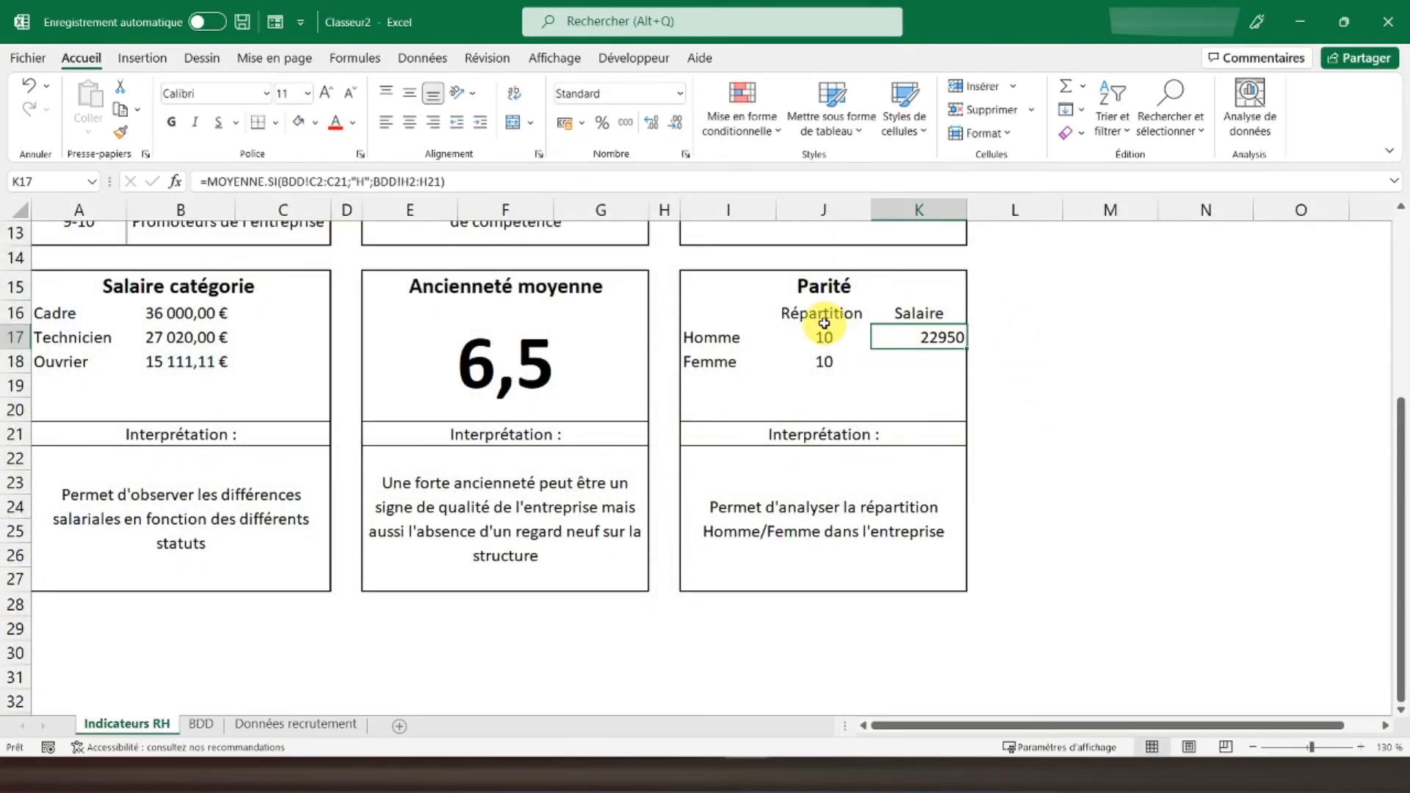
pyautogui.click(564, 124)
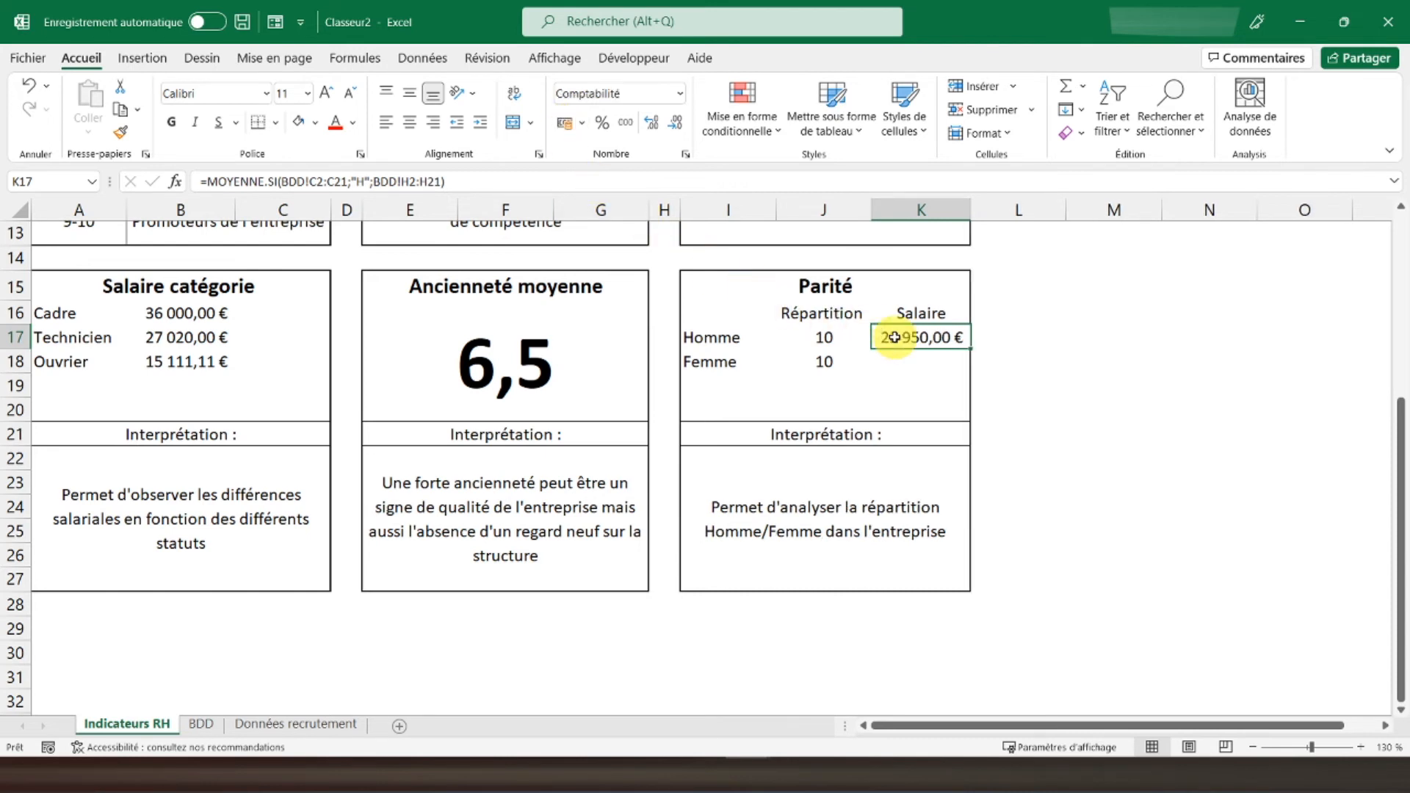
pyautogui.click(316, 181)
pyautogui.press('F4')
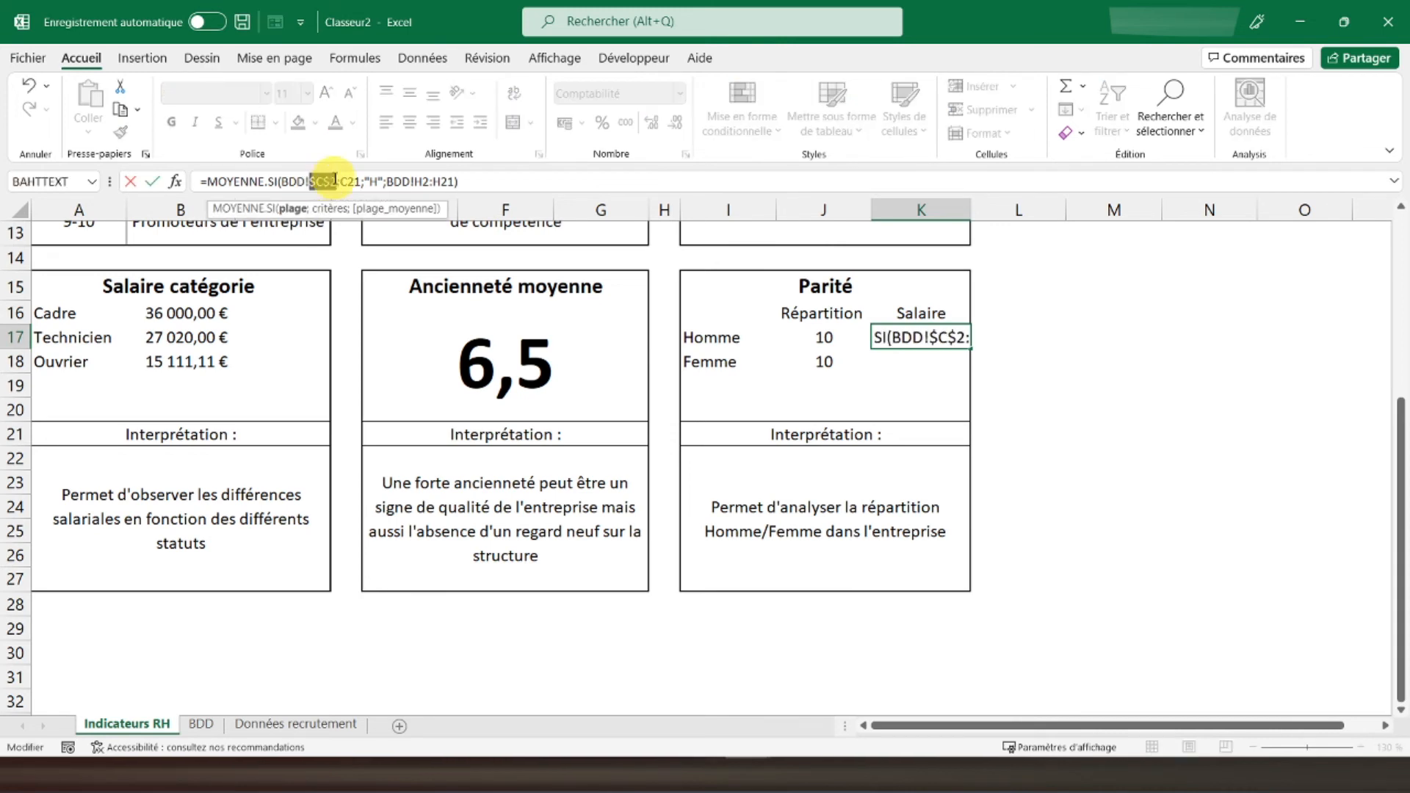
pyautogui.click(350, 182)
pyautogui.press('F4')
pyautogui.click(444, 181)
pyautogui.press('F4')
pyautogui.click(470, 181)
pyautogui.press('F4')
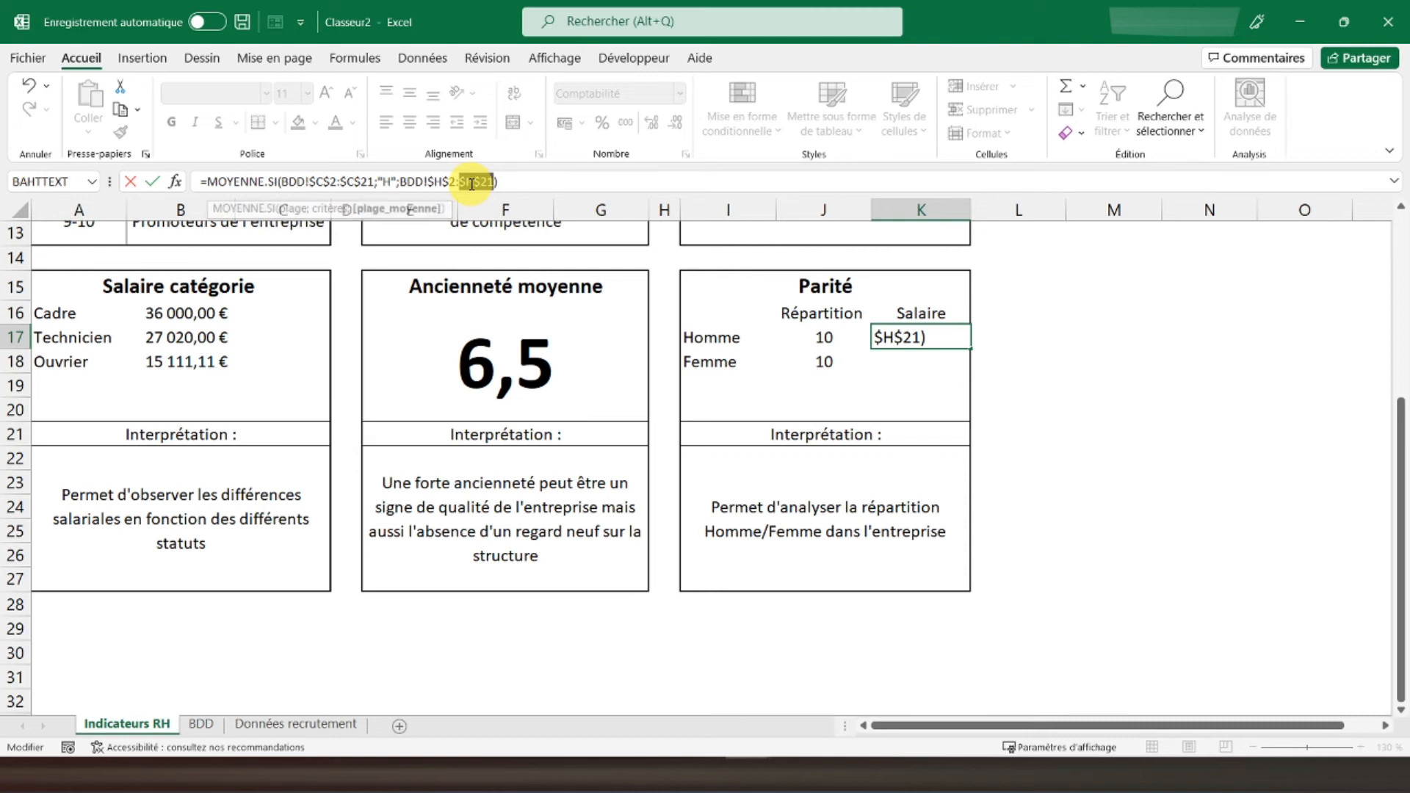
pyautogui.press('Return')
# Step: Fill the K17 salary formula down to K18 for Femme, and change the criterion there to "F"
pyautogui.click(935, 337)
pyautogui.moveTo(971, 347); pyautogui.dragTo(963, 366)
pyautogui.click(921, 363)
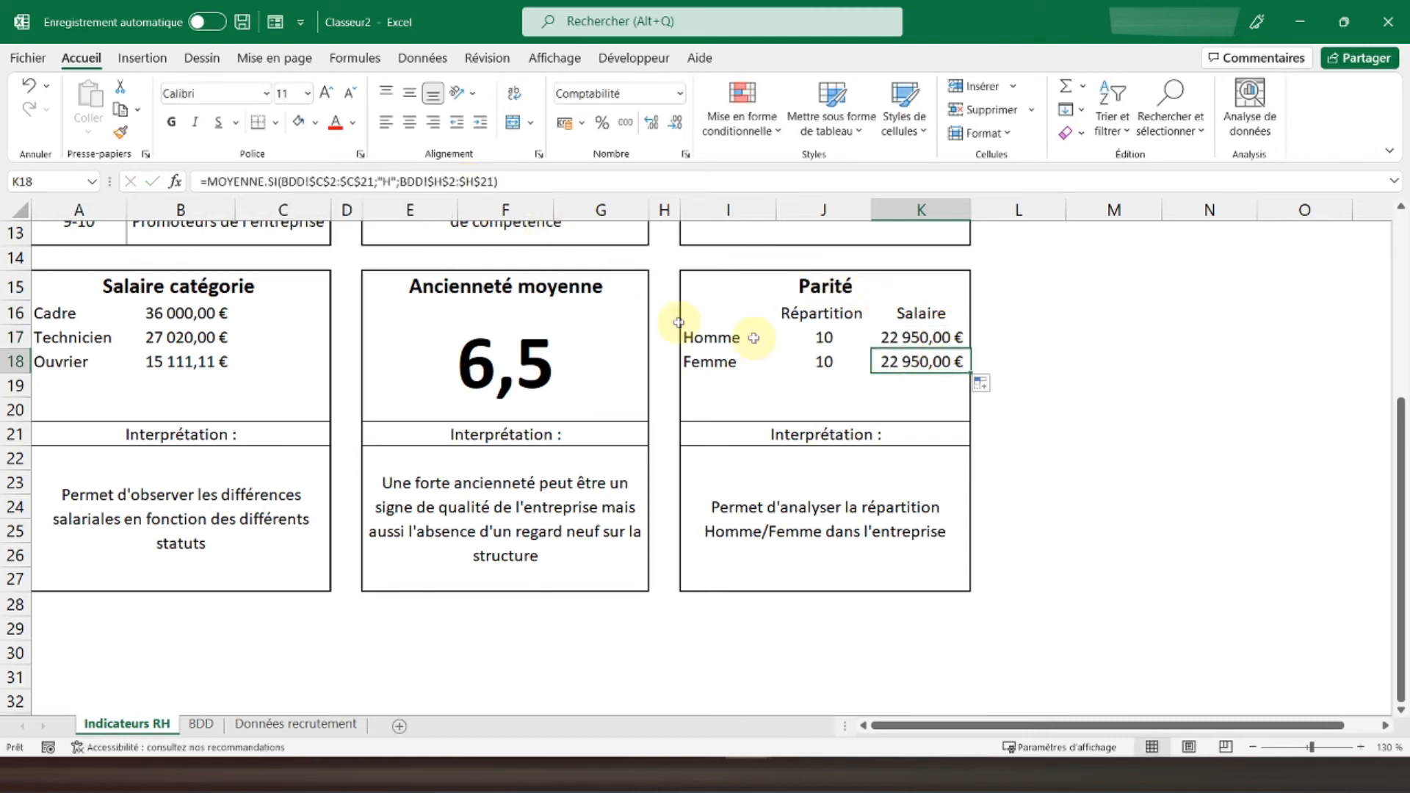
pyautogui.click(390, 181)
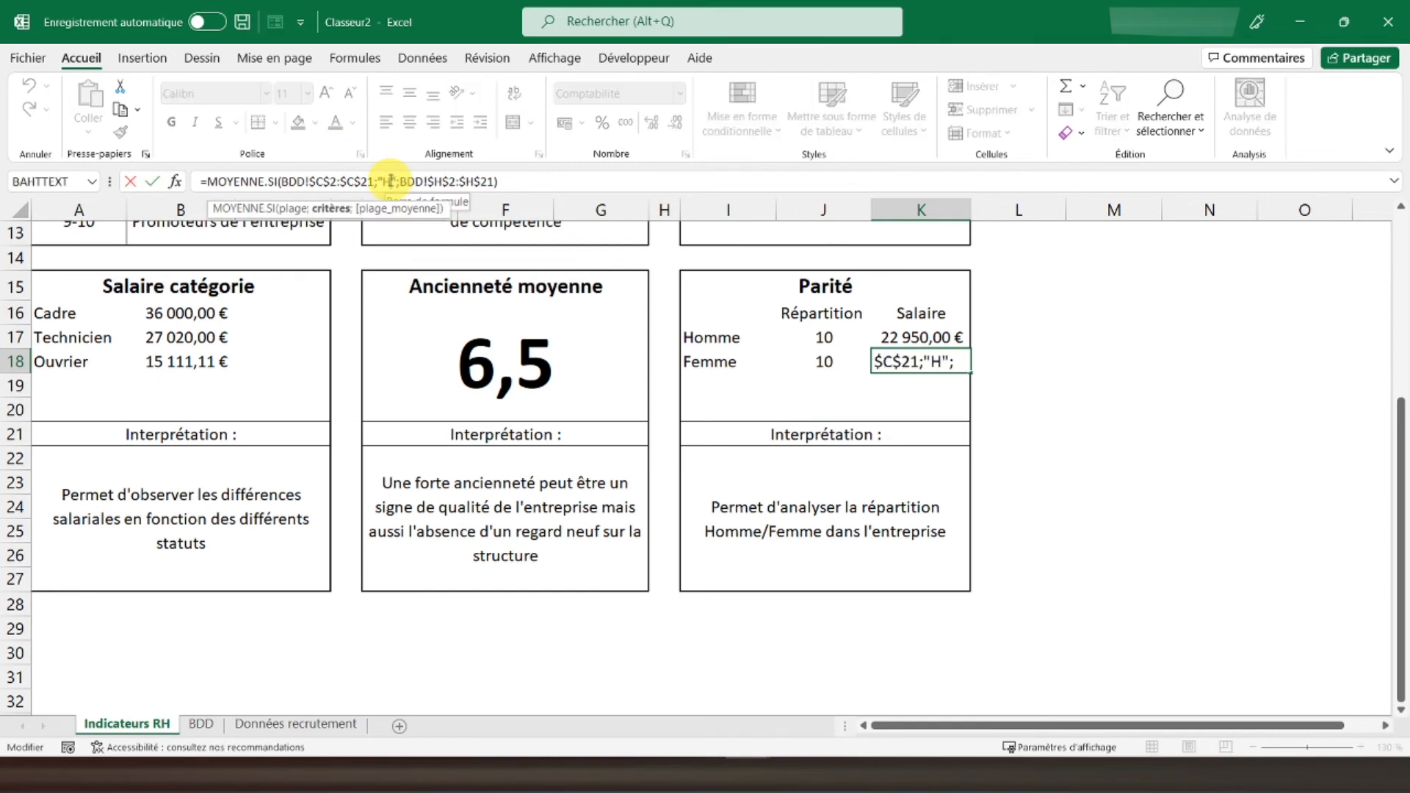
pyautogui.press('BackSpace')
pyautogui.write('F')
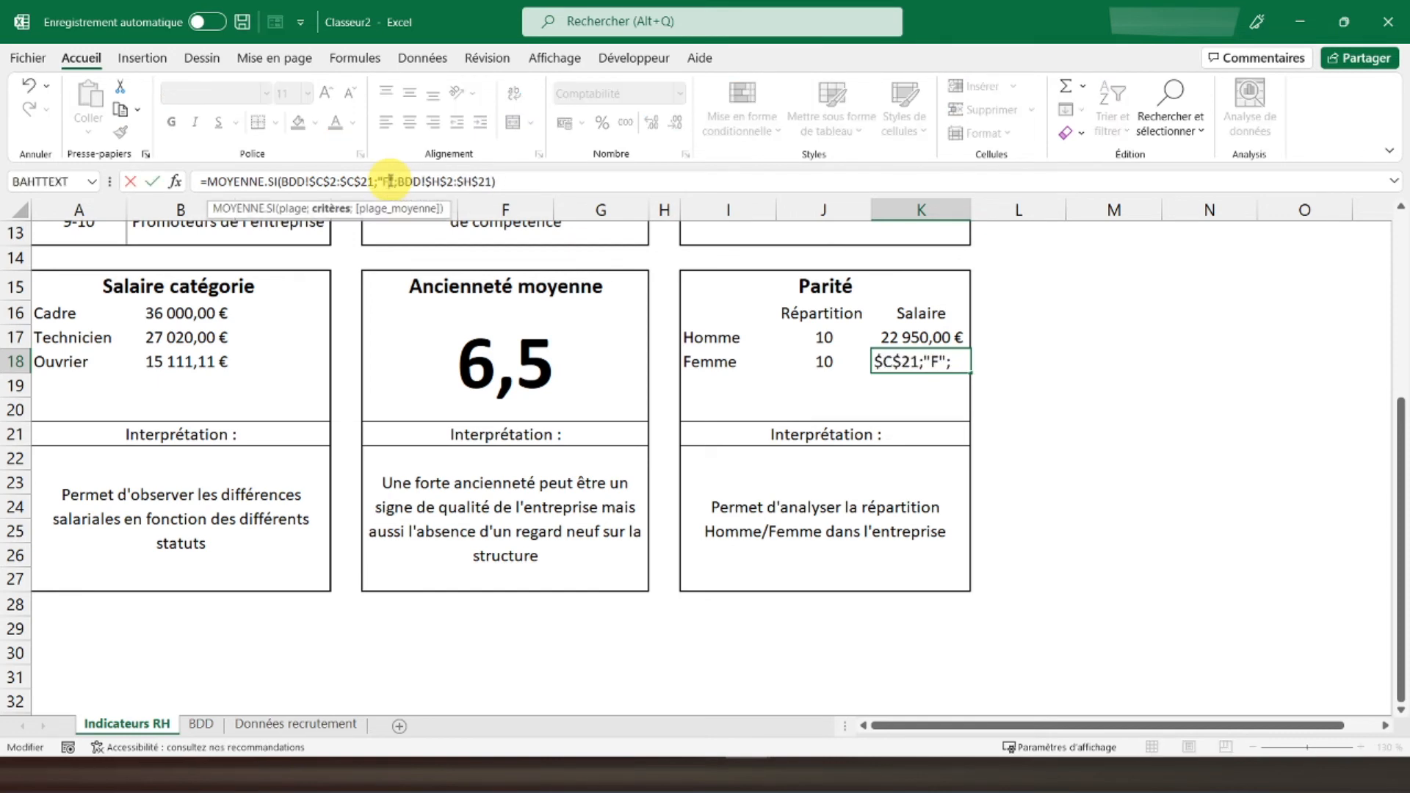
pyautogui.press('Return')
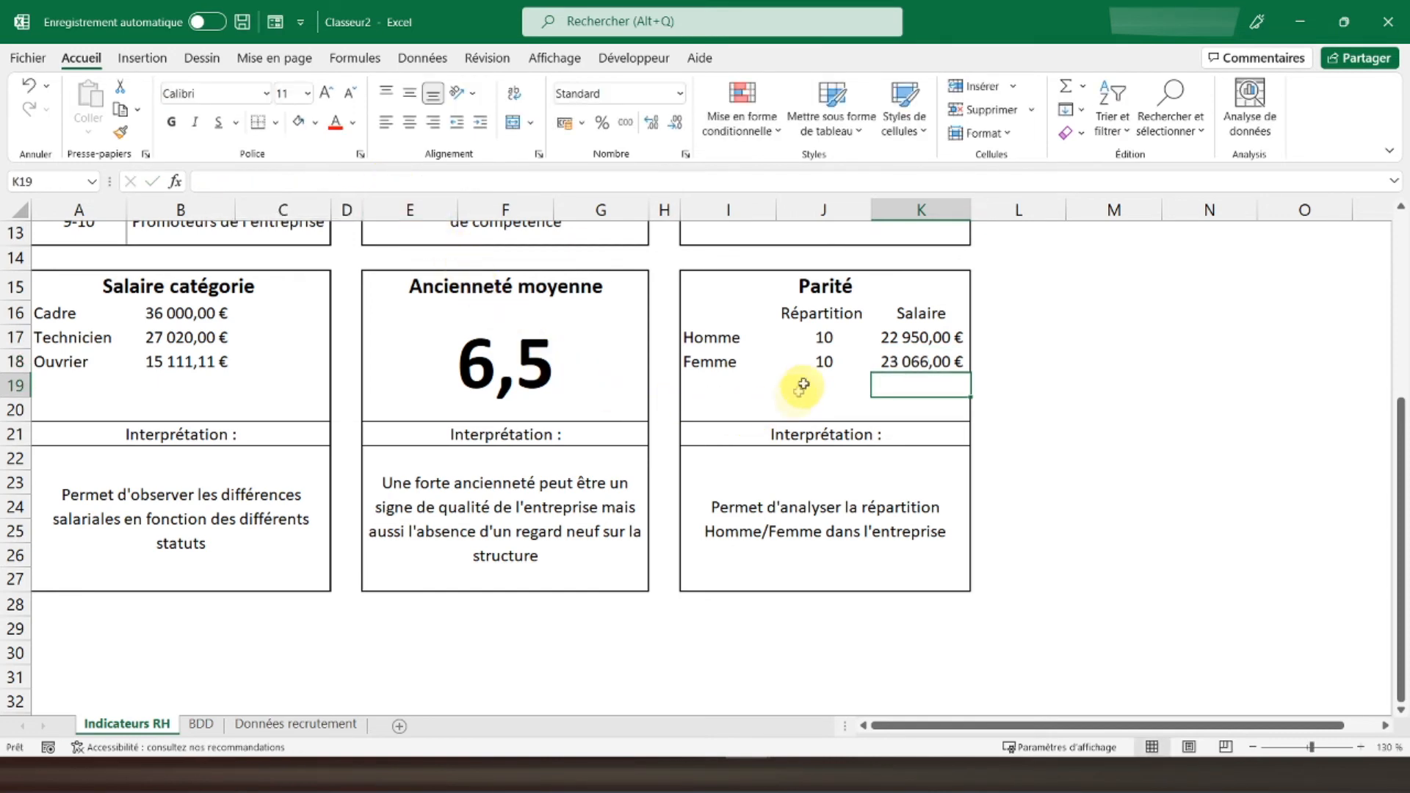
# Step: Review the Répartition and Salaire formulas in the Parité block, and look over the dashboard's upper indicators
pyautogui.click(813, 360)
pyautogui.click(855, 337)
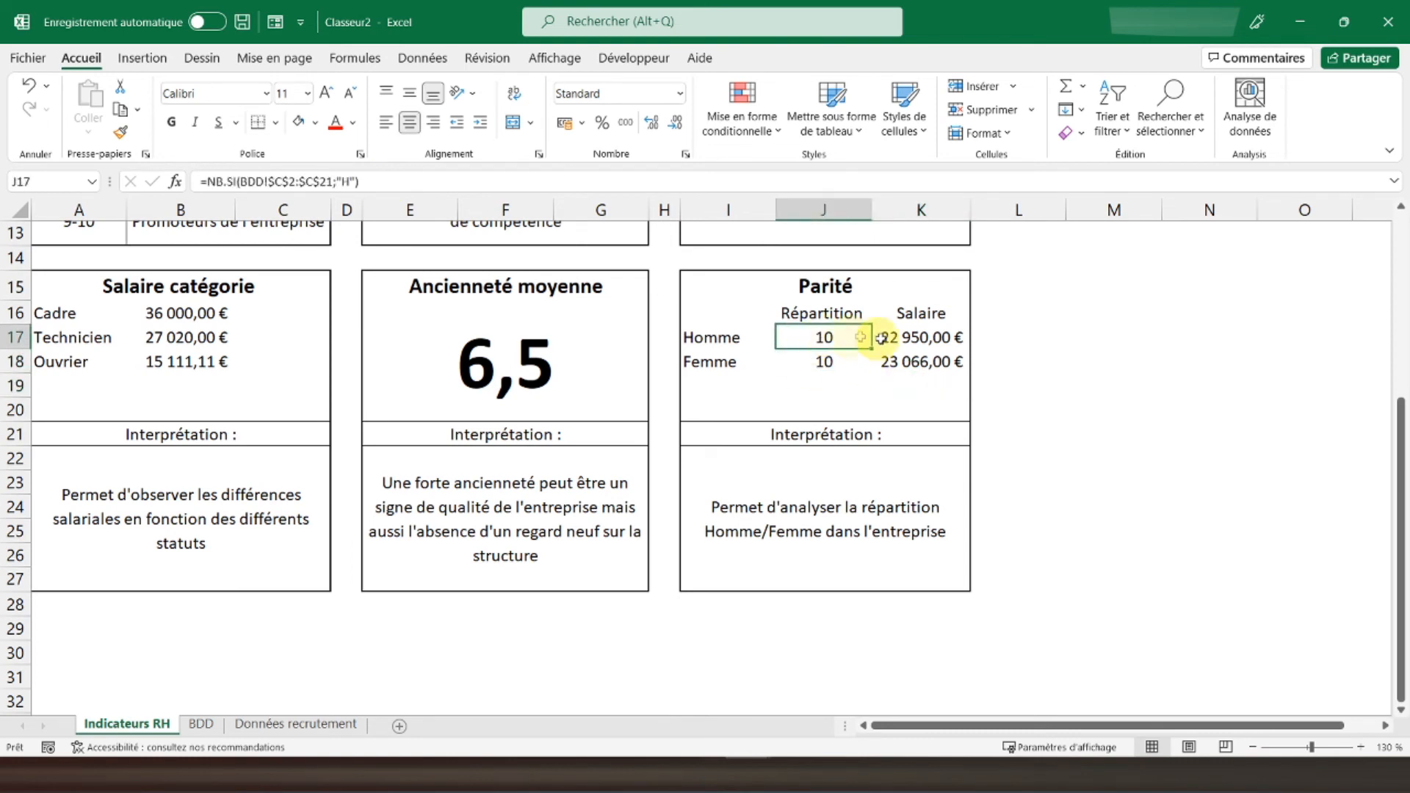
pyautogui.click(872, 339)
pyautogui.click(910, 361)
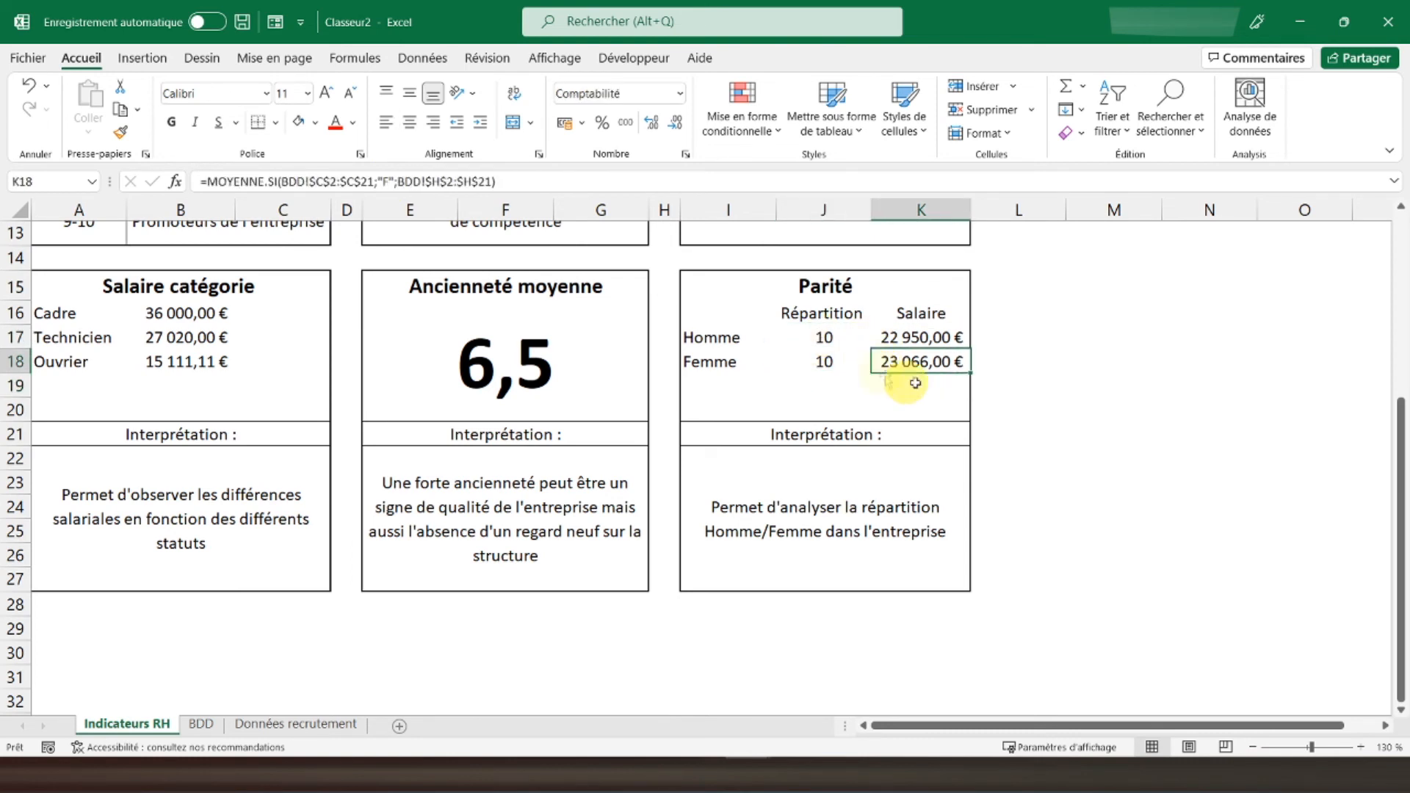
pyautogui.click(921, 339)
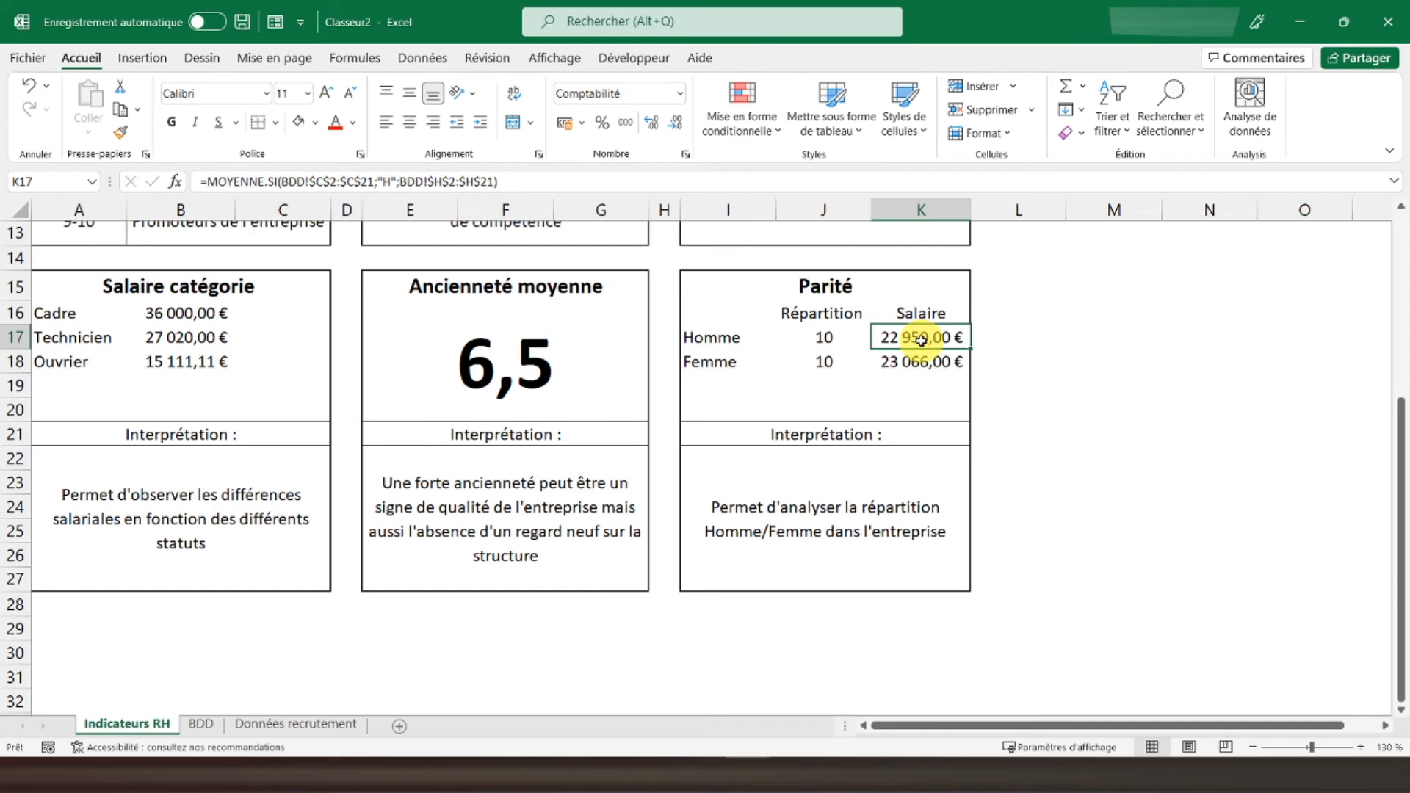
pyautogui.click(705, 284)
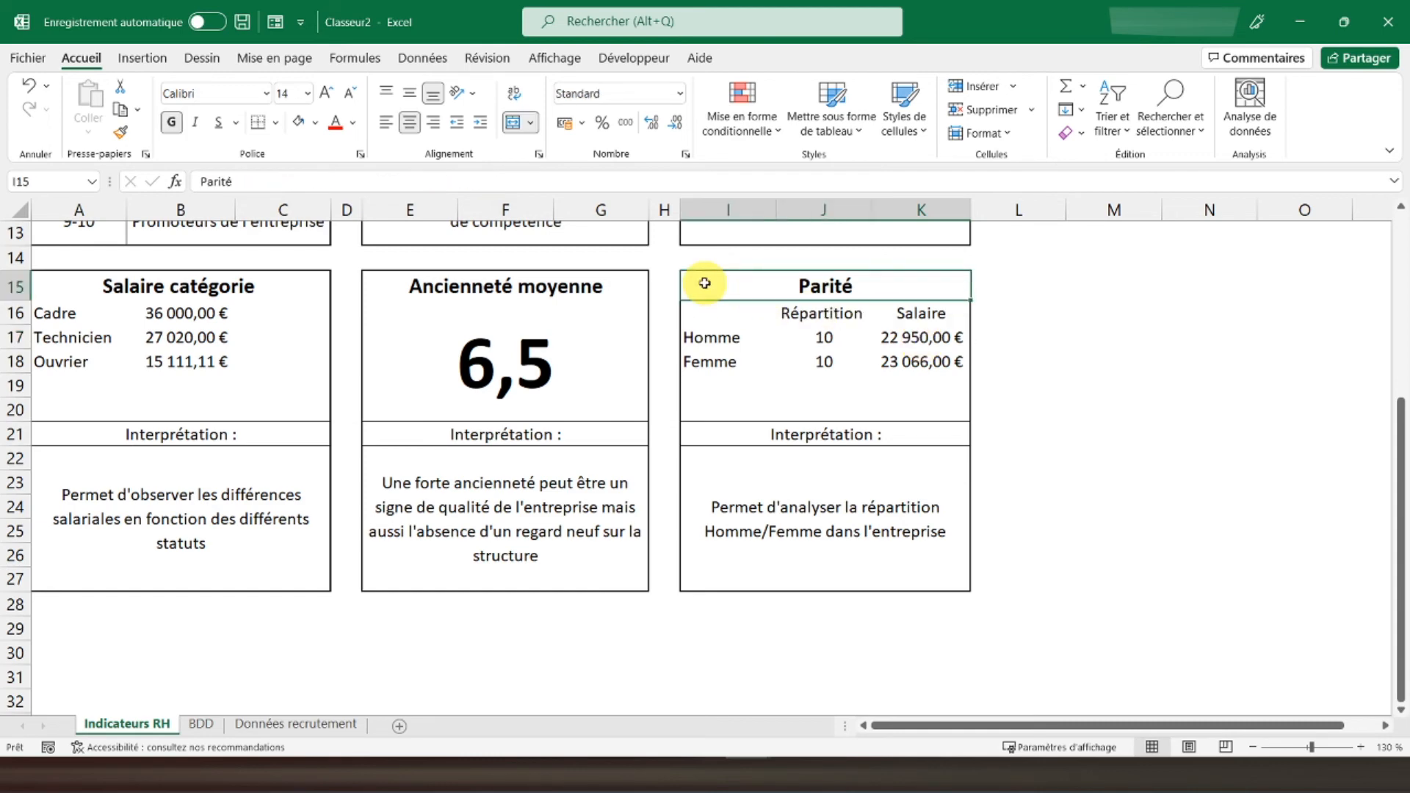
pyautogui.scroll(4, 704, 284)
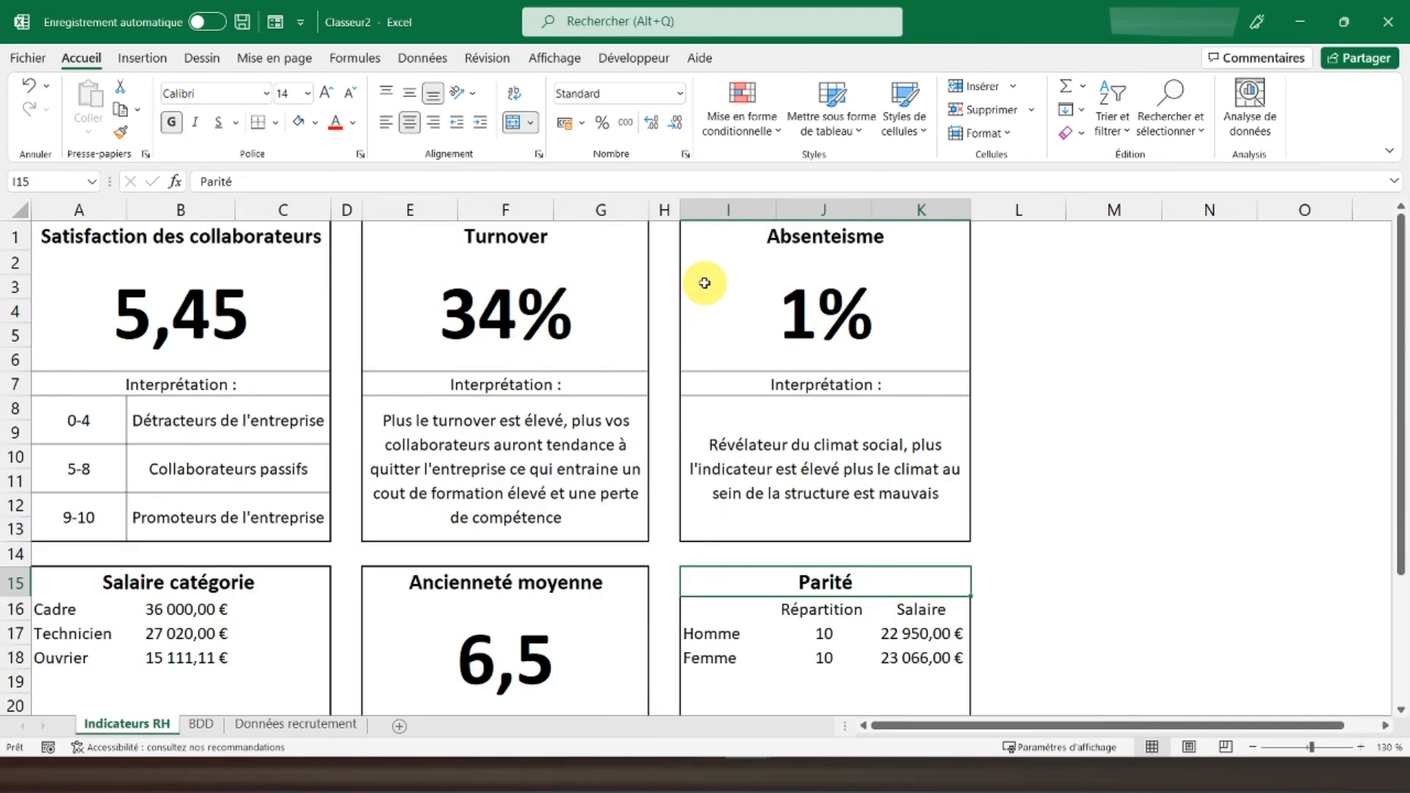
pyautogui.click(110, 235)
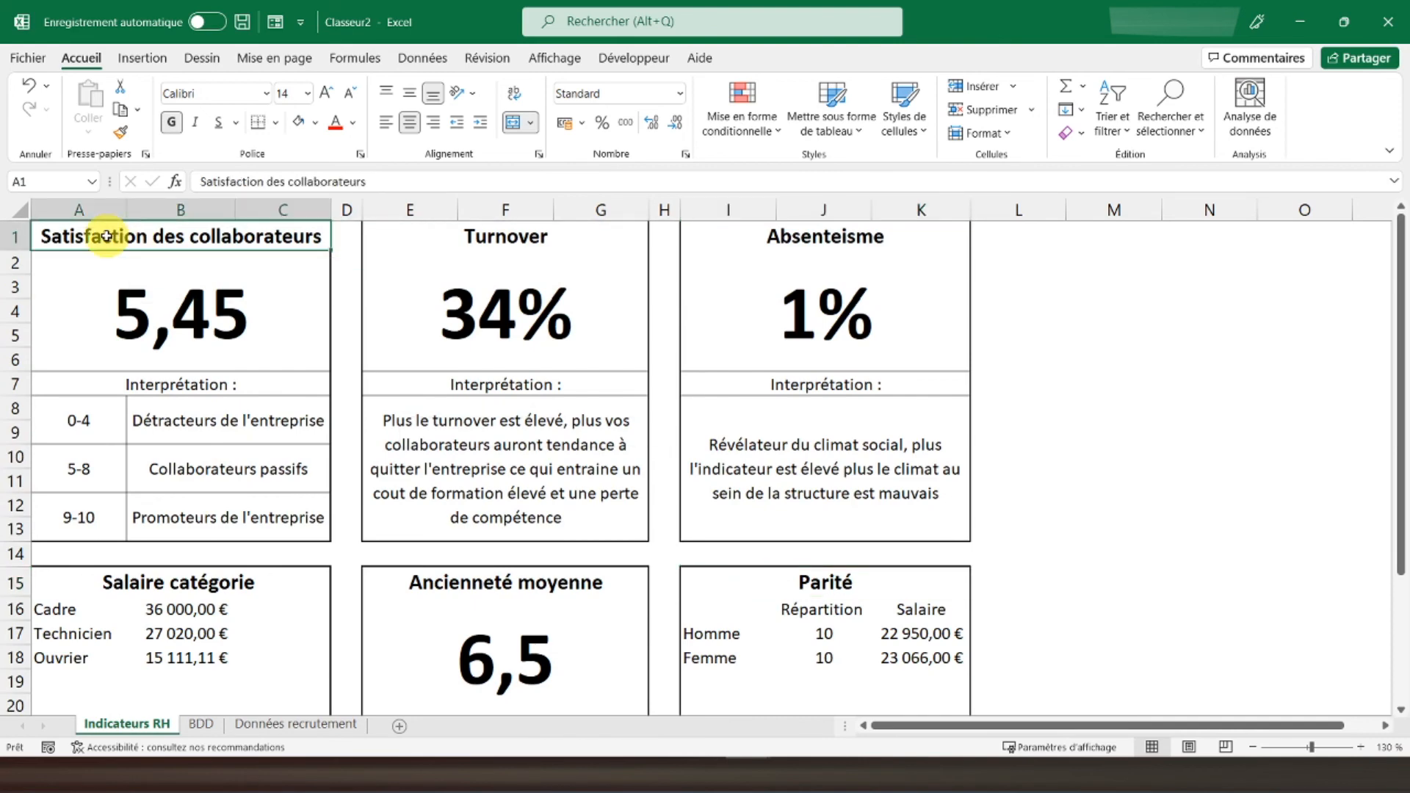
# Step: Examine the Données recrutement table: vacant posts, offer publication dates, recruitment dates and recruitment durations in A2:D11
pyautogui.click(262, 725)
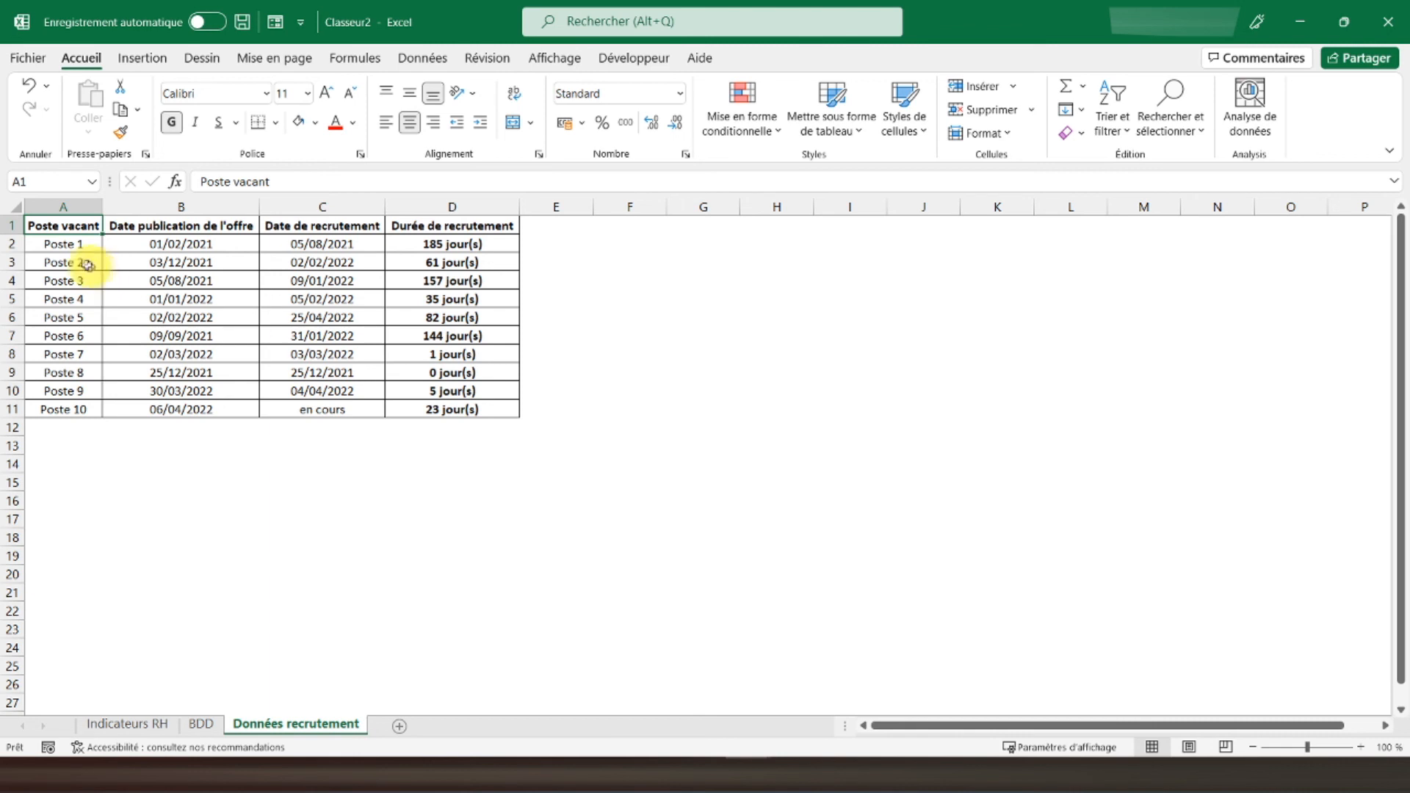
pyautogui.moveTo(69, 250); pyautogui.dragTo(66, 410)
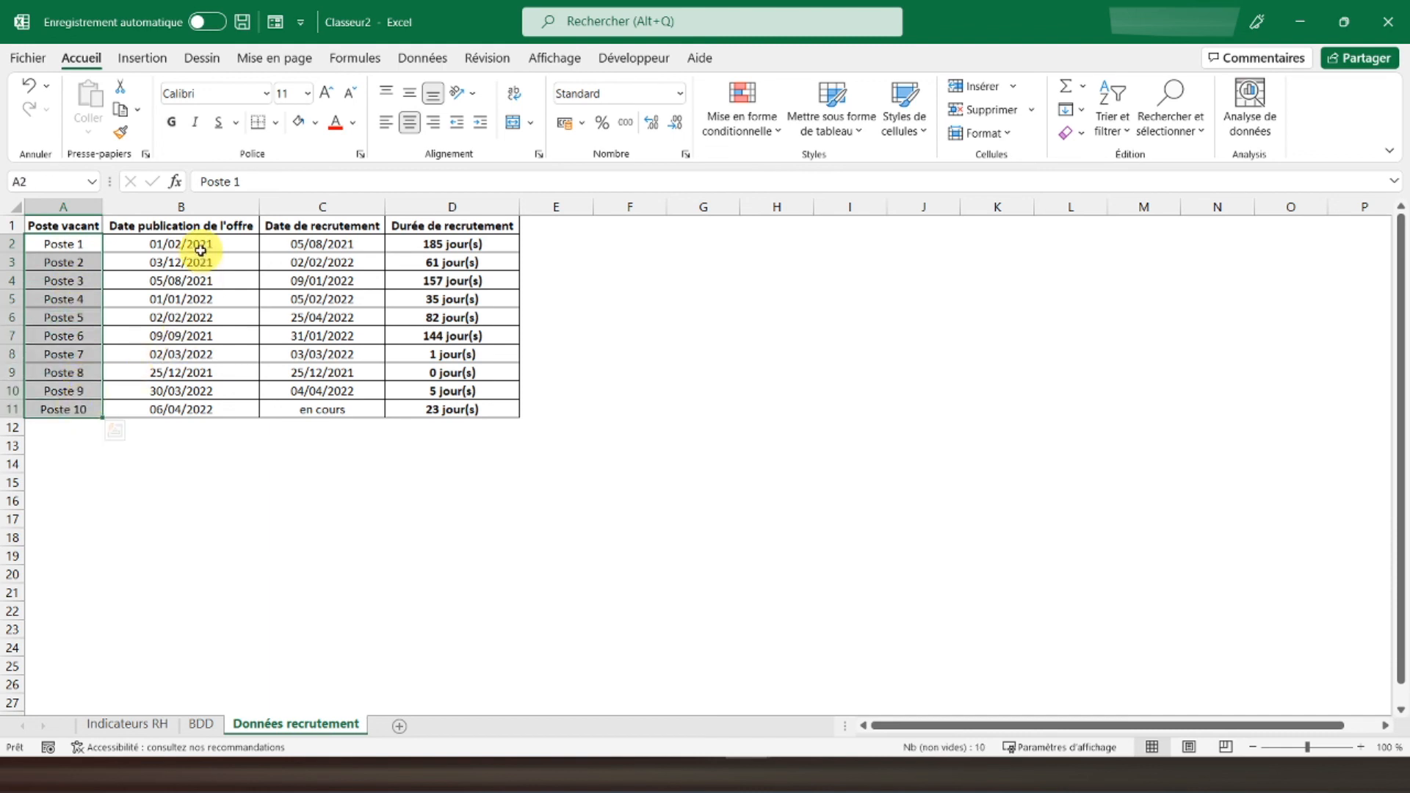
pyautogui.moveTo(197, 248); pyautogui.dragTo(195, 409)
pyautogui.moveTo(346, 244); pyautogui.dragTo(337, 409)
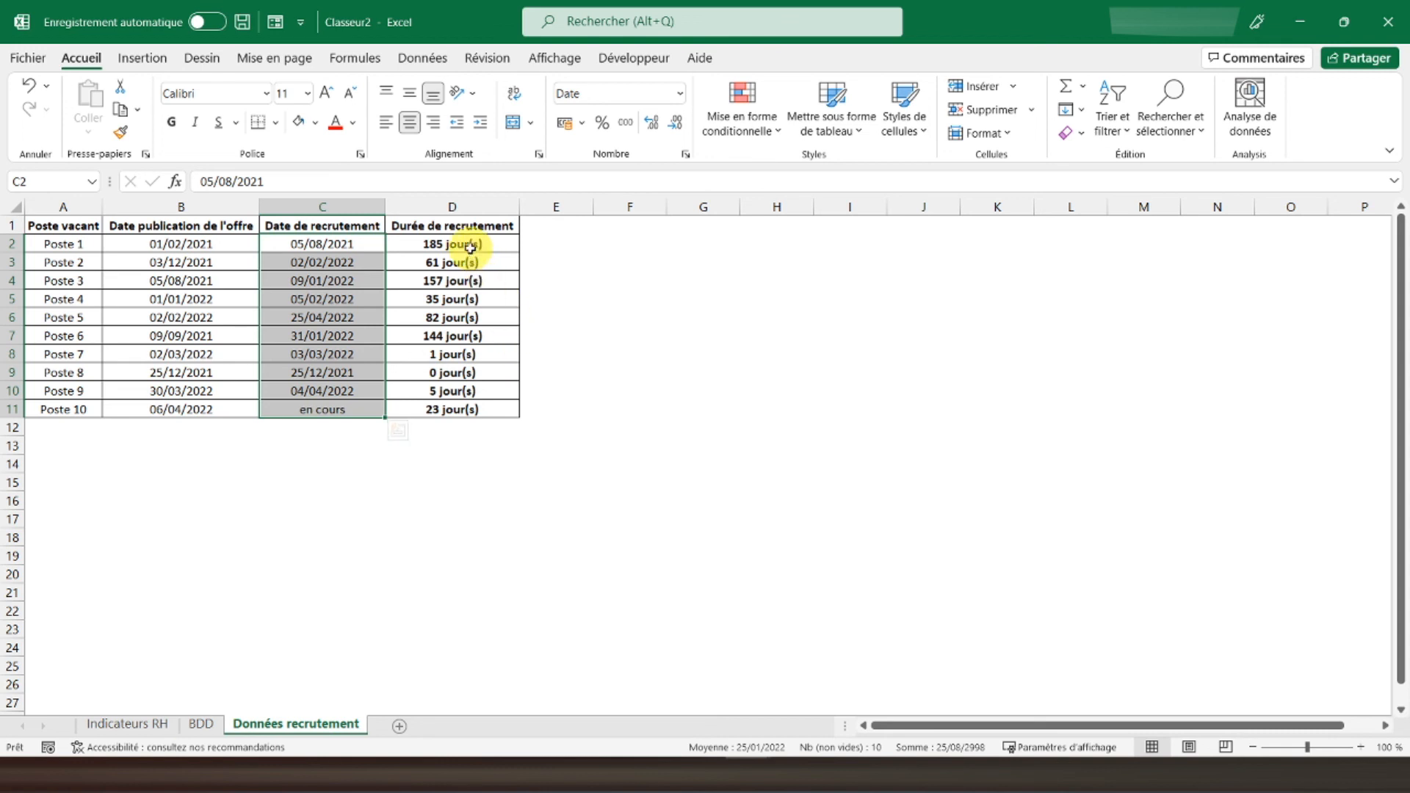
pyautogui.moveTo(471, 248); pyautogui.dragTo(472, 403)
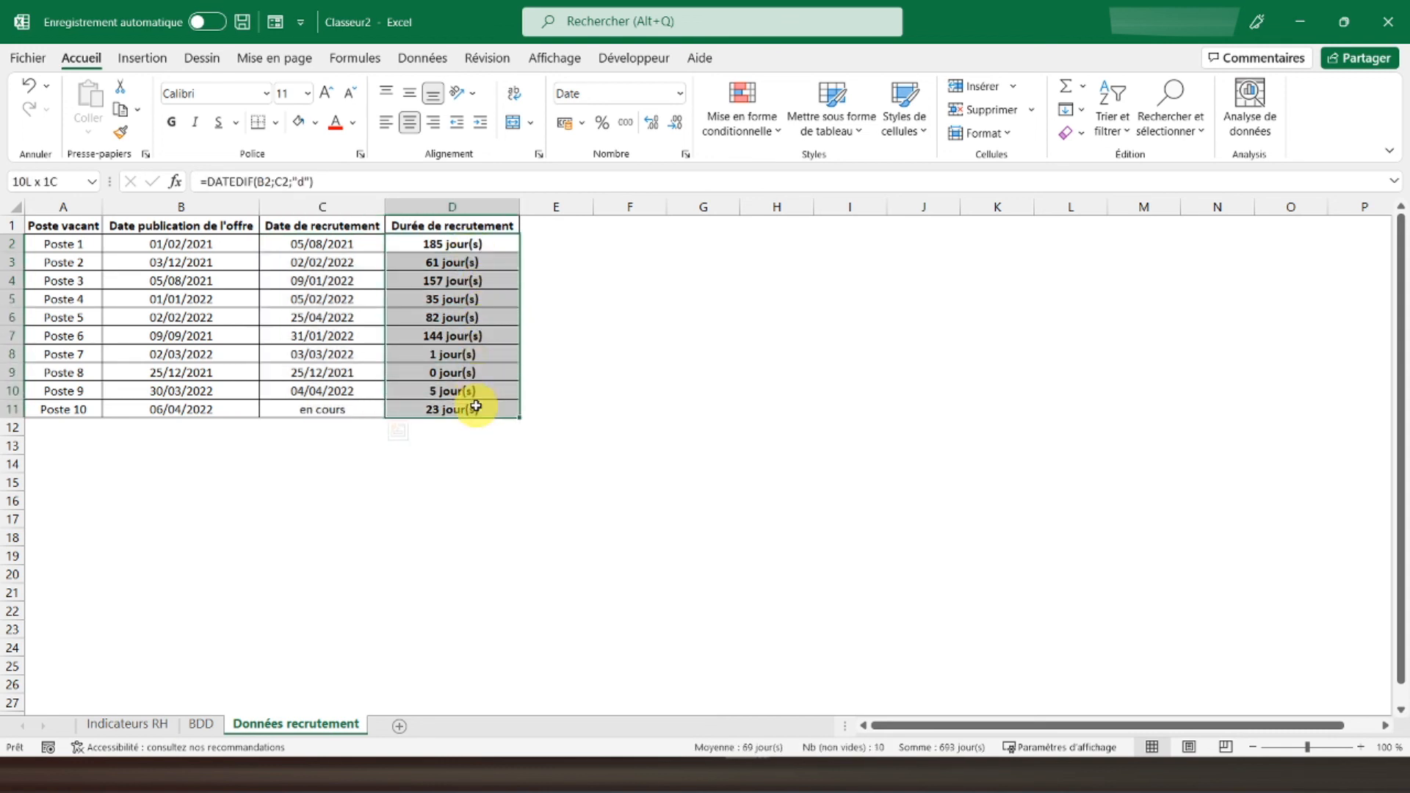
pyautogui.click(332, 426)
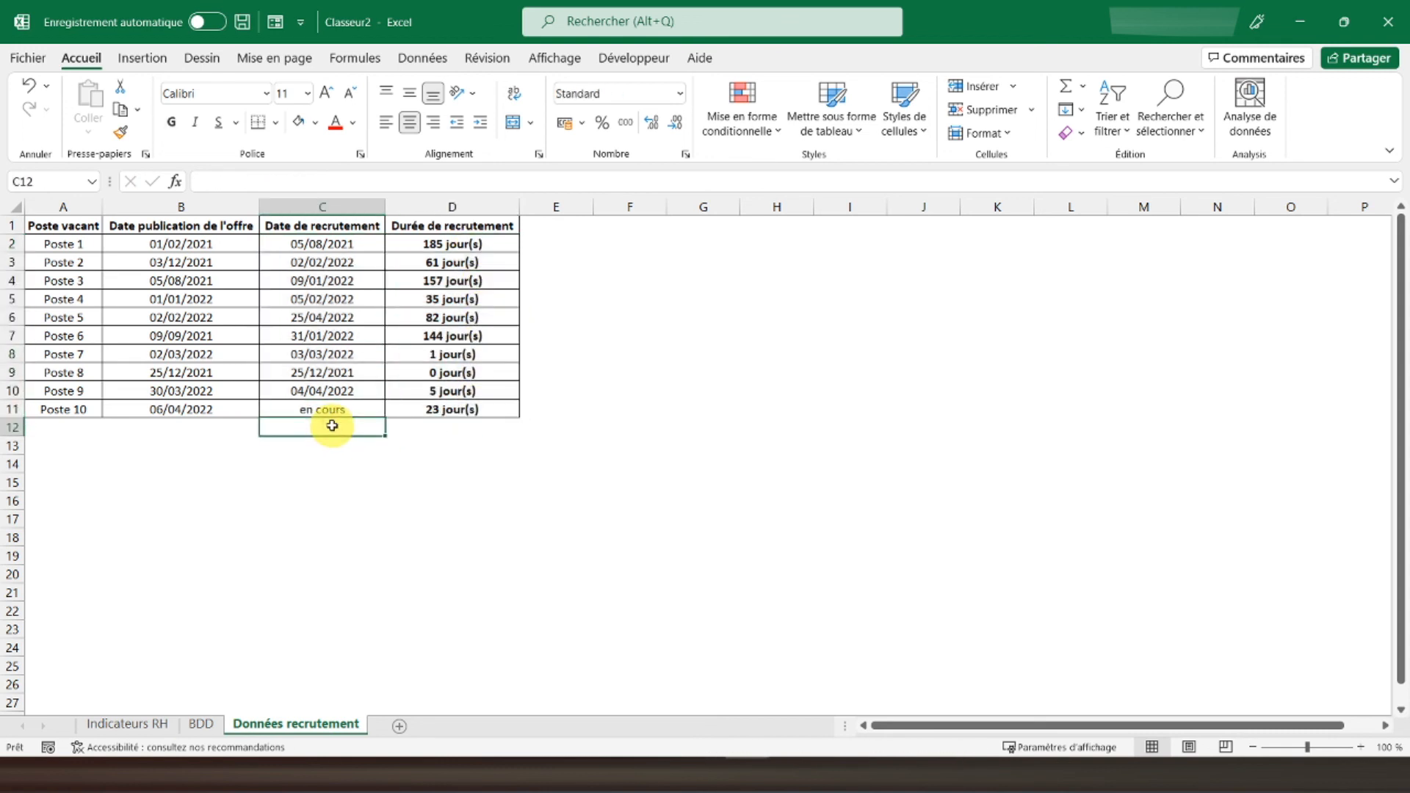
# Step: Label C12 as Moyenne and compute the average recruitment duration of D2:D11 in D12 with the MOYENNE function
pyautogui.write('Moyenne')
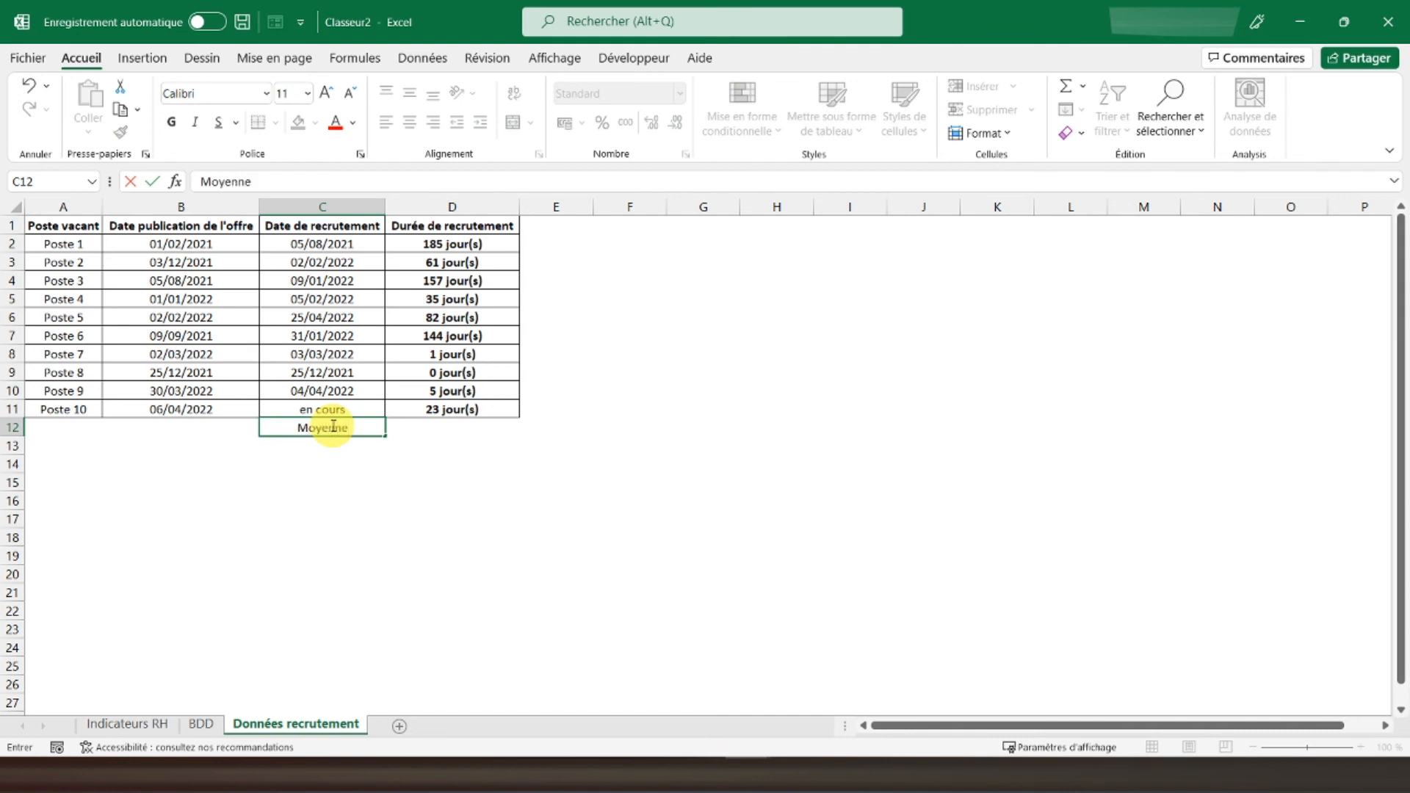
pyautogui.press('Tab')
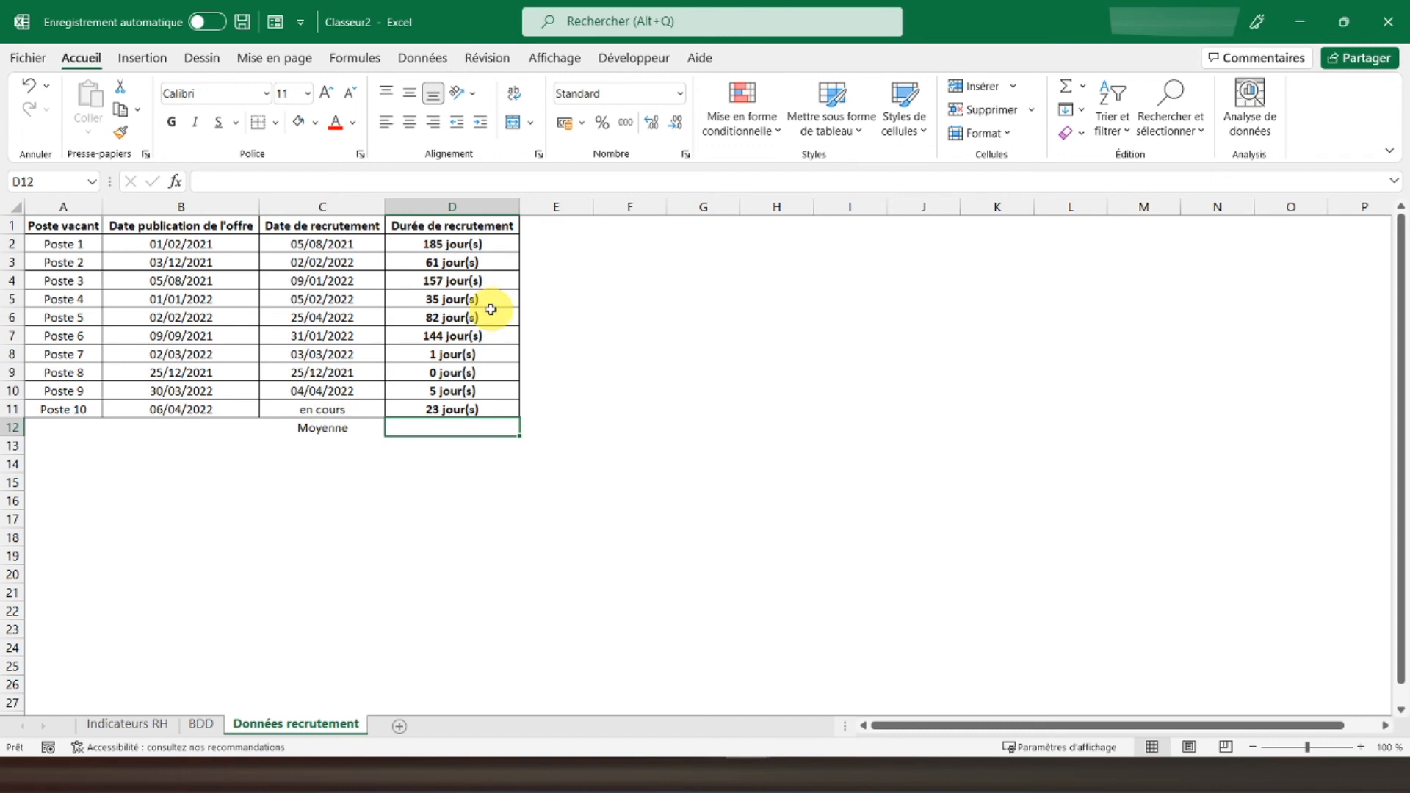
pyautogui.write('=moyenne(')
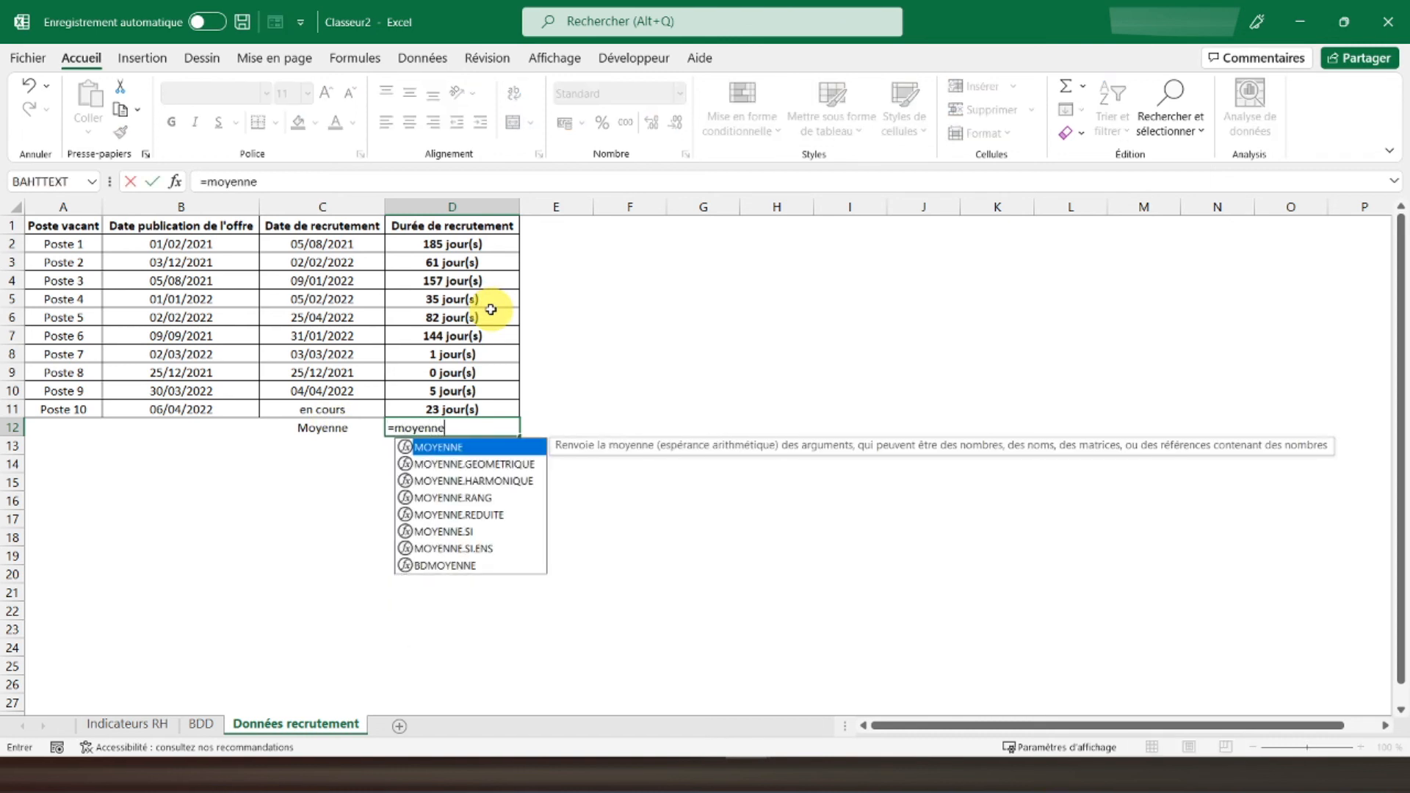
pyautogui.moveTo(470, 244); pyautogui.dragTo(467, 400)
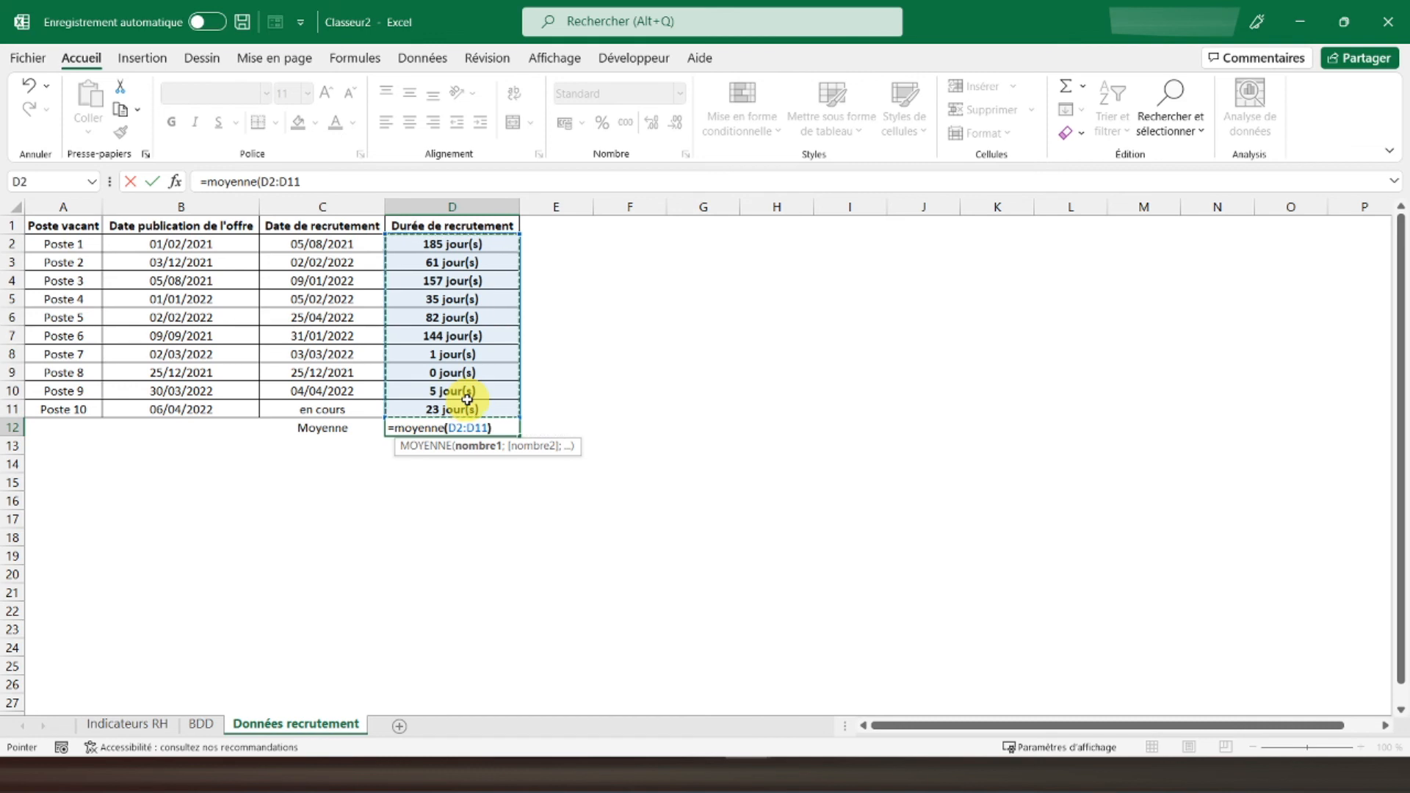
pyautogui.press('Return')
# Step: Make the average recruitment duration in D12 bold and center it horizontally
pyautogui.click(438, 429)
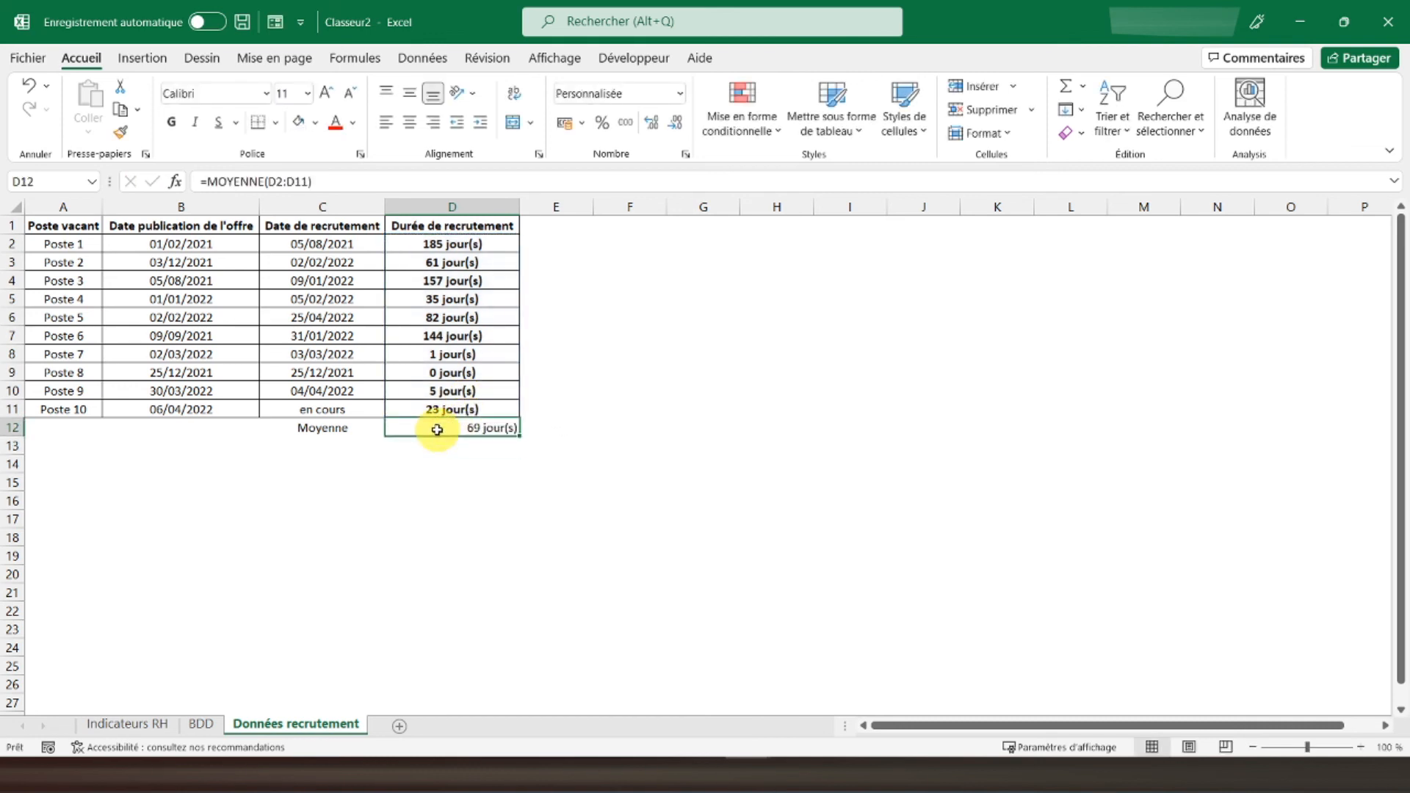
pyautogui.click(171, 121)
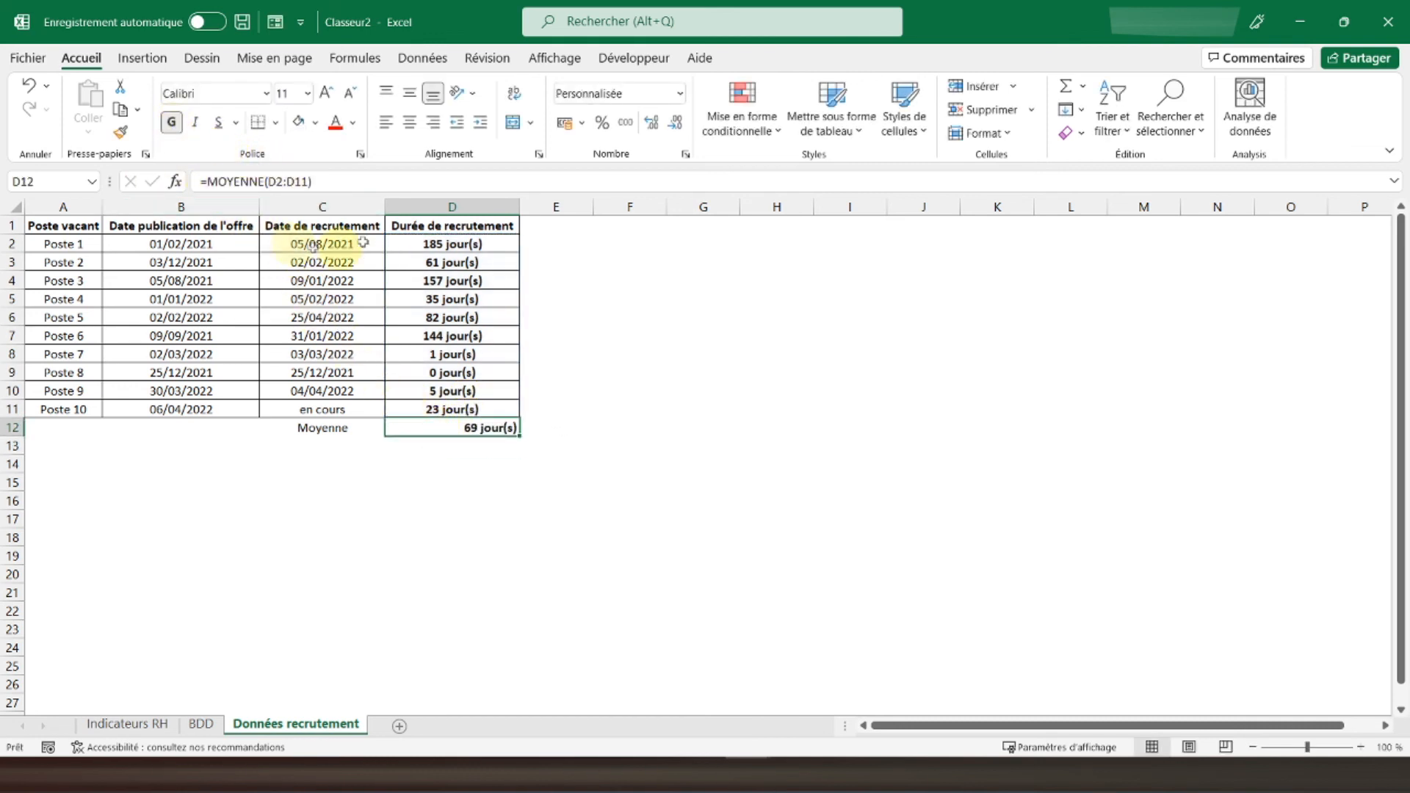
pyautogui.click(410, 122)
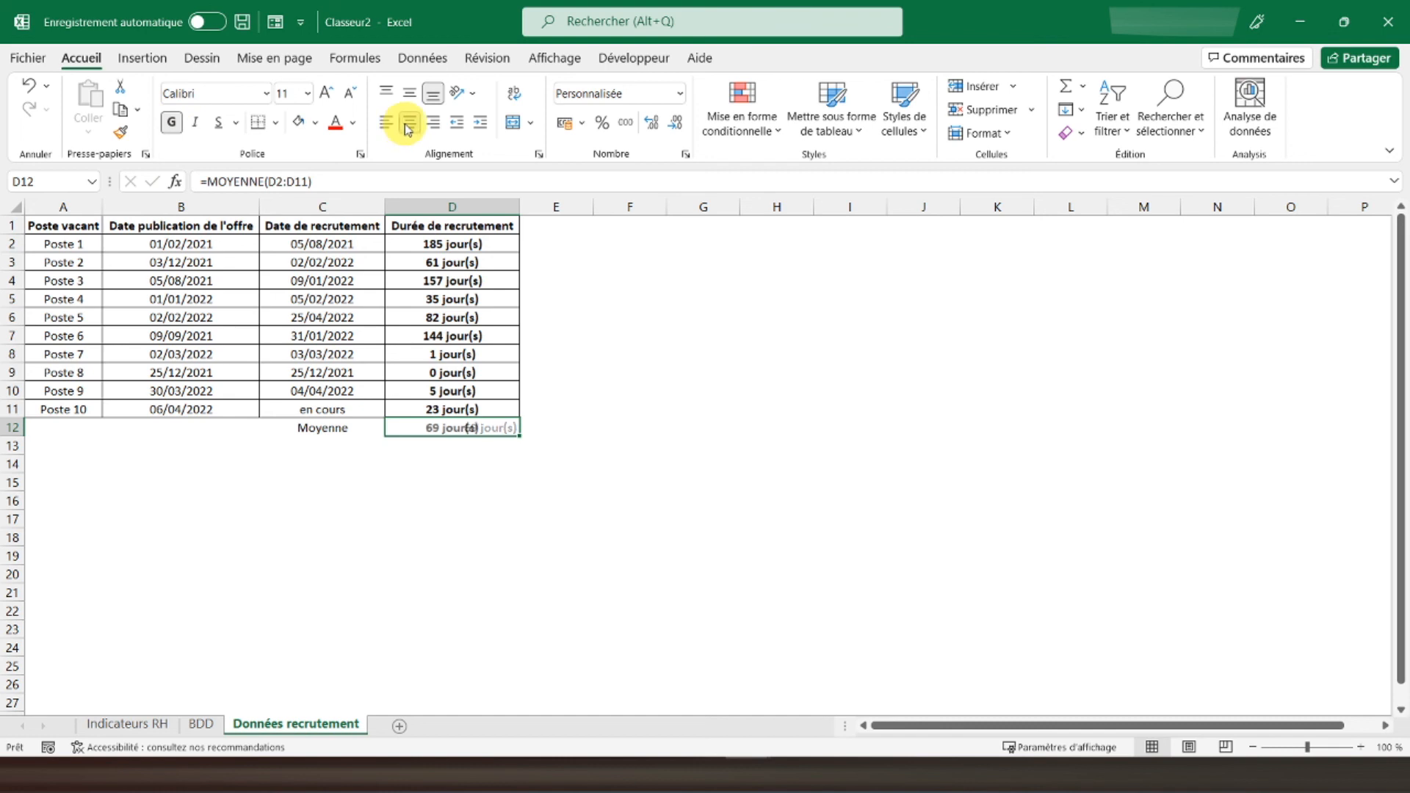
pyautogui.click(59, 227)
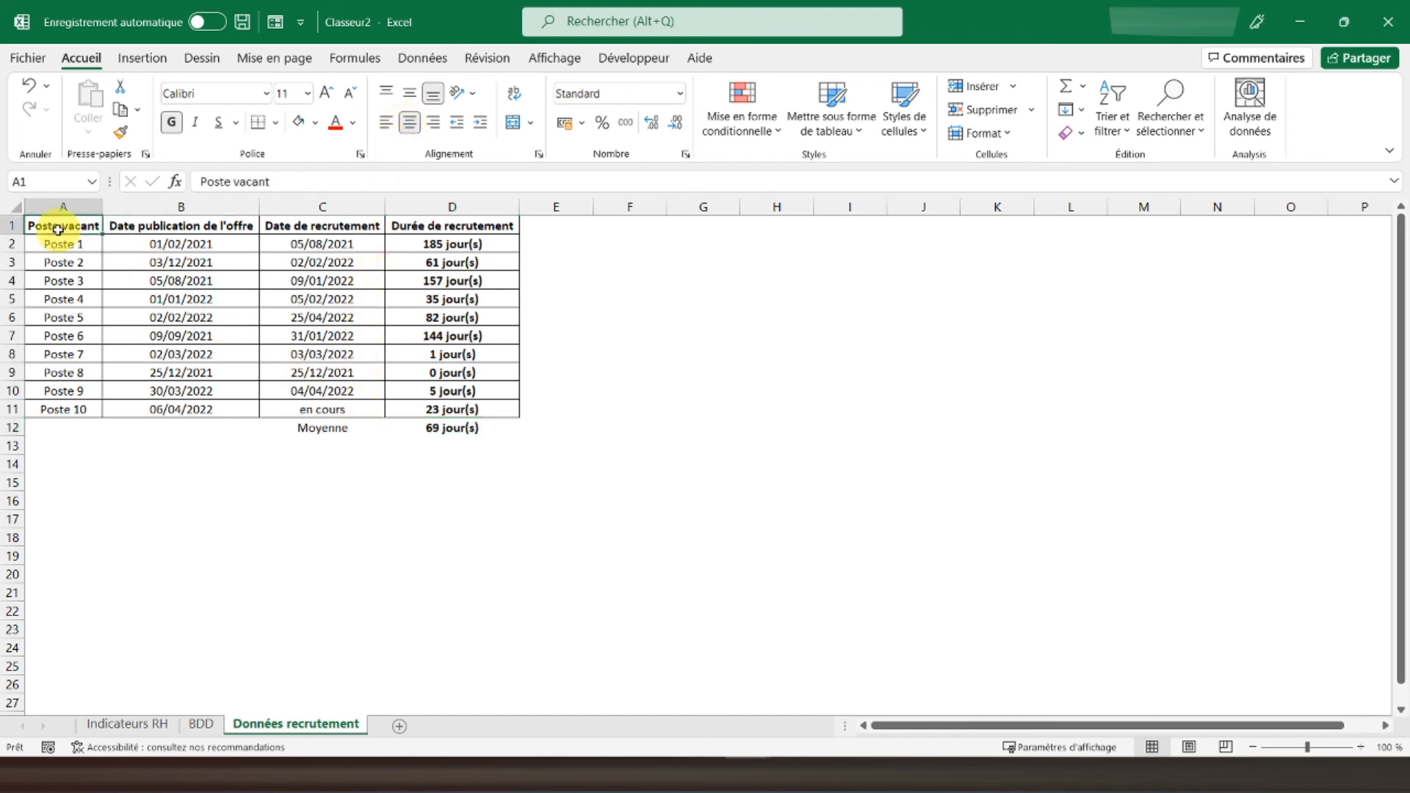